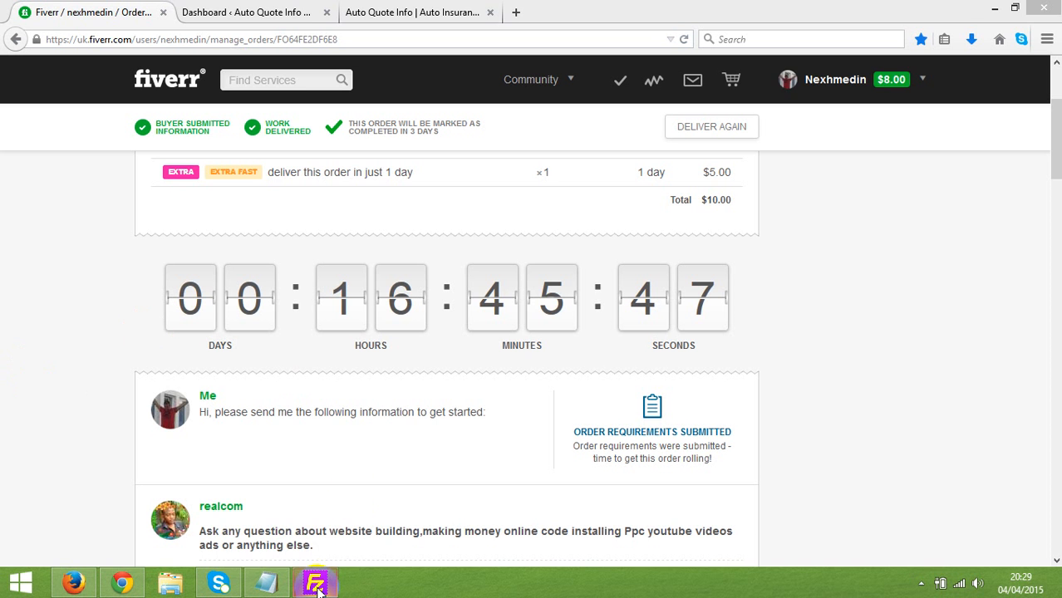
Switch to FileZilla and connect to the FTP server ftp.onepoundservice.com with the host, username and password already filled in.
{"action": "mouse_move", "coordinate": [319, 588]}
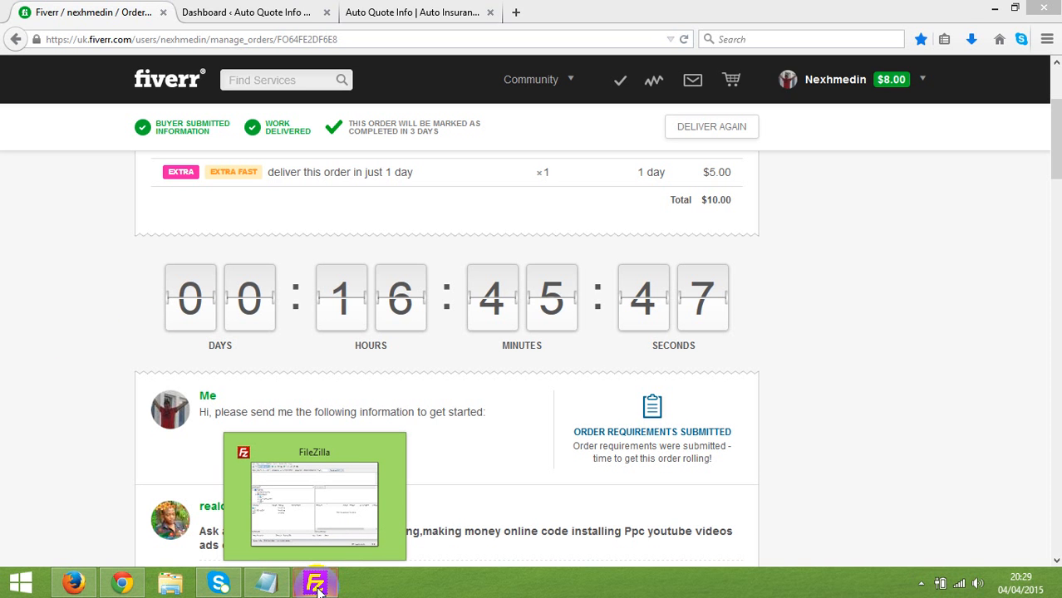
{"action": "left_click", "coordinate": [319, 592]}
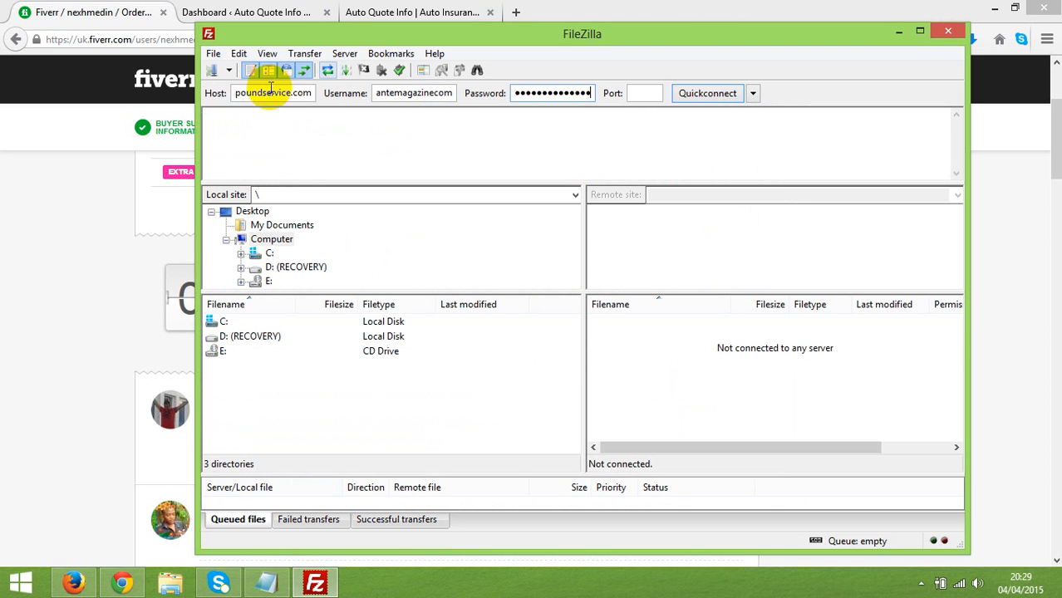
{"action": "left_click_drag", "start_coordinate": [271, 92], "coordinate": [220, 100]}
{"action": "left_click", "coordinate": [248, 93]}
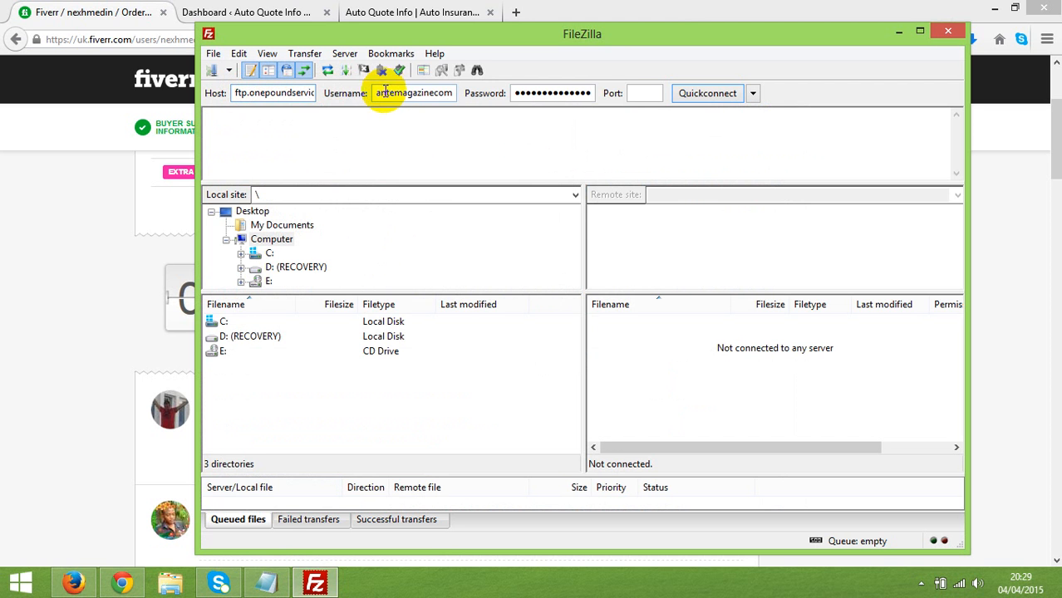
{"action": "left_click_drag", "start_coordinate": [375, 93], "coordinate": [444, 93]}
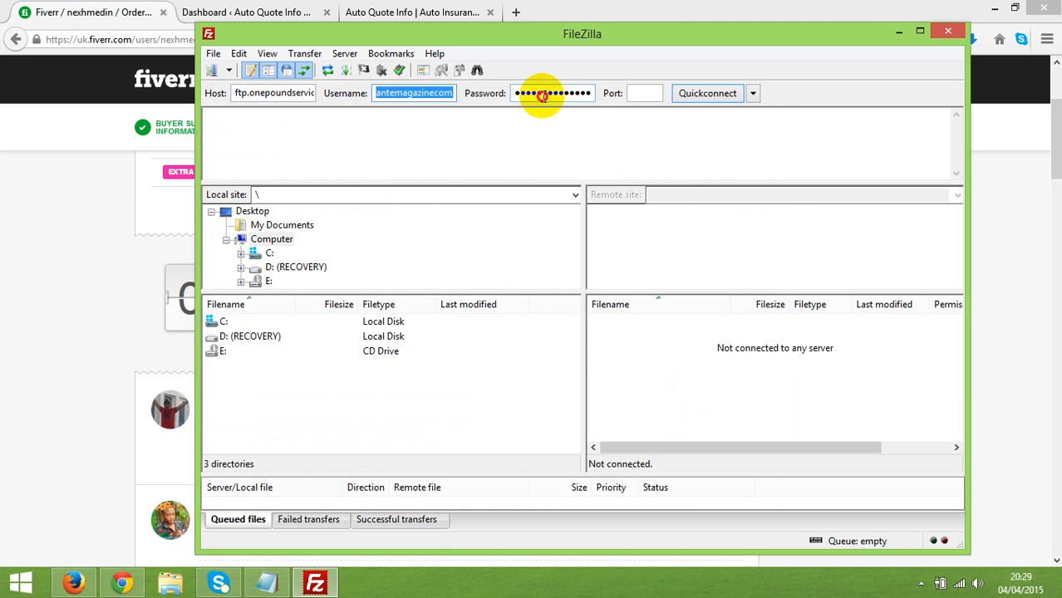
{"action": "double_click", "coordinate": [543, 98]}
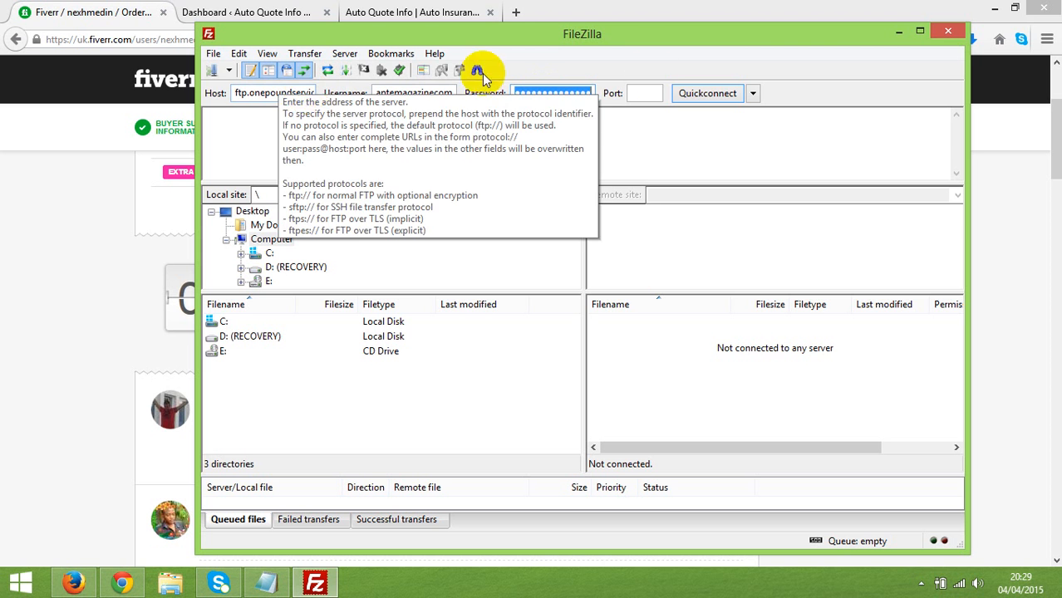
{"action": "left_click", "coordinate": [693, 97]}
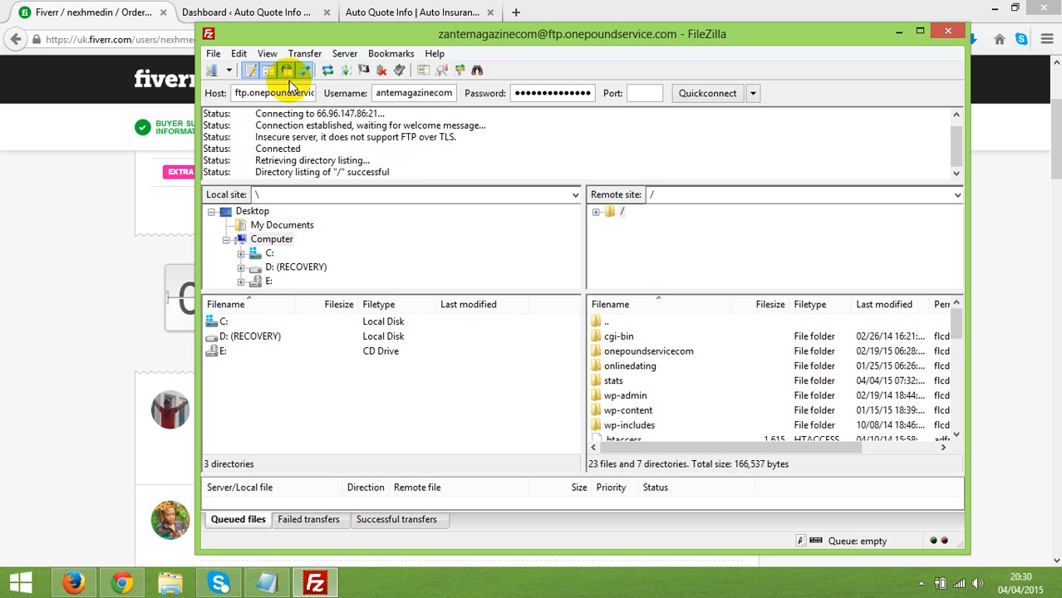
Review the encryption choices of New site 3 in the Site Manager, choose Only use plain FTP (insecure), and close without saving.
{"action": "left_click", "coordinate": [216, 55]}
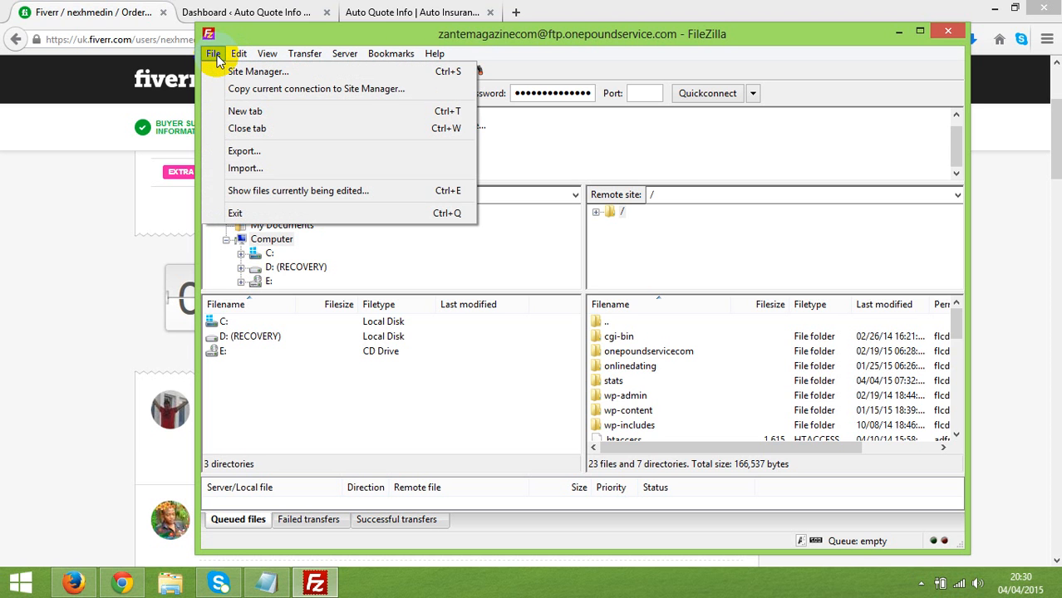
{"action": "mouse_move", "coordinate": [234, 60]}
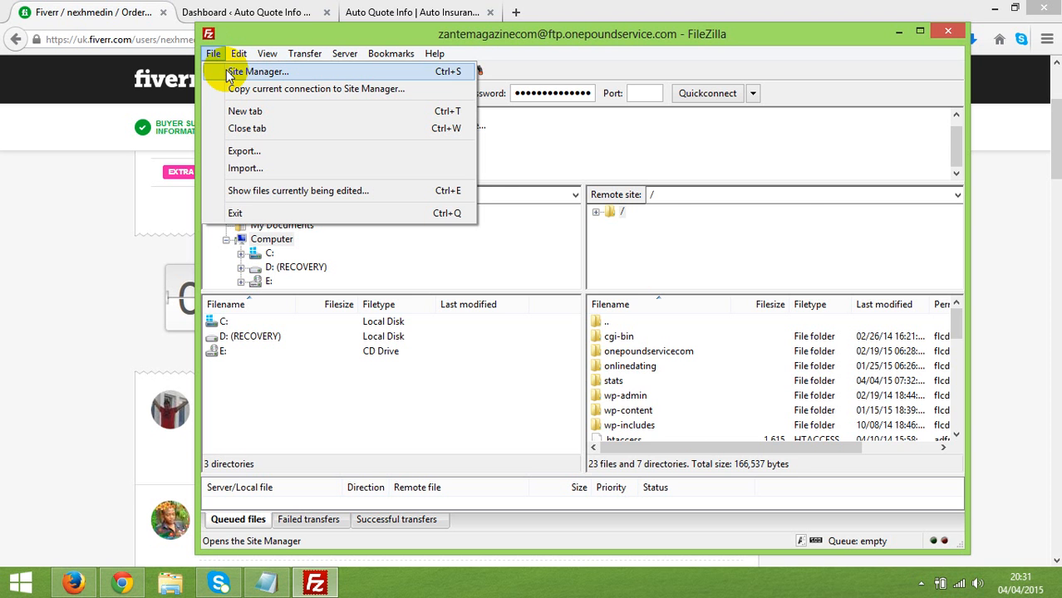
{"action": "left_click", "coordinate": [226, 71]}
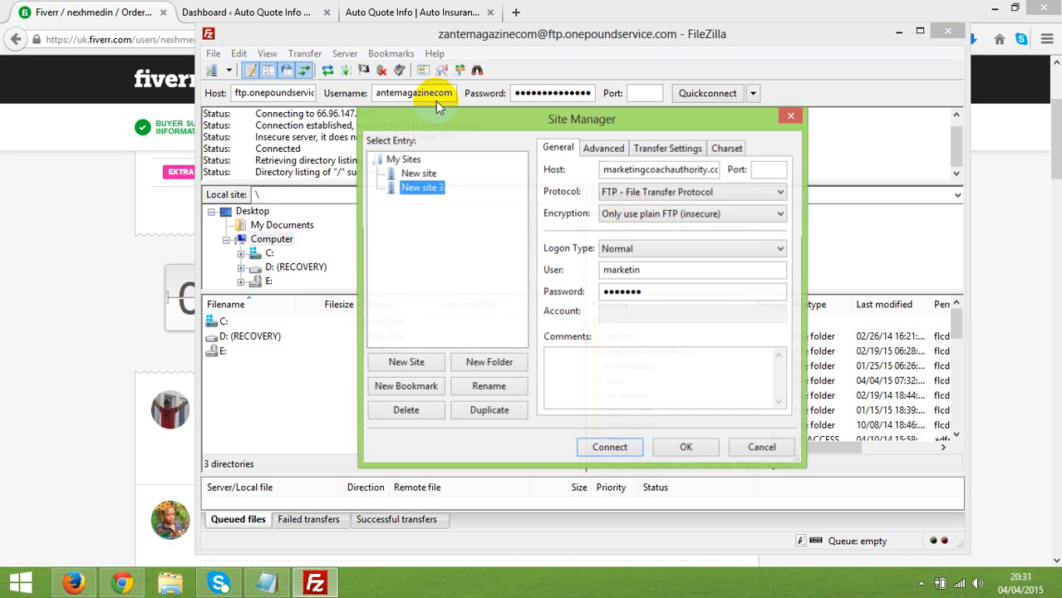
{"action": "left_click", "coordinate": [627, 215]}
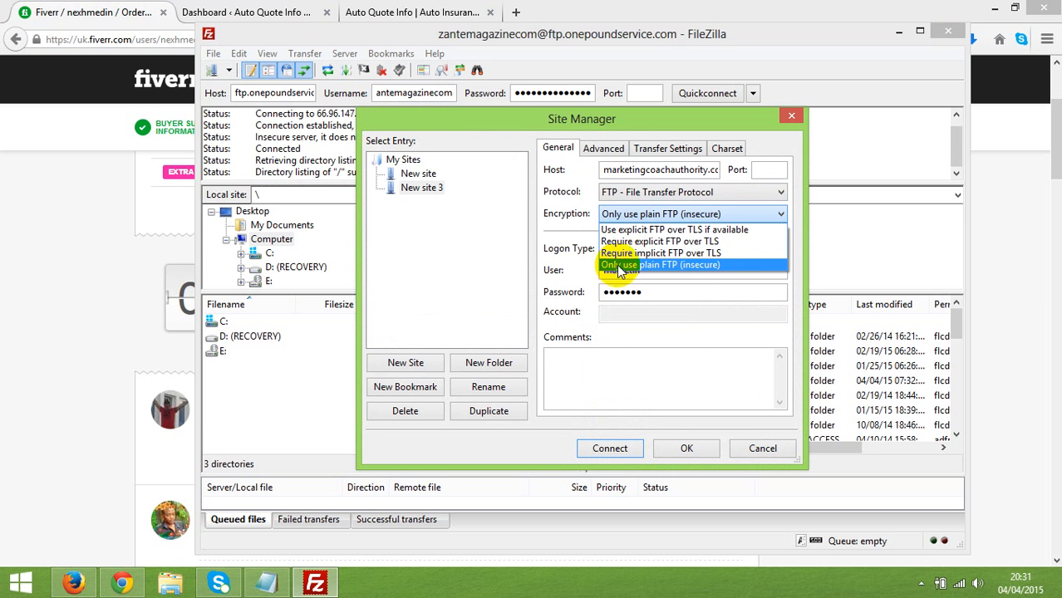
{"action": "left_click", "coordinate": [698, 266]}
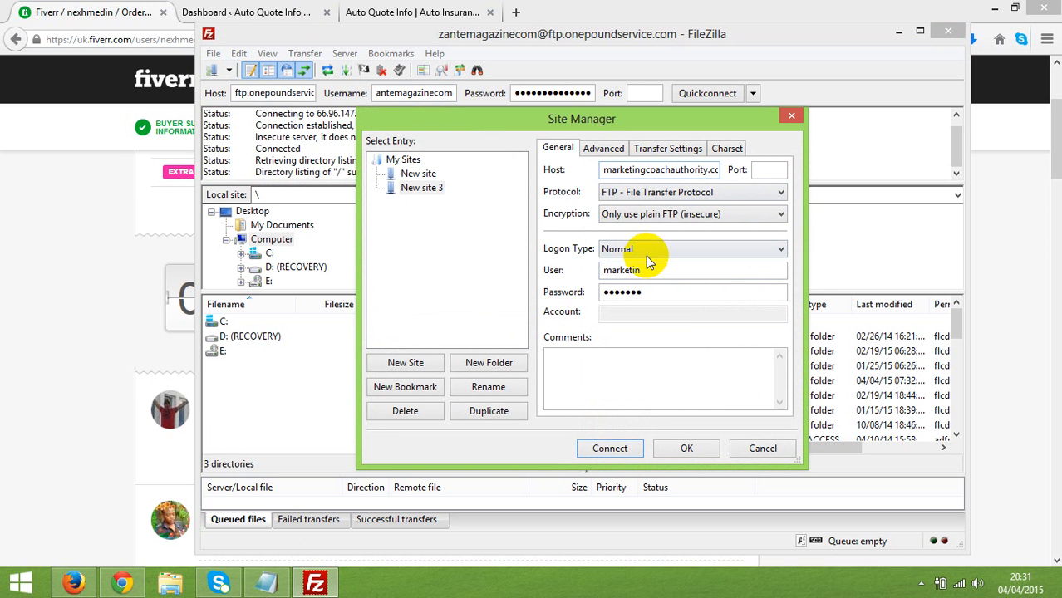
{"action": "left_click", "coordinate": [790, 118]}
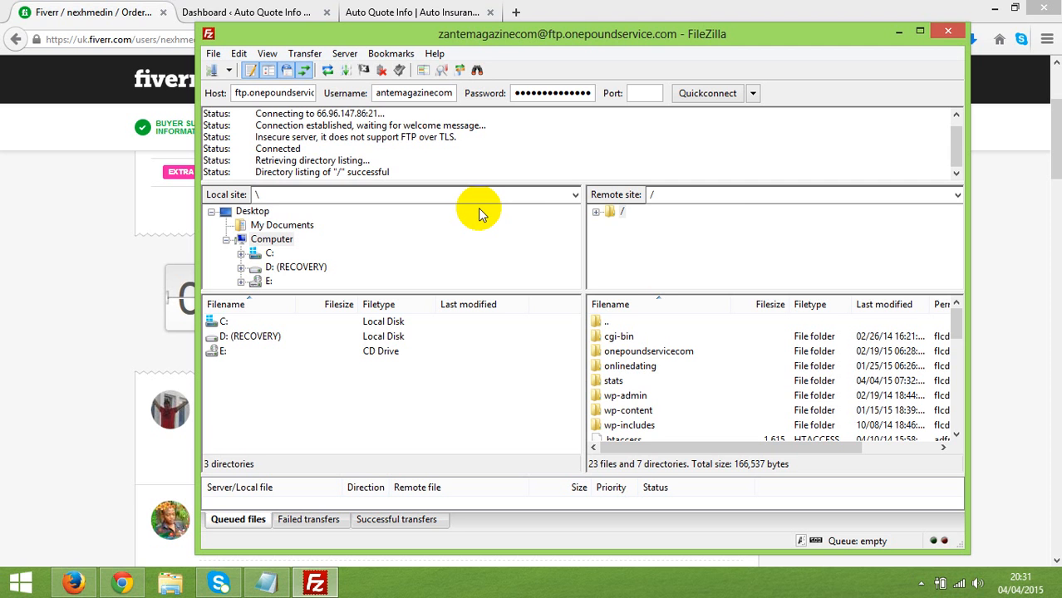
Go through the site folders in the remote root directory and open the wp-content folder.
{"action": "left_click", "coordinate": [629, 359]}
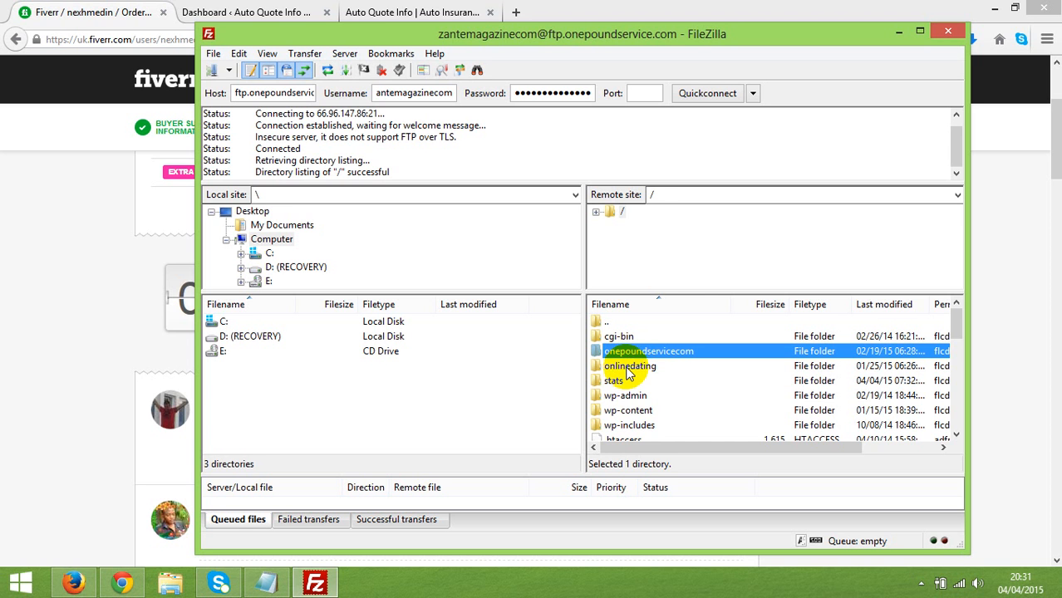
{"action": "left_click", "coordinate": [627, 370]}
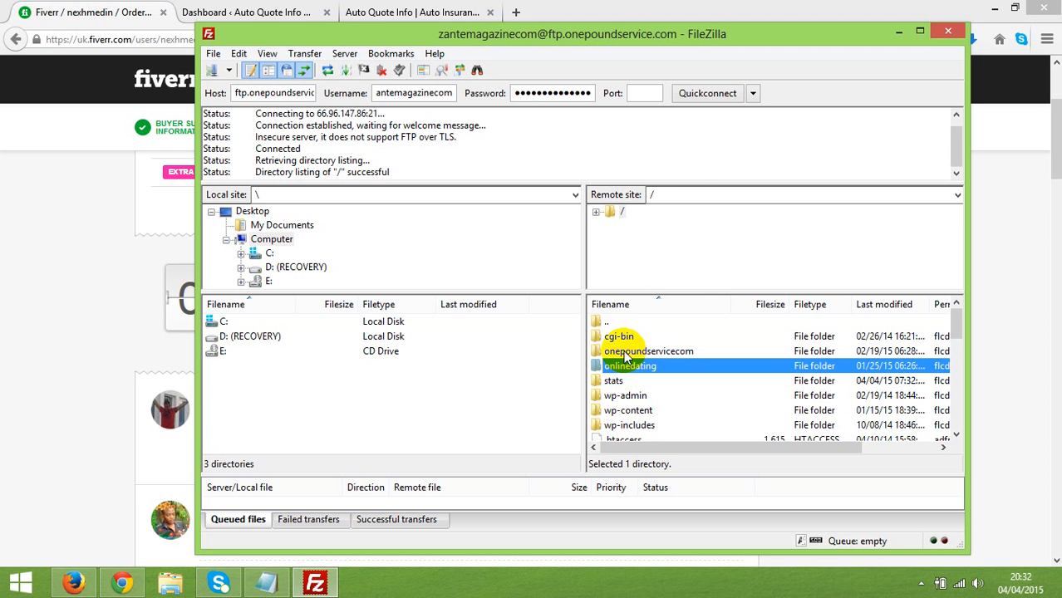
{"action": "left_click", "coordinate": [624, 353]}
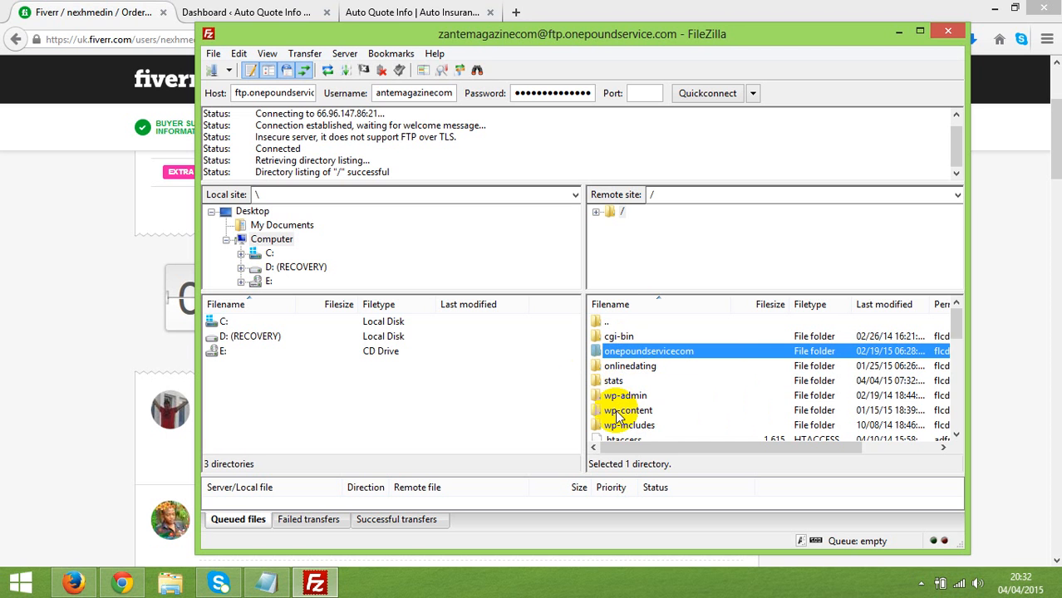
{"action": "left_click", "coordinate": [617, 412]}
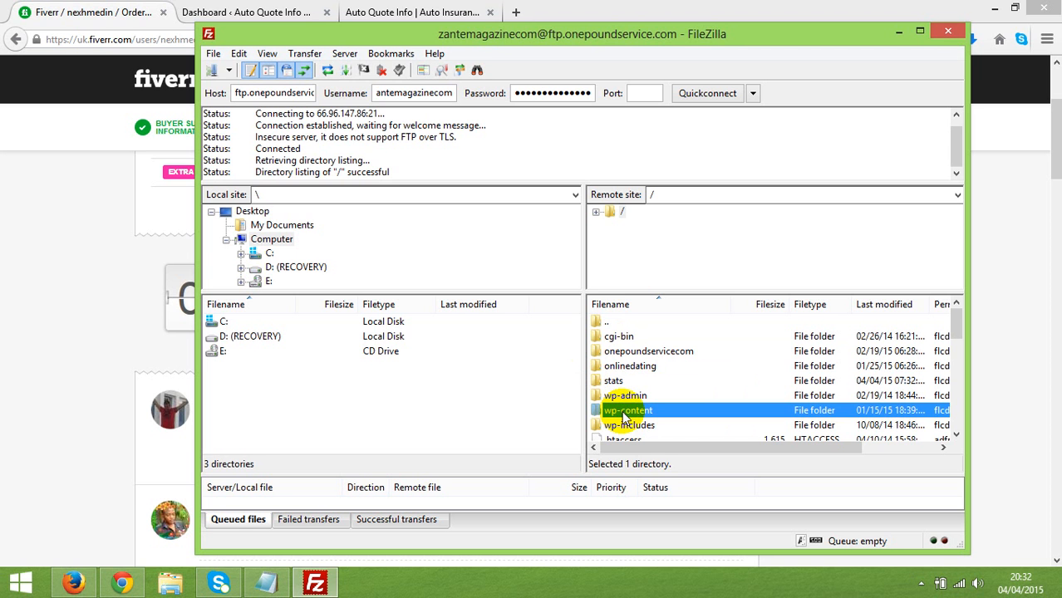
{"action": "double_click", "coordinate": [627, 412]}
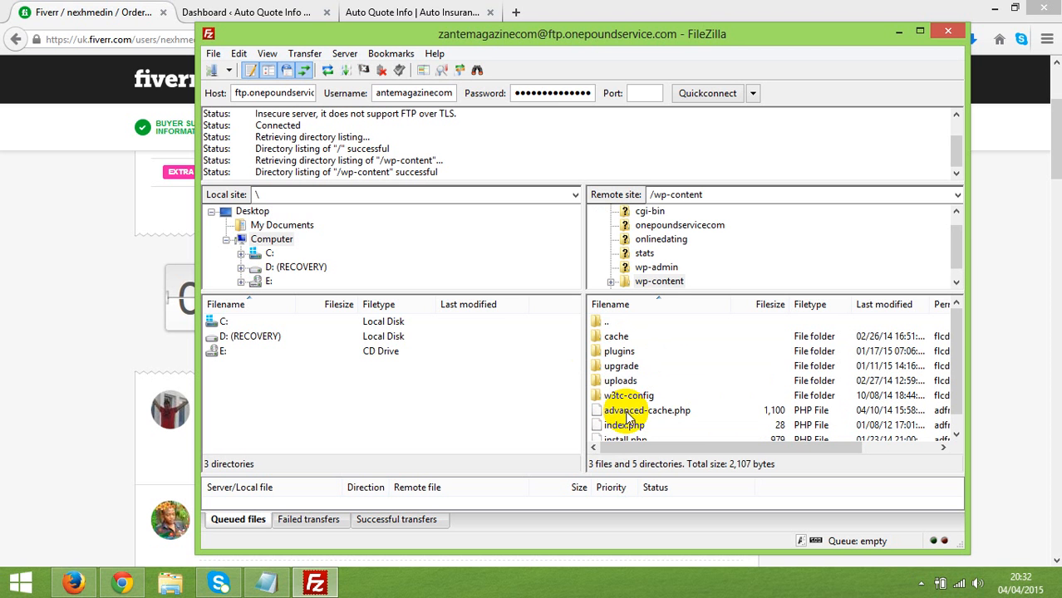
Look through the contents of the remote wp-content folder and select its plugins folder.
{"action": "left_click", "coordinate": [621, 354]}
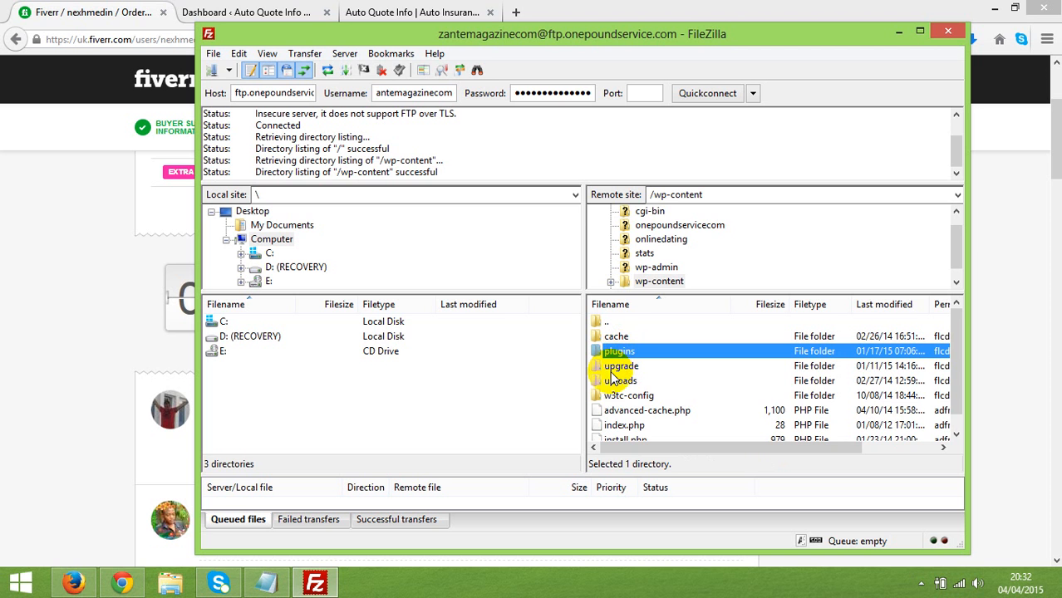
{"action": "left_click", "coordinate": [614, 397]}
{"action": "scroll", "coordinate": [619, 398], "scroll_direction": "down", "scroll_amount": 1}
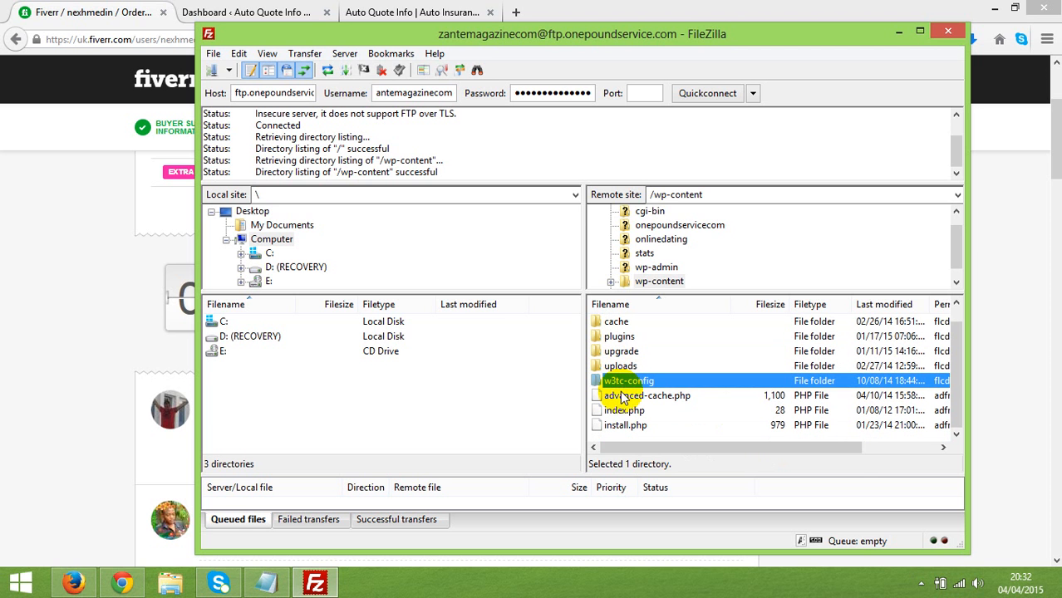
{"action": "scroll", "coordinate": [622, 397], "scroll_direction": "up", "scroll_amount": 1}
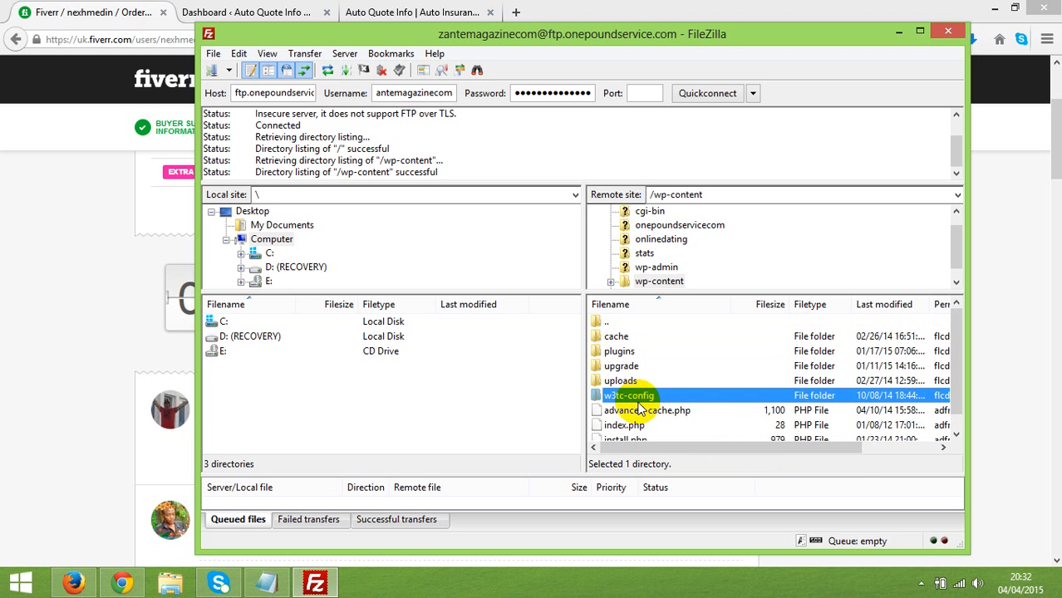
{"action": "left_click", "coordinate": [619, 352]}
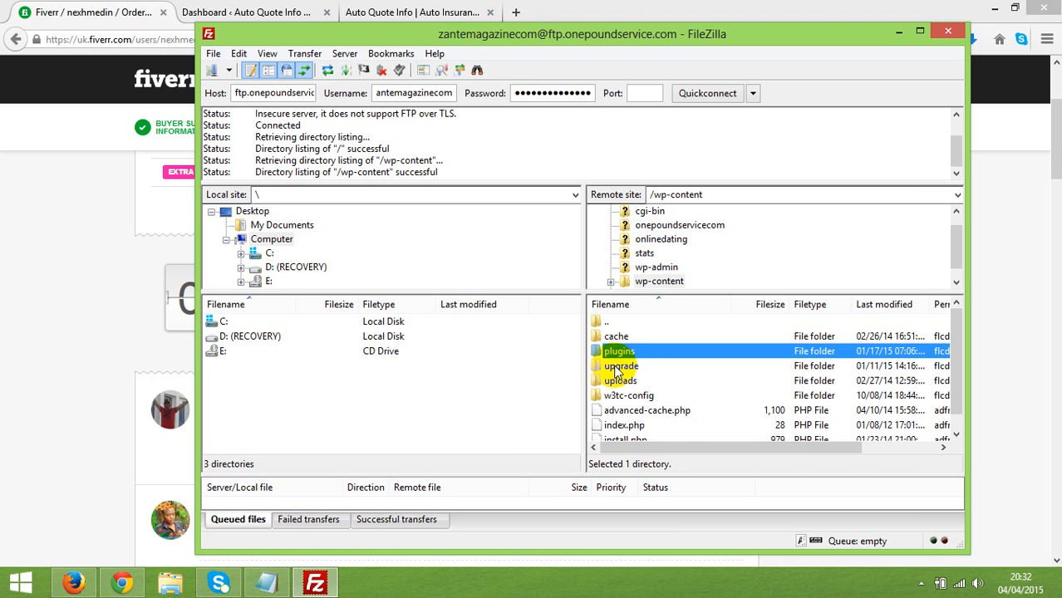
Uncover the desktop beside the FTP window and open the NiceZone folder inside the NiceZone.zip archive.
{"action": "left_click", "coordinate": [995, 9]}
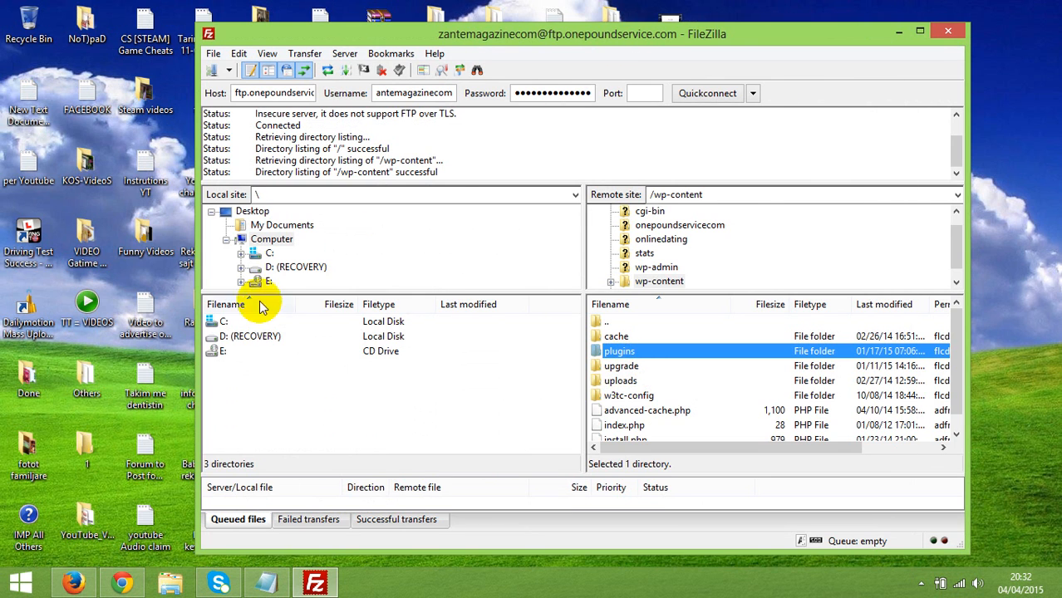
{"action": "left_click_drag", "start_coordinate": [368, 37], "coordinate": [530, 47]}
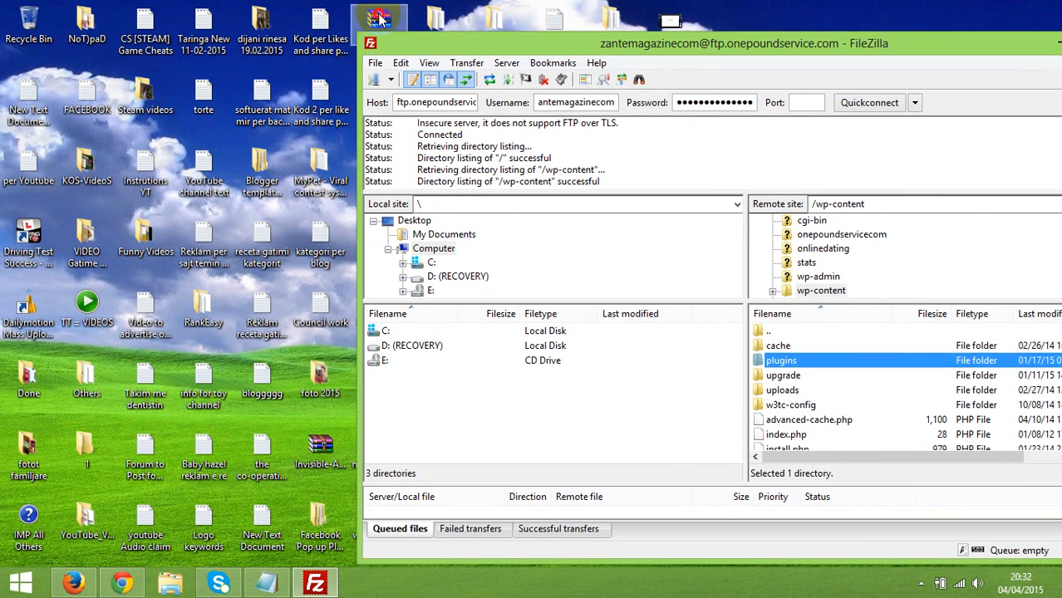
{"action": "double_click", "coordinate": [378, 19]}
{"action": "left_click", "coordinate": [779, 158]}
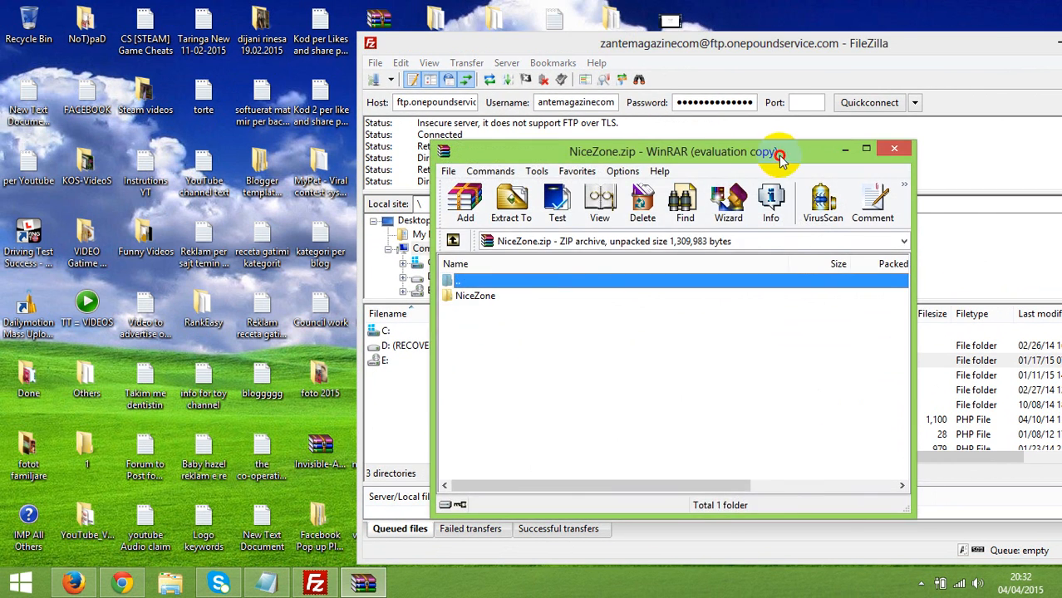
{"action": "left_click_drag", "start_coordinate": [778, 158], "coordinate": [481, 97]}
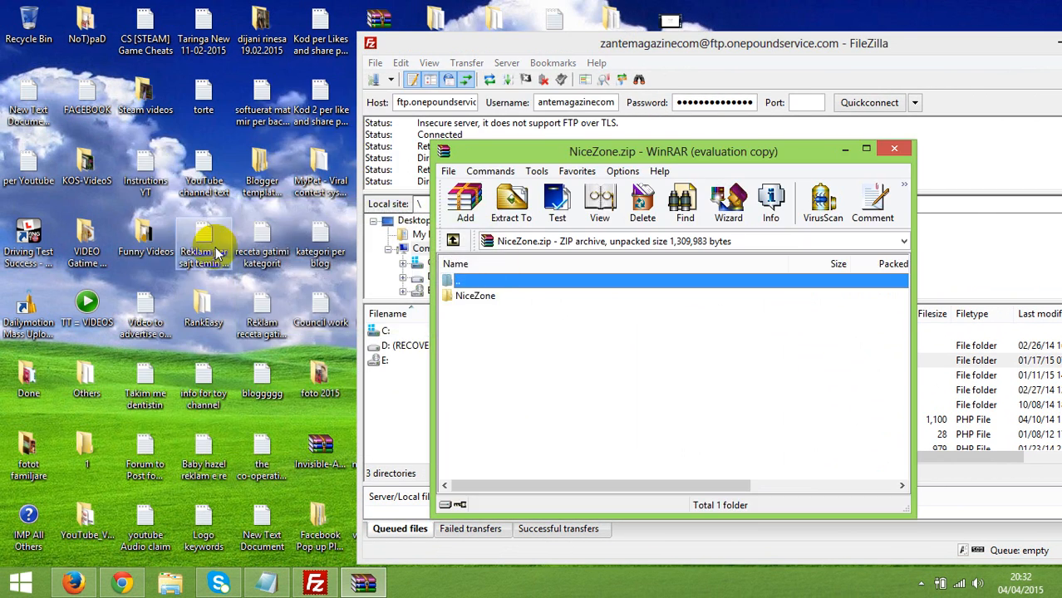
{"action": "double_click", "coordinate": [467, 294]}
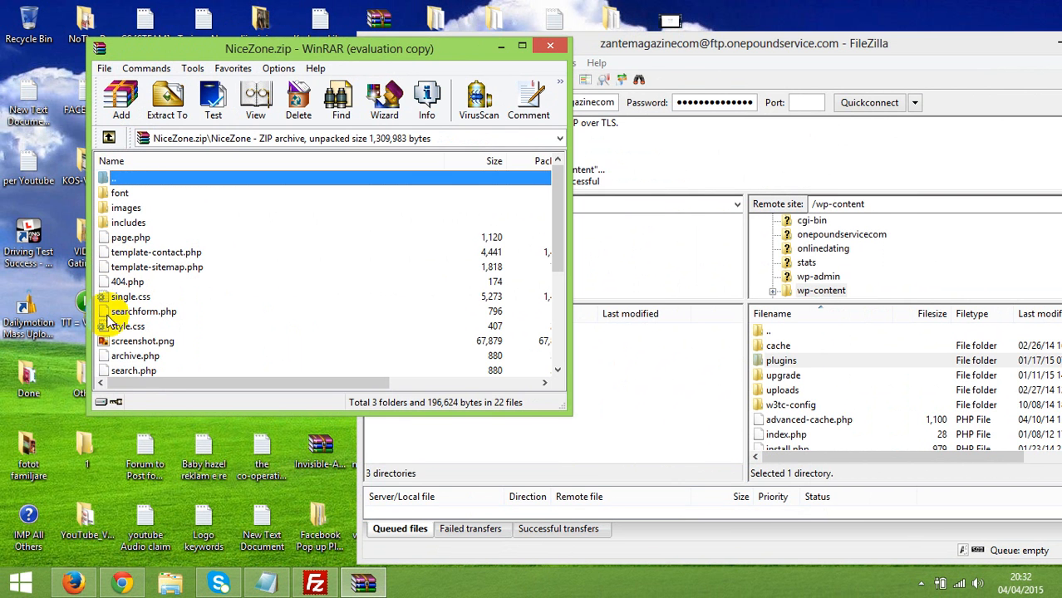
Return to the root of NiceZone.zip, select the NiceZone theme folder against the remote wp-content listing, and close the archive.
{"action": "left_click", "coordinate": [107, 138]}
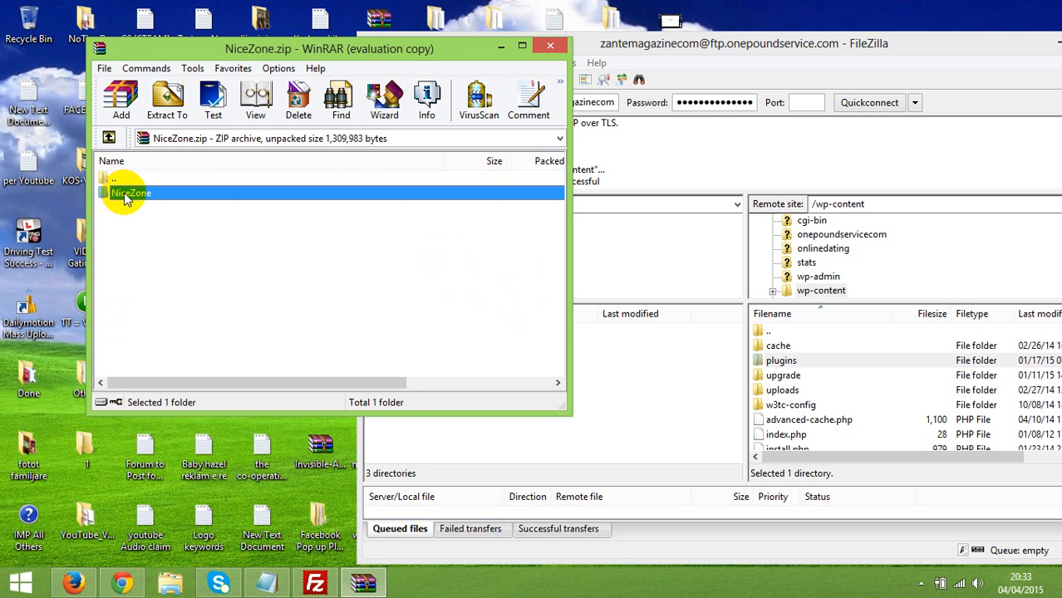
{"action": "left_click", "coordinate": [125, 198]}
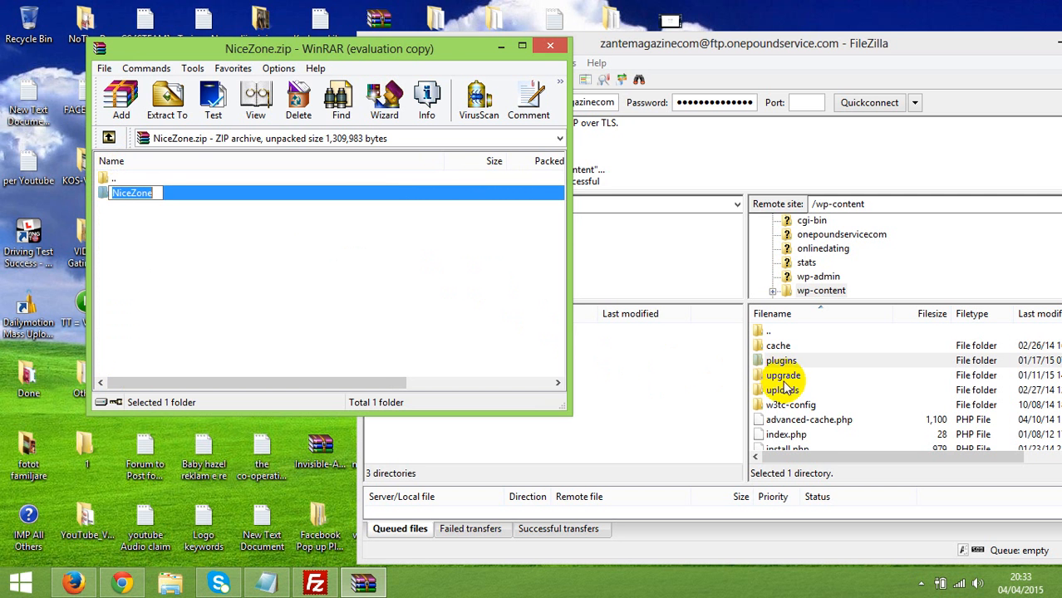
{"action": "left_click", "coordinate": [781, 375]}
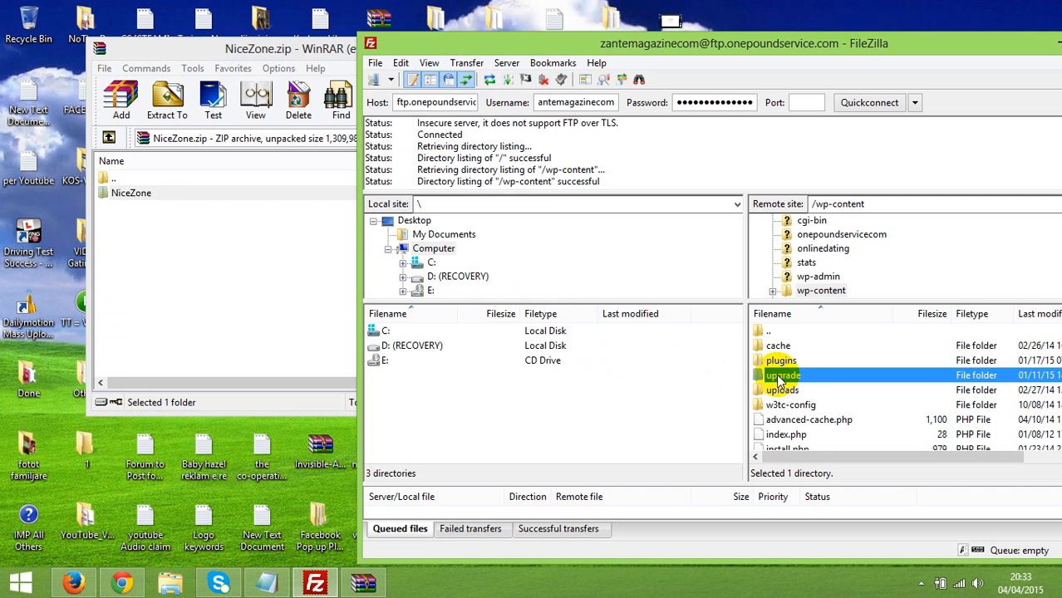
{"action": "left_click", "coordinate": [328, 48]}
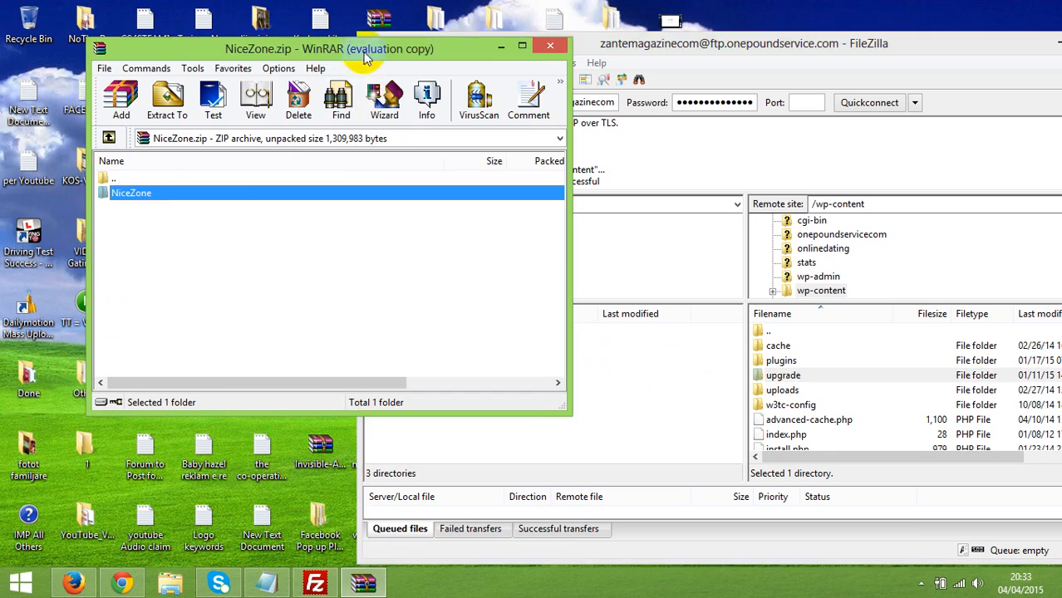
{"action": "left_click", "coordinate": [541, 48]}
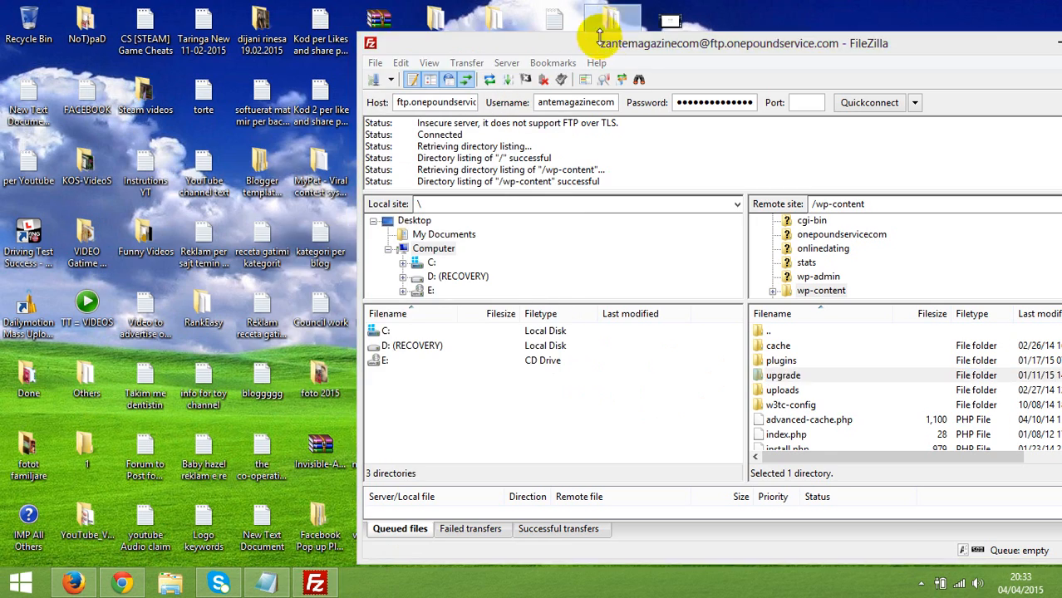
Move the FTP window off the desktop archives and open the bookish-v-2.1.0 folder inside the Bookish_v2.1.0 theme archive.
{"action": "left_click_drag", "start_coordinate": [595, 60], "coordinate": [554, 155]}
{"action": "double_click", "coordinate": [671, 93]}
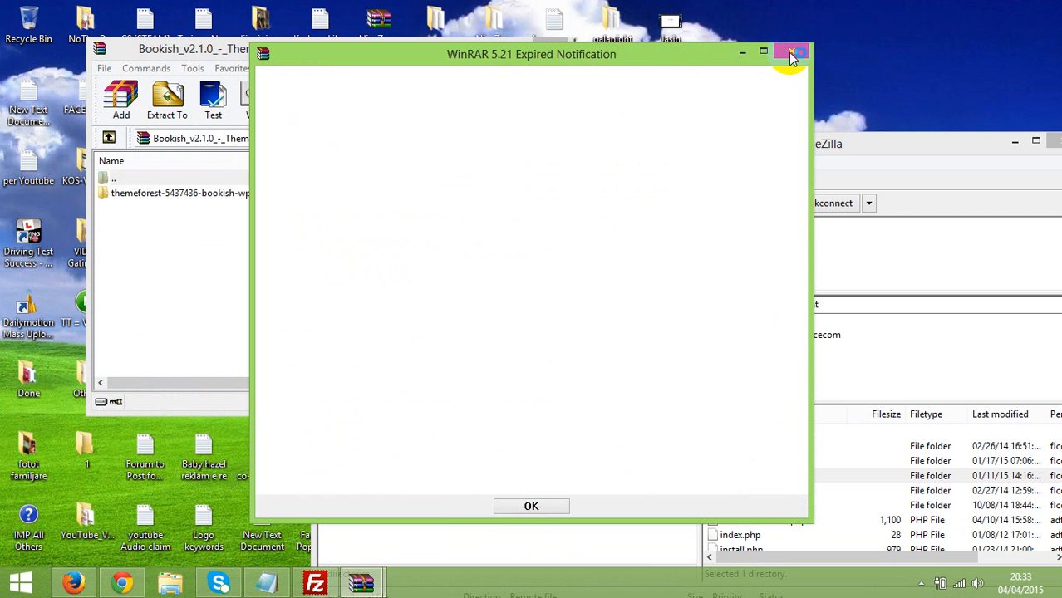
{"action": "left_click", "coordinate": [791, 52]}
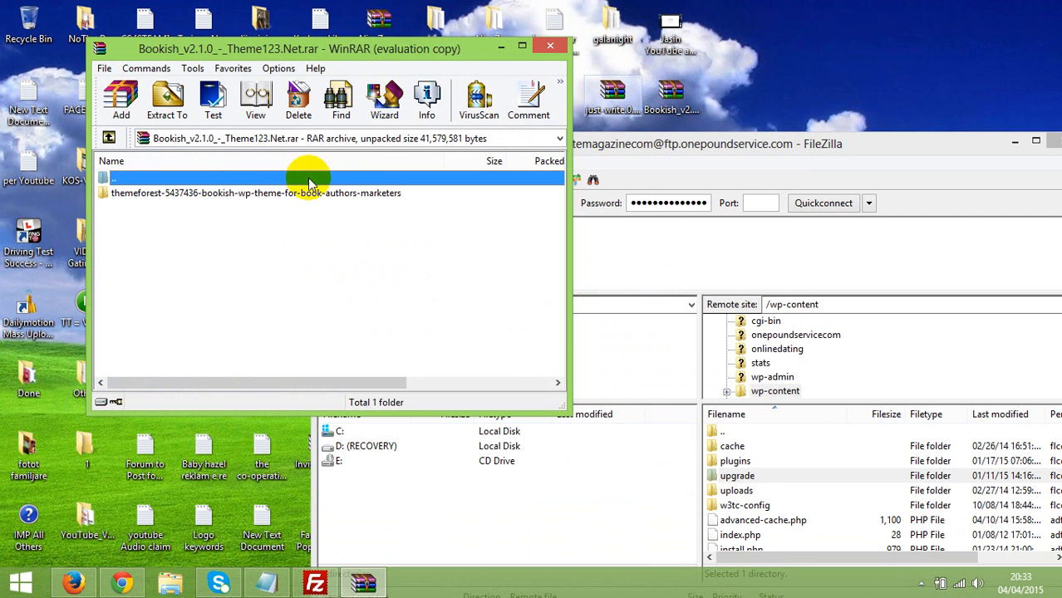
{"action": "left_click", "coordinate": [245, 196]}
{"action": "double_click", "coordinate": [245, 195]}
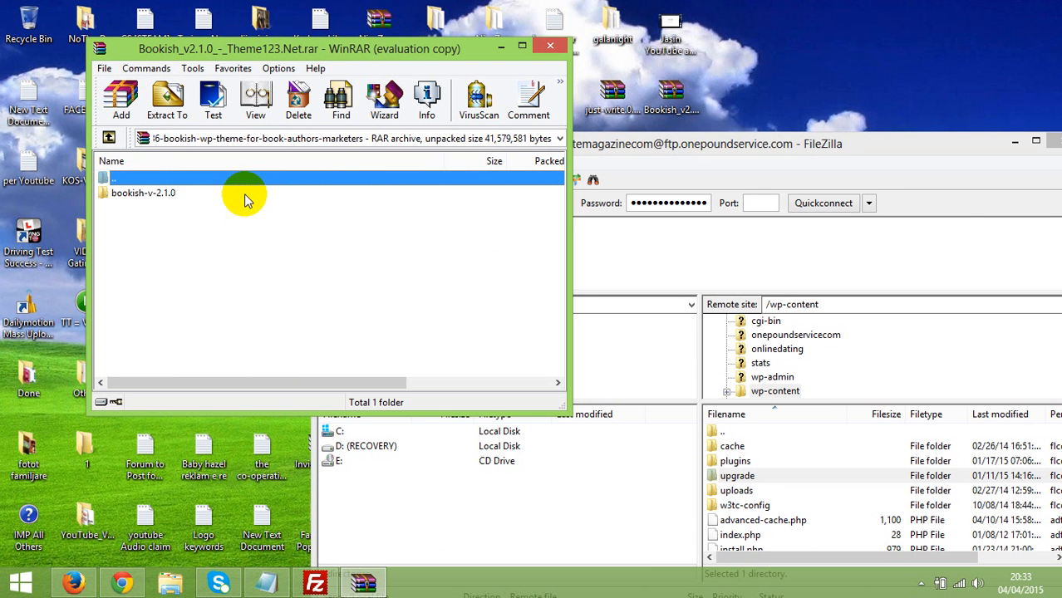
{"action": "double_click", "coordinate": [152, 195]}
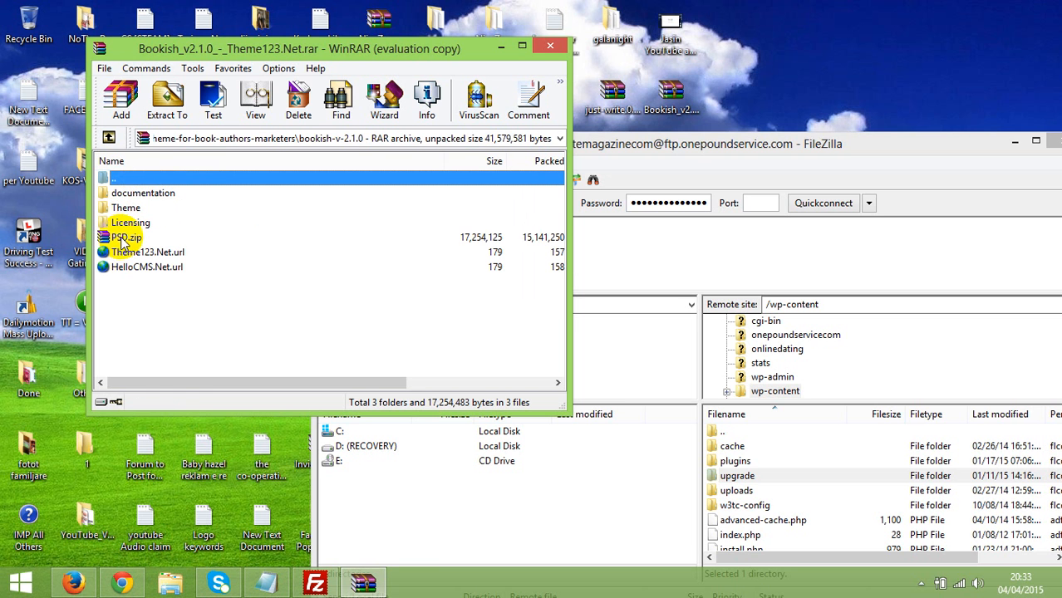
Open PSD.zip inside the Bookish archive, select its psd of Bookish theme folder, and select the remote plugins folder under wp-content.
{"action": "double_click", "coordinate": [125, 238]}
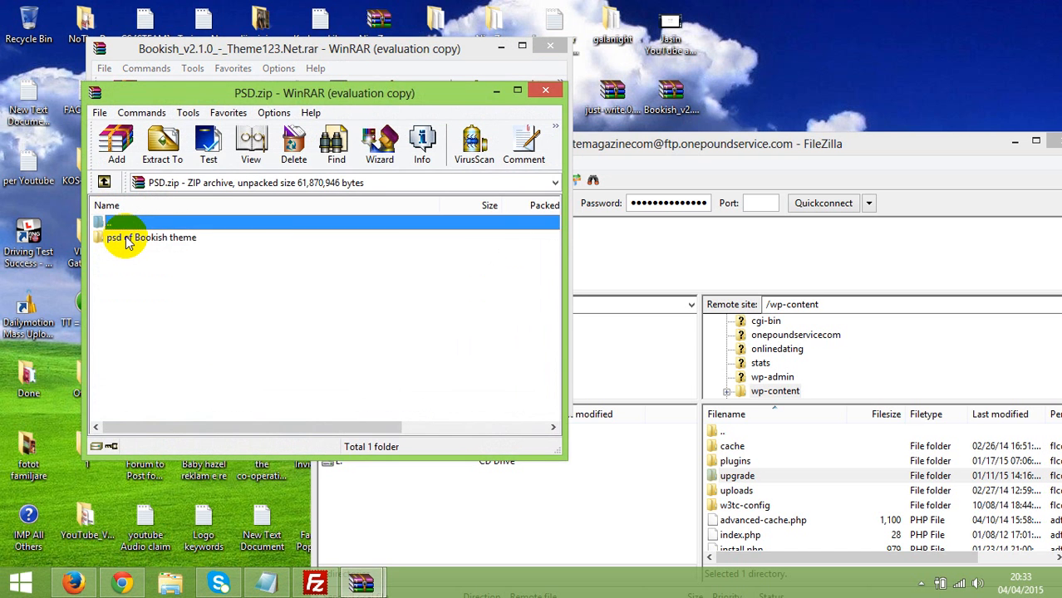
{"action": "left_click", "coordinate": [403, 281]}
{"action": "left_click", "coordinate": [124, 239]}
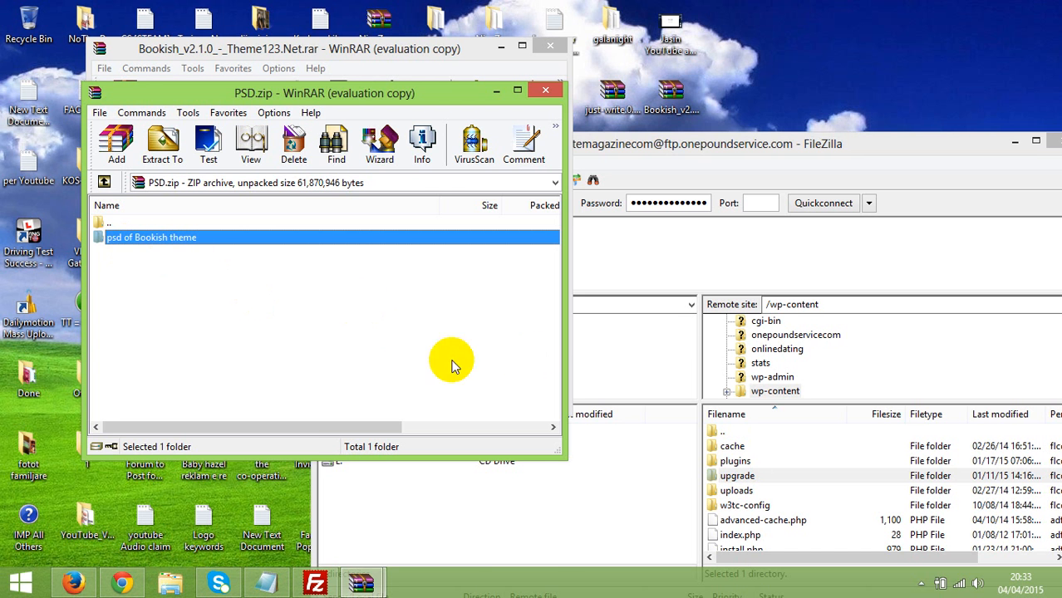
{"action": "left_click", "coordinate": [733, 461]}
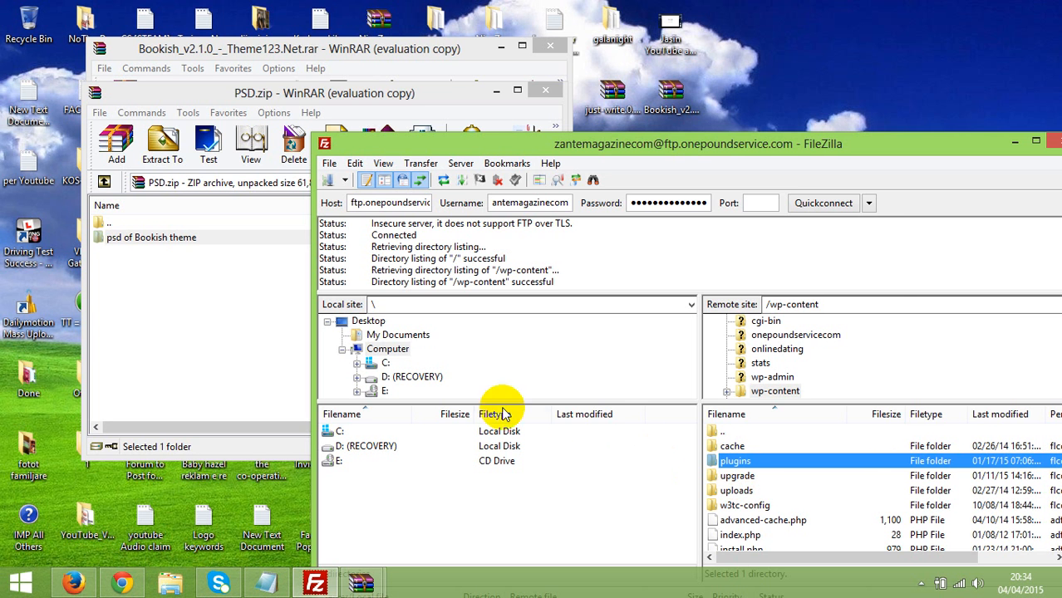
Switch to Firefox's Auto Quote Info WordPress dashboard, briefly bring the FileZilla window over it and move it higher, and return to the dashboard.
{"action": "left_click", "coordinate": [71, 581]}
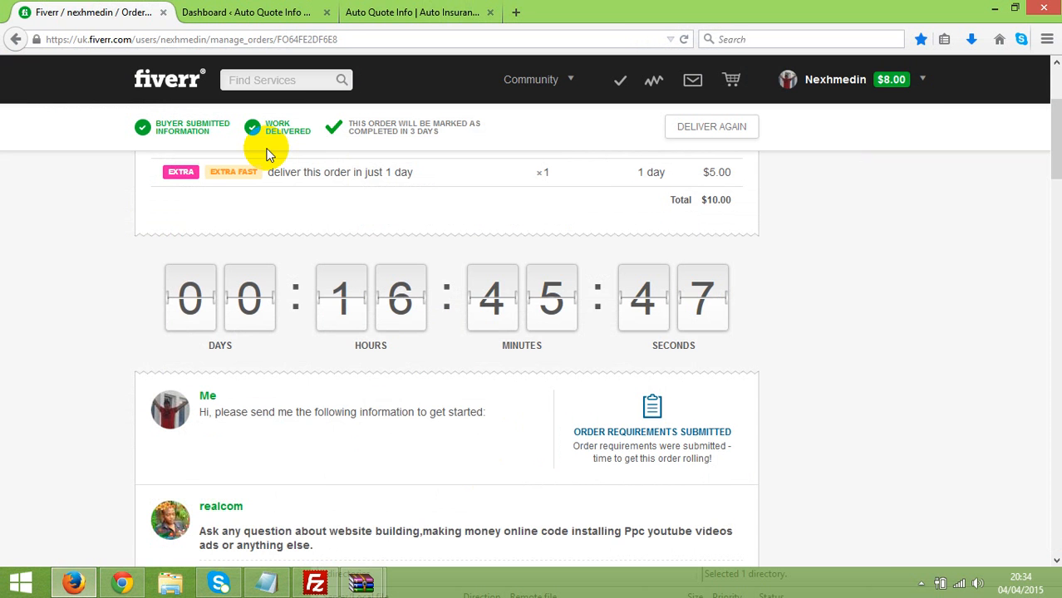
{"action": "left_click", "coordinate": [365, 12]}
{"action": "left_click", "coordinate": [267, 10]}
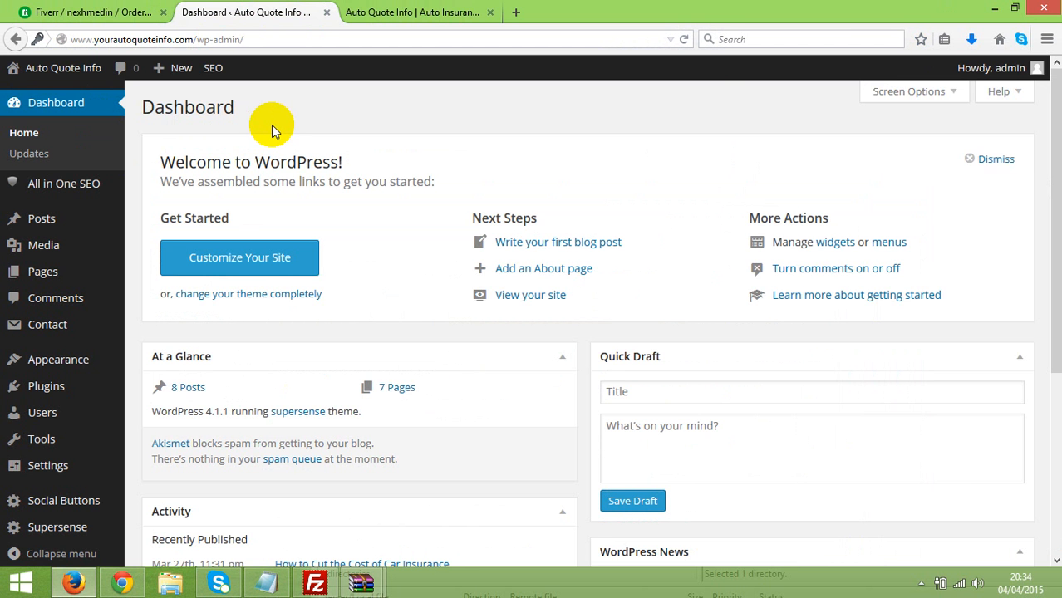
{"action": "left_click", "coordinate": [315, 583]}
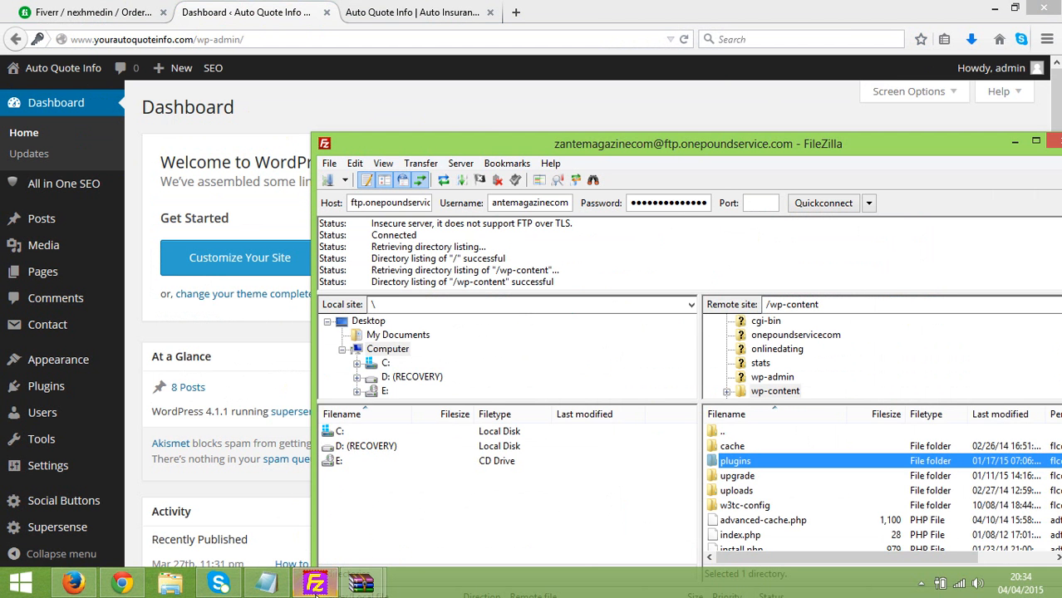
{"action": "left_click_drag", "start_coordinate": [510, 147], "coordinate": [557, 81]}
{"action": "left_click", "coordinate": [212, 186]}
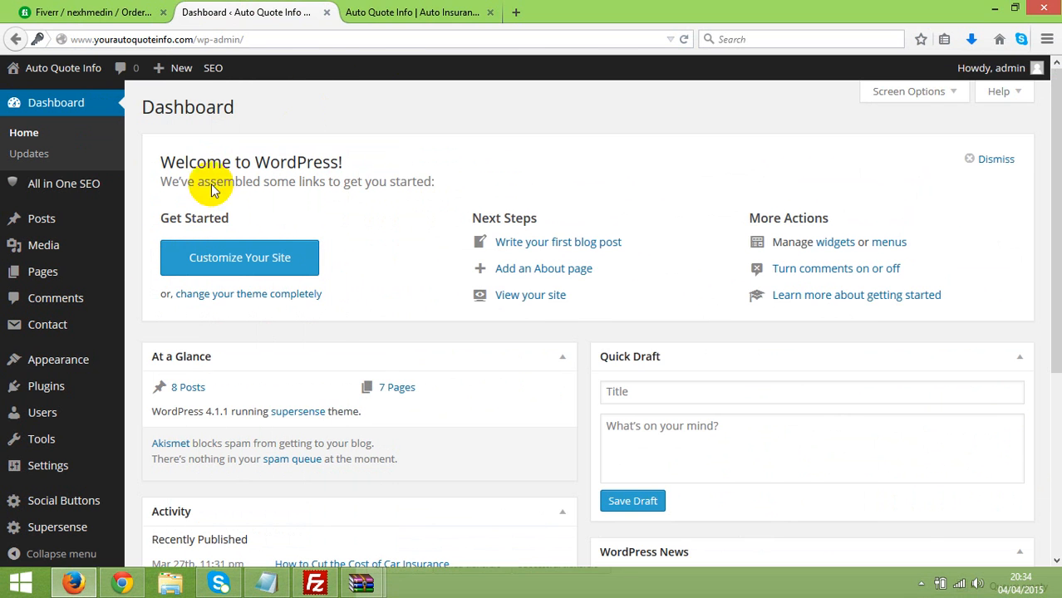
Go to the WordPress Themes page and open the Add Themes form for uploading a theme in .zip format.
{"action": "mouse_move", "coordinate": [48, 364]}
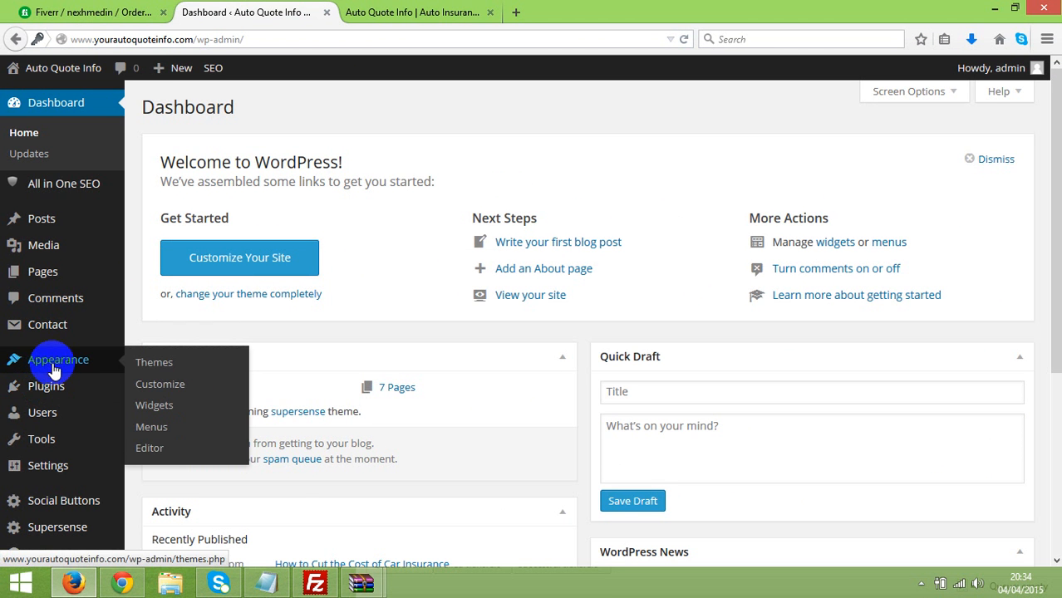
{"action": "left_click", "coordinate": [143, 362]}
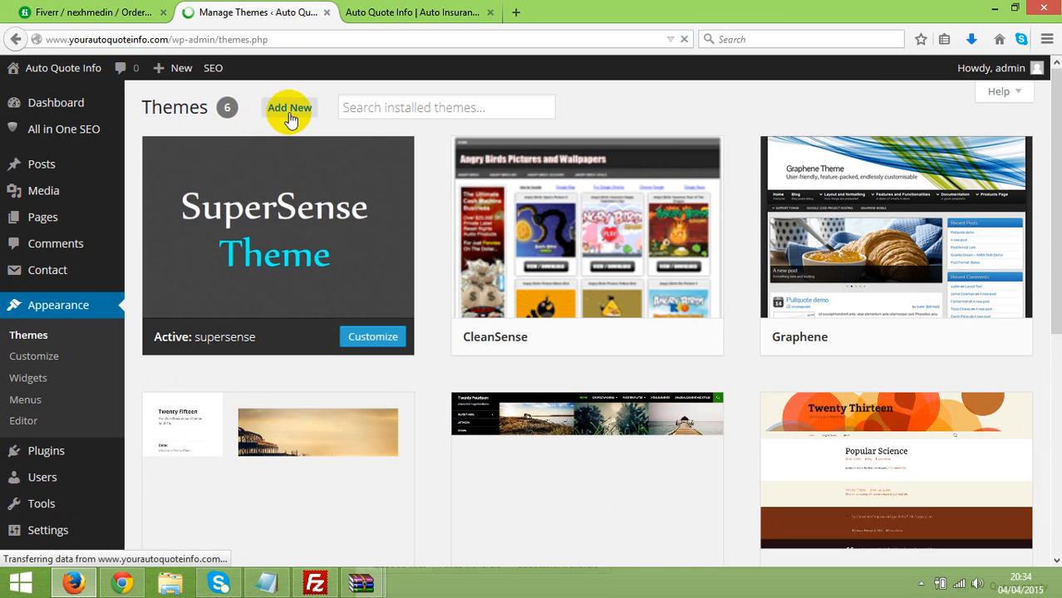
{"action": "left_click", "coordinate": [275, 109]}
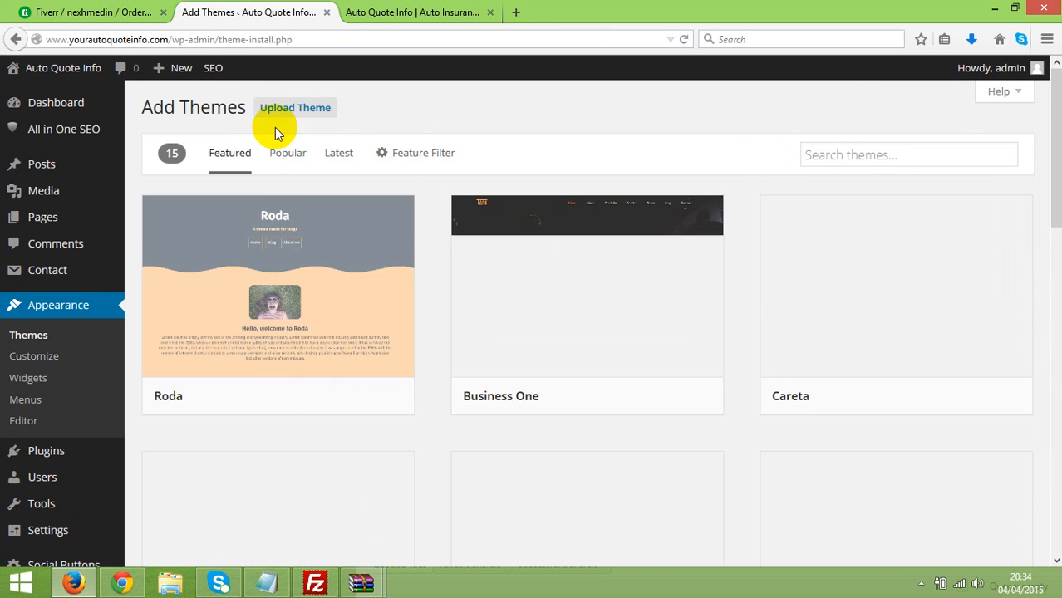
{"action": "left_click", "coordinate": [292, 108]}
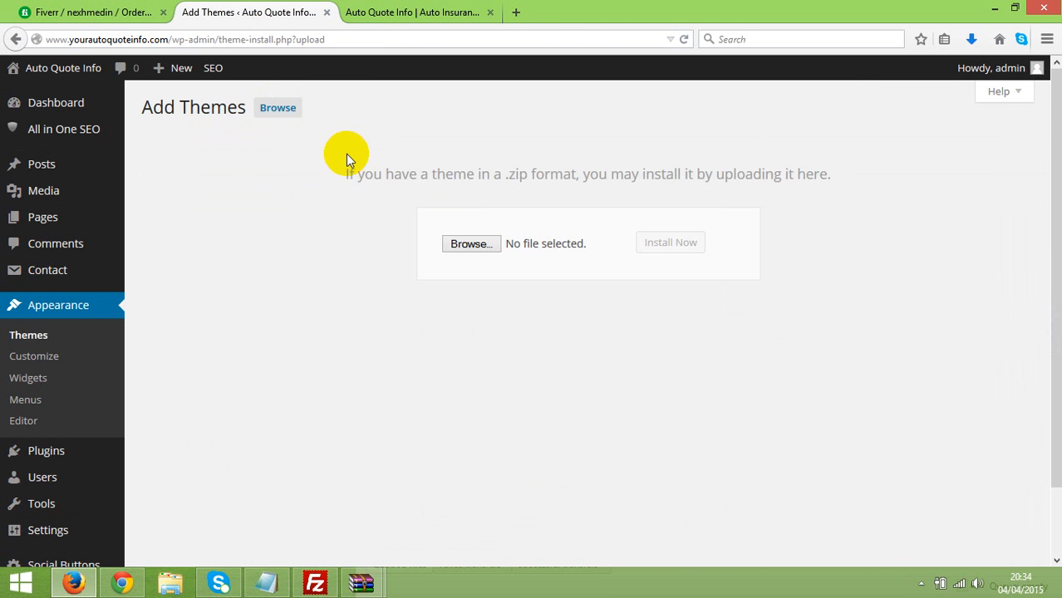
Browse the Desktop for a theme archive to upload and move the file chooser off the WordPress admin menu.
{"action": "left_click", "coordinate": [455, 247]}
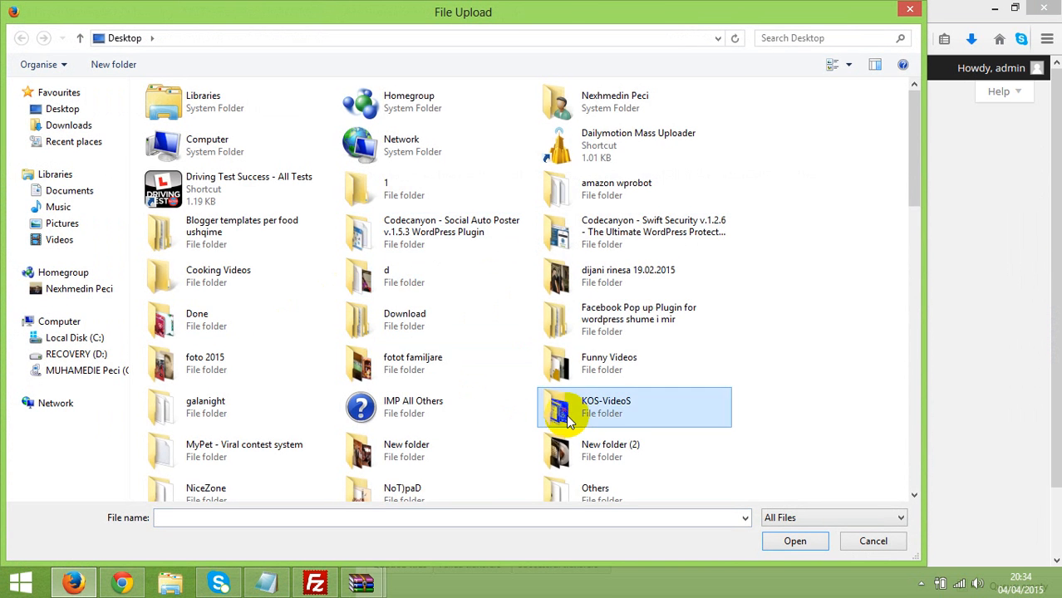
{"action": "scroll", "coordinate": [554, 424], "scroll_direction": "down", "scroll_amount": 5}
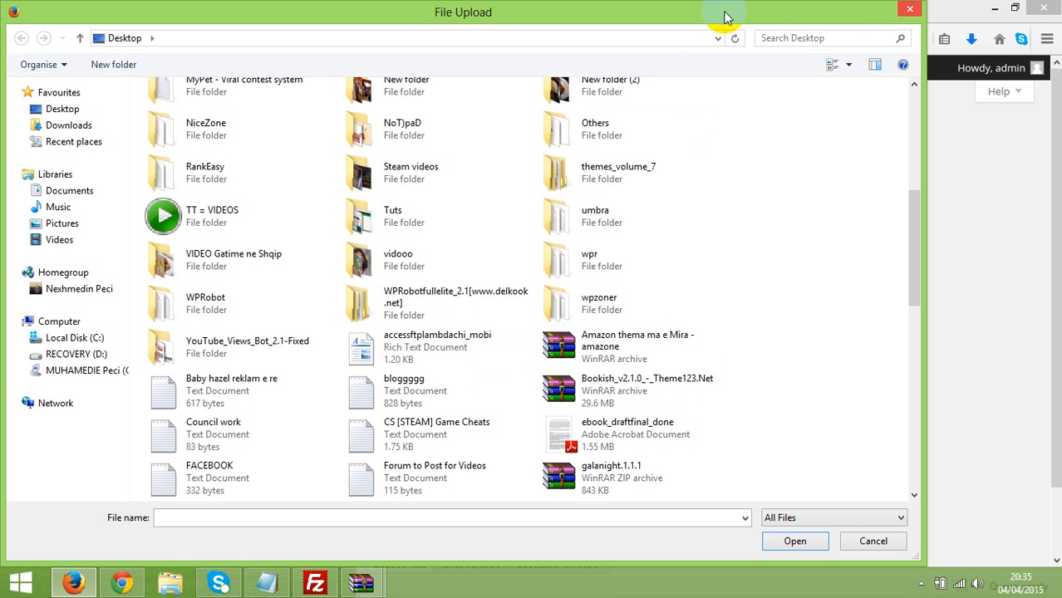
{"action": "left_click", "coordinate": [471, 13]}
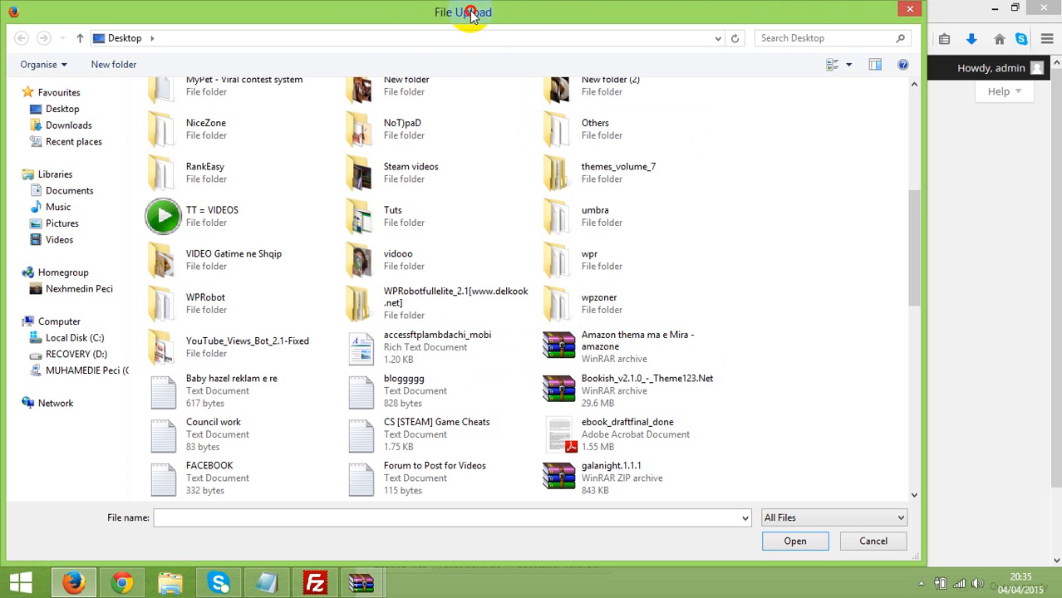
{"action": "left_click_drag", "start_coordinate": [471, 14], "coordinate": [548, 12]}
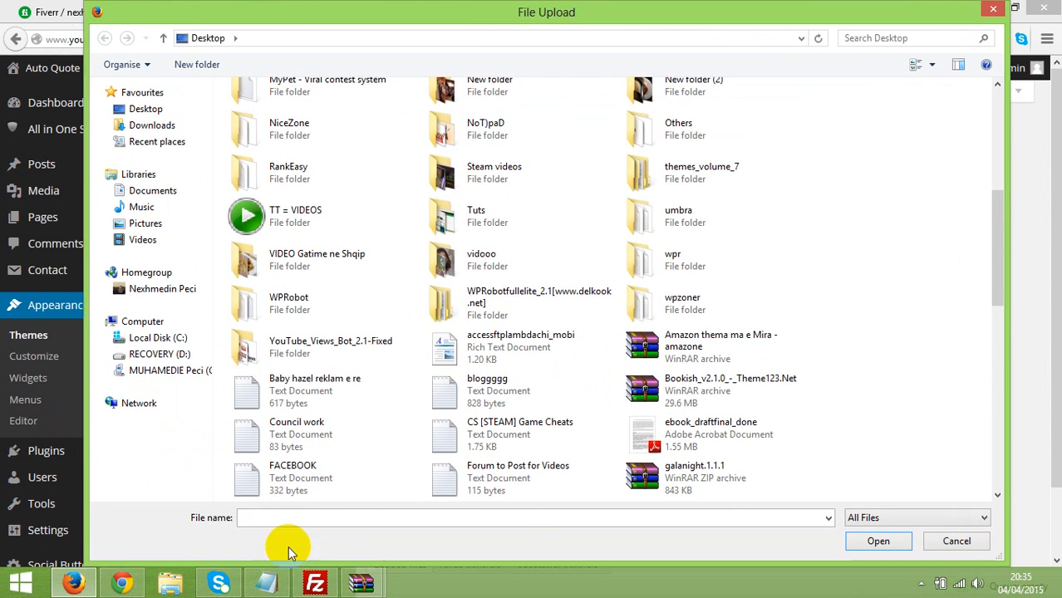
Show the whole FileZilla window over the file chooser for comparison, minimize it, and cancel the theme file selection.
{"action": "left_click", "coordinate": [314, 583]}
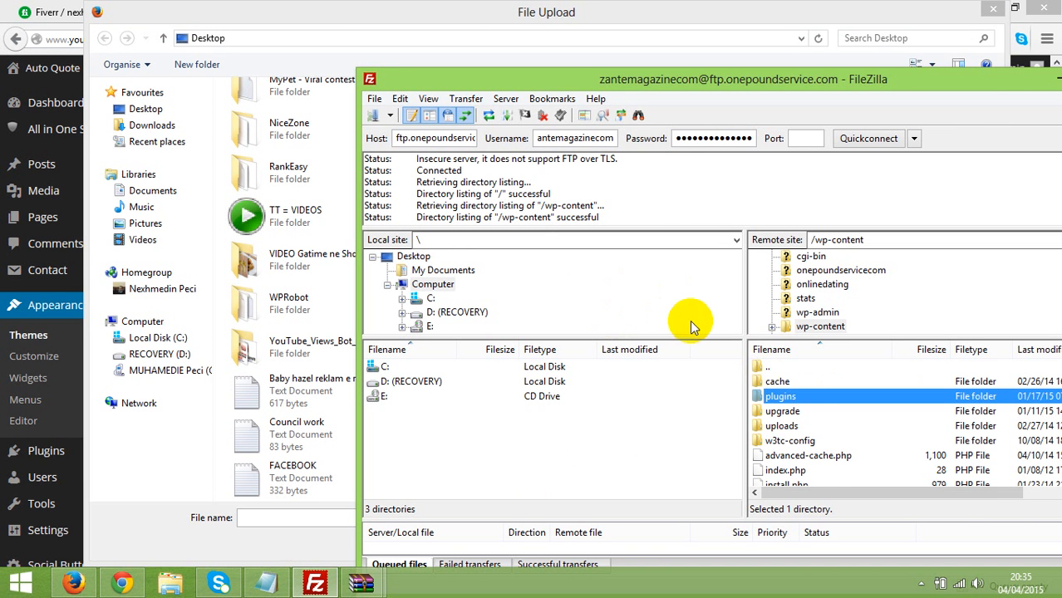
{"action": "left_click_drag", "start_coordinate": [1022, 78], "coordinate": [866, 78]}
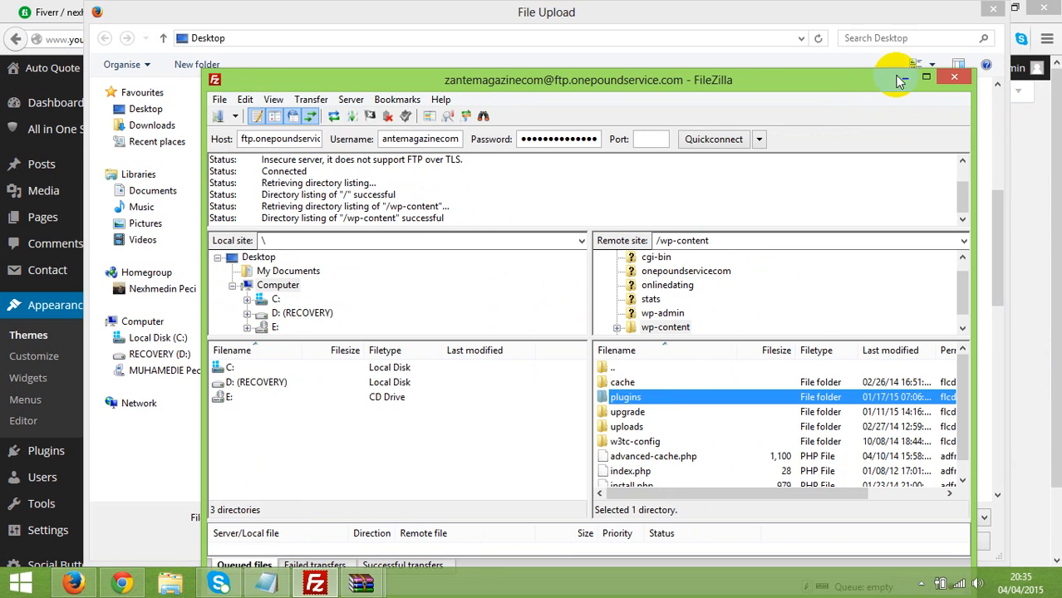
{"action": "left_click", "coordinate": [906, 77]}
{"action": "key", "text": "Escape"}
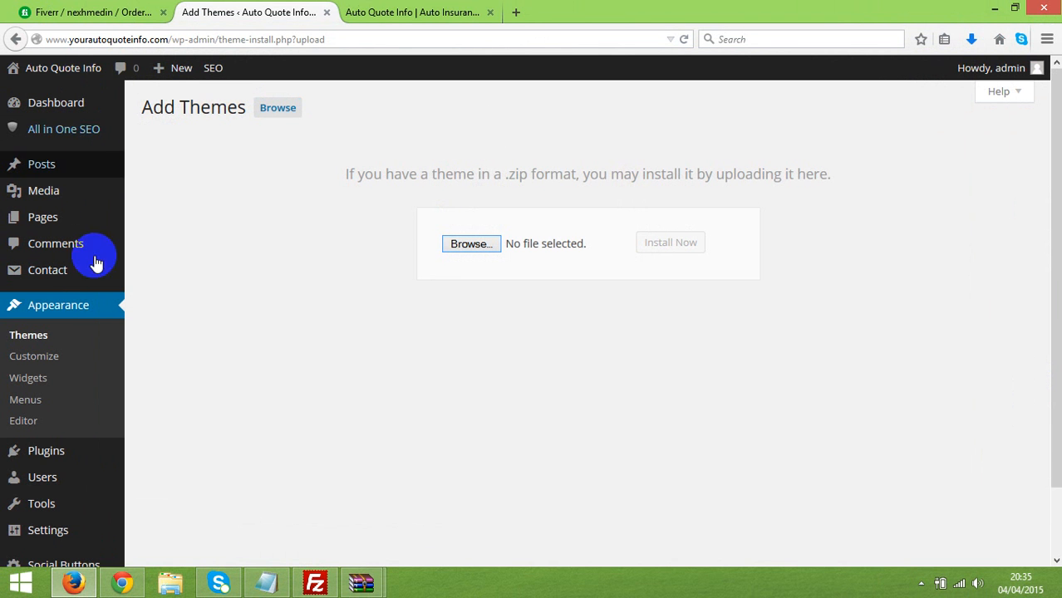
Return to the installed themes page and look over the available themes and the Plugins submenu.
{"action": "left_click", "coordinate": [35, 312]}
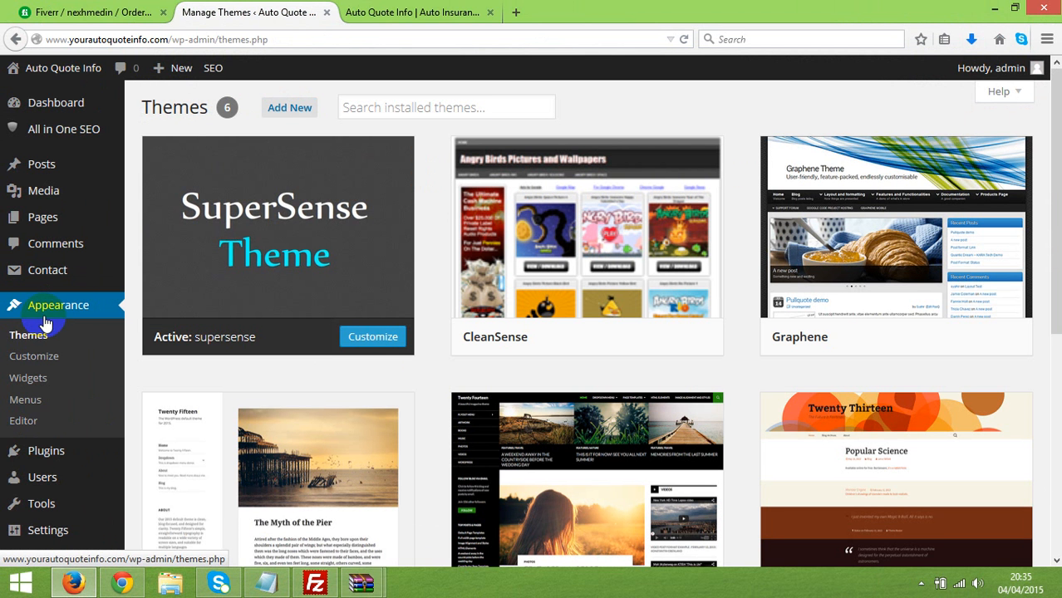
{"action": "mouse_move", "coordinate": [40, 456]}
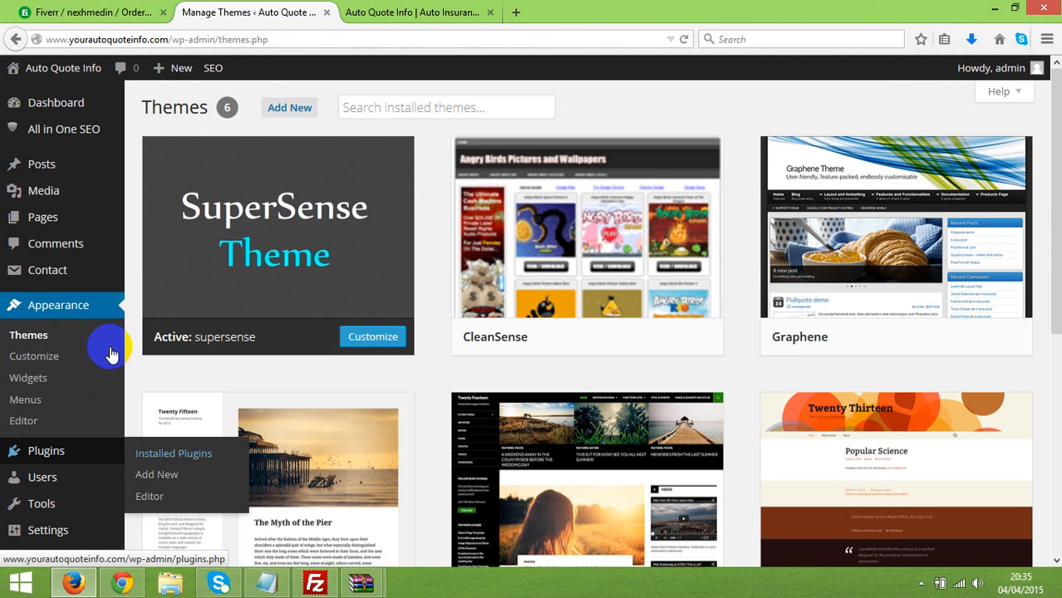
{"action": "left_click", "coordinate": [60, 312]}
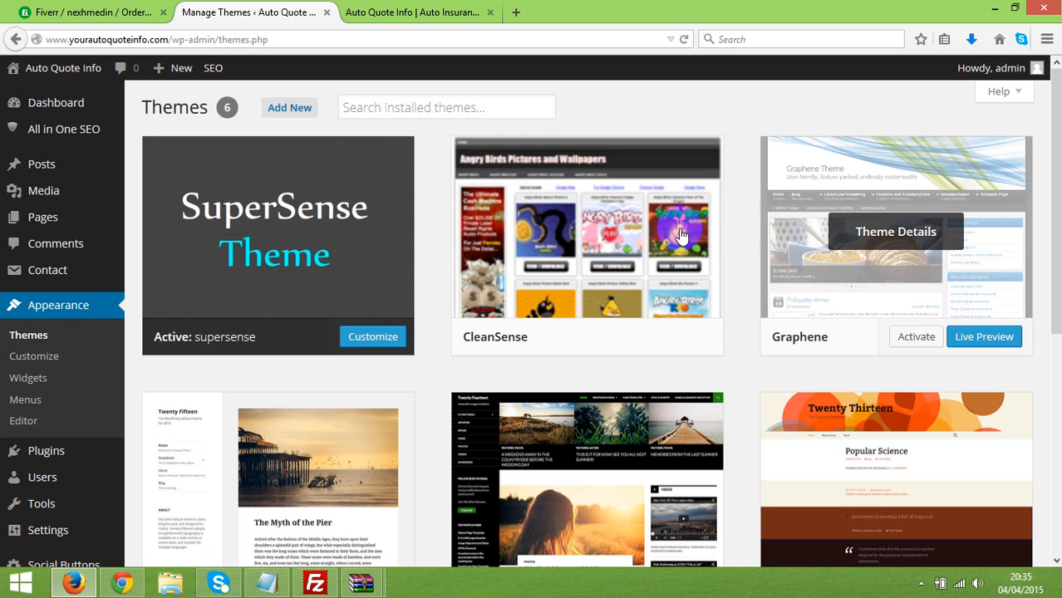
{"action": "left_click", "coordinate": [517, 259]}
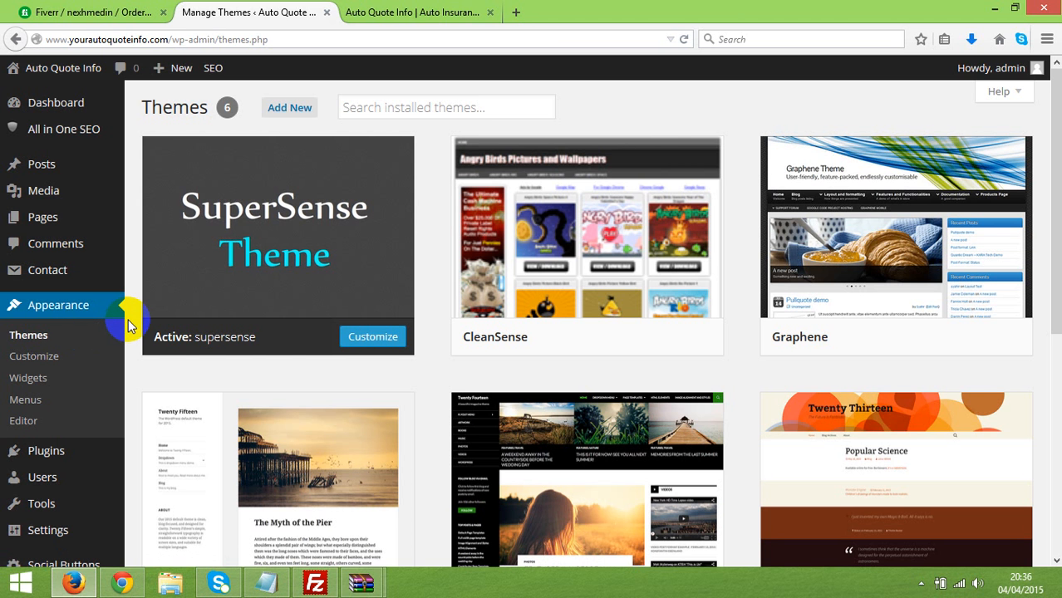
Open the Supersense theme settings, expand Logo and Icon and Theme Style and Color, and highlight the Background Color code.
{"action": "scroll", "coordinate": [133, 361], "scroll_direction": "down", "scroll_amount": 2}
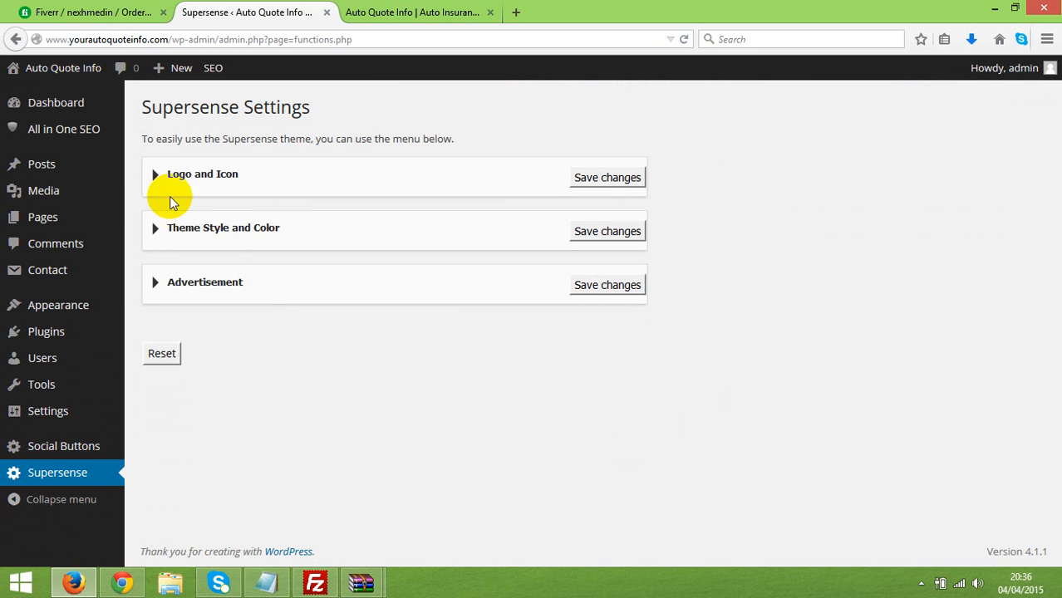
{"action": "left_click", "coordinate": [155, 177]}
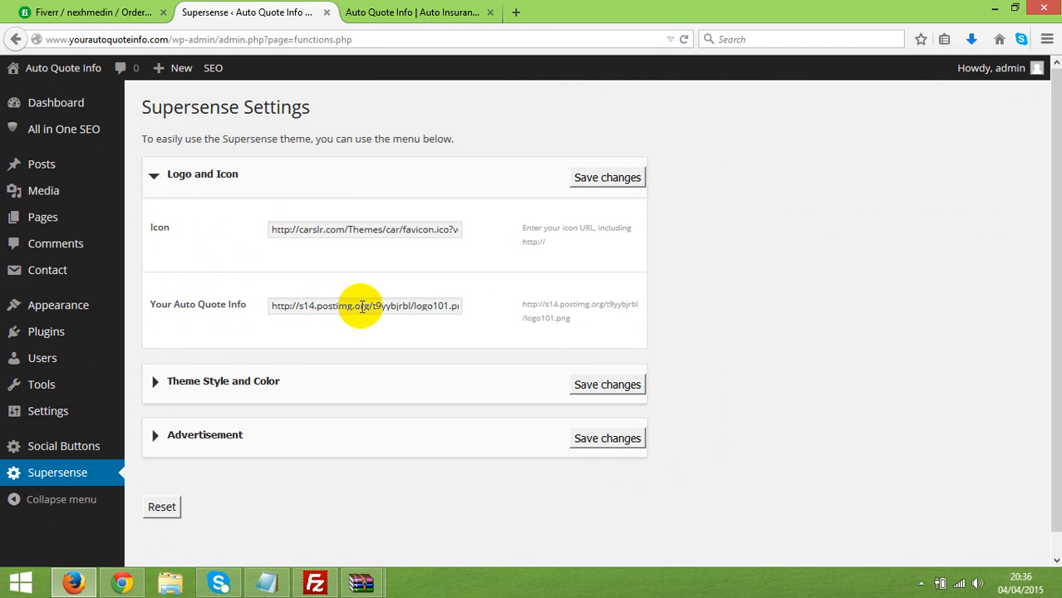
{"action": "left_click", "coordinate": [155, 386]}
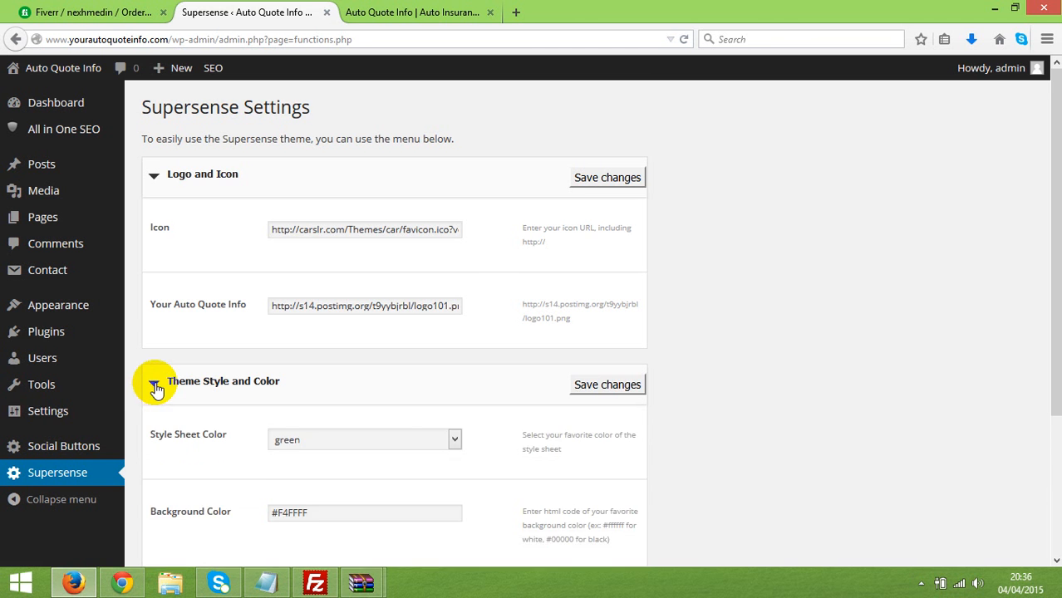
{"action": "scroll", "coordinate": [154, 386], "scroll_direction": "down", "scroll_amount": 3}
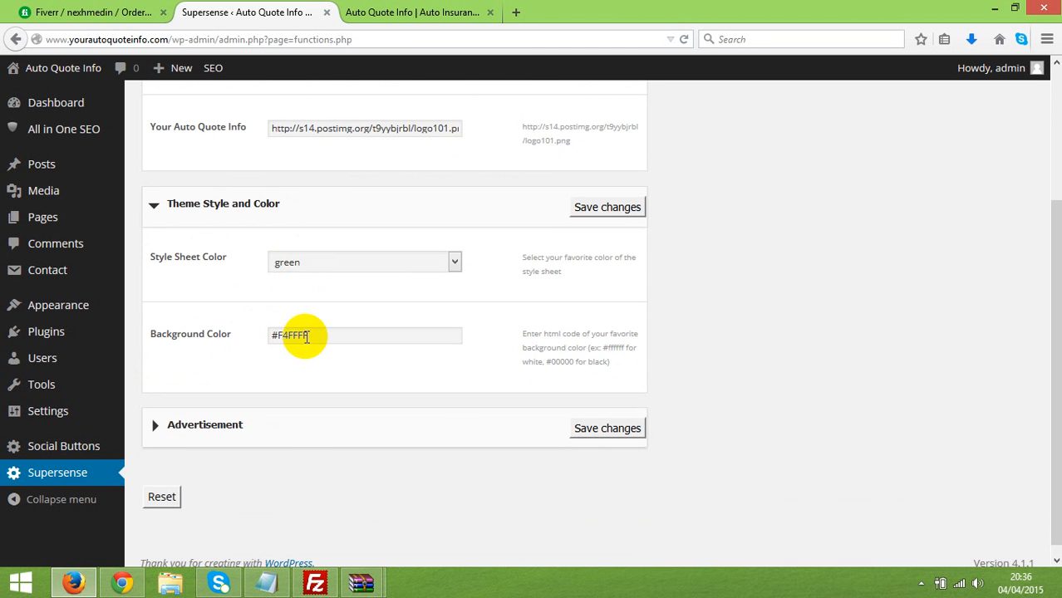
{"action": "left_click", "coordinate": [303, 334]}
{"action": "left_click_drag", "start_coordinate": [303, 334], "coordinate": [279, 334]}
Open Google in a new browser tab and search for "javascript weel color".
{"action": "left_click", "coordinate": [521, 13]}
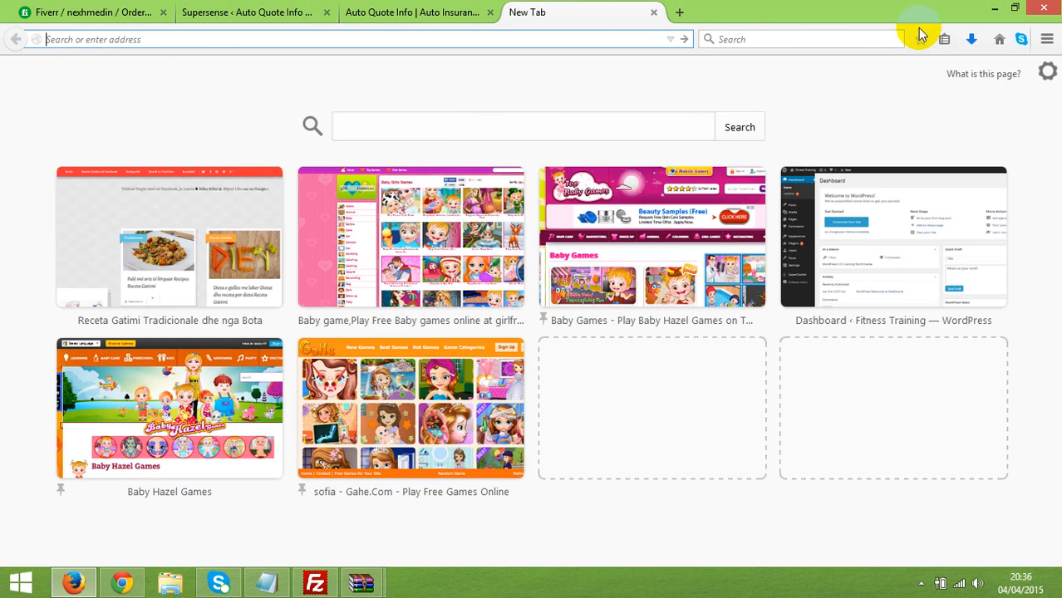
{"action": "left_click", "coordinate": [999, 39]}
{"action": "type", "text": "javasv"}
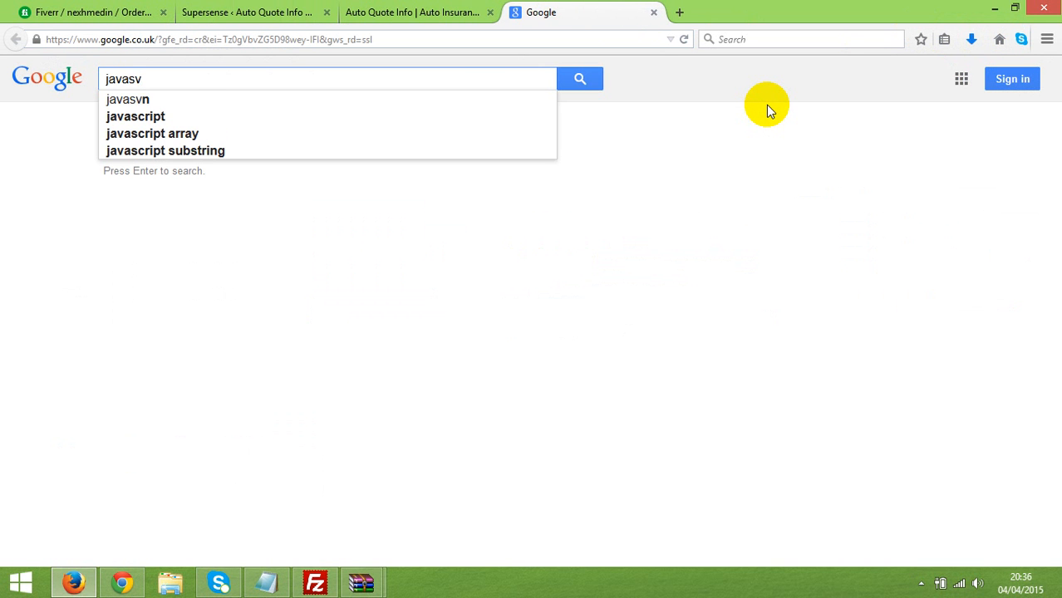
{"action": "key", "text": "BackSpace"}
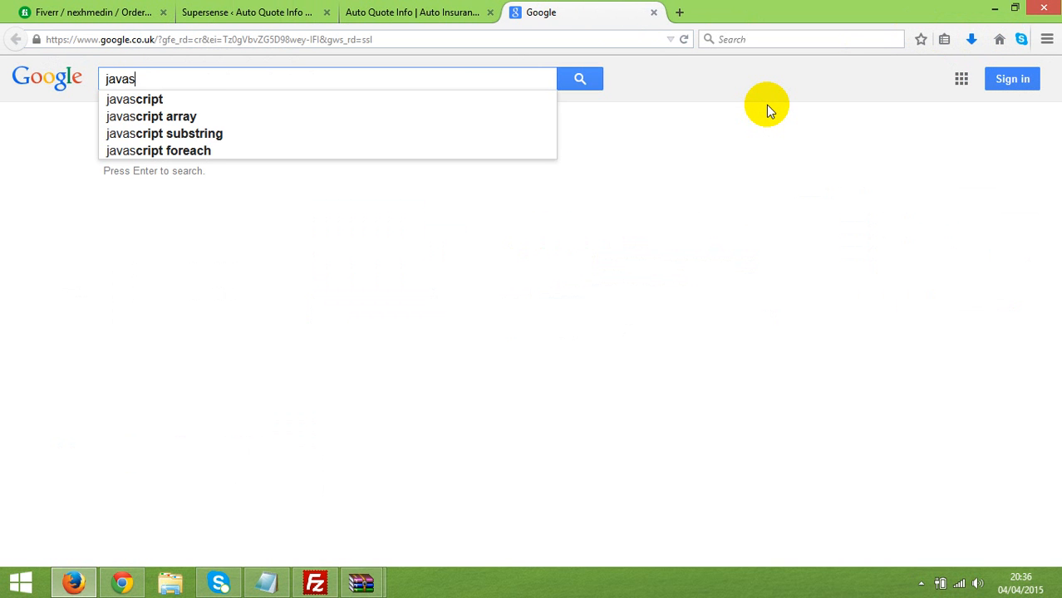
{"action": "type", "text": "crip"}
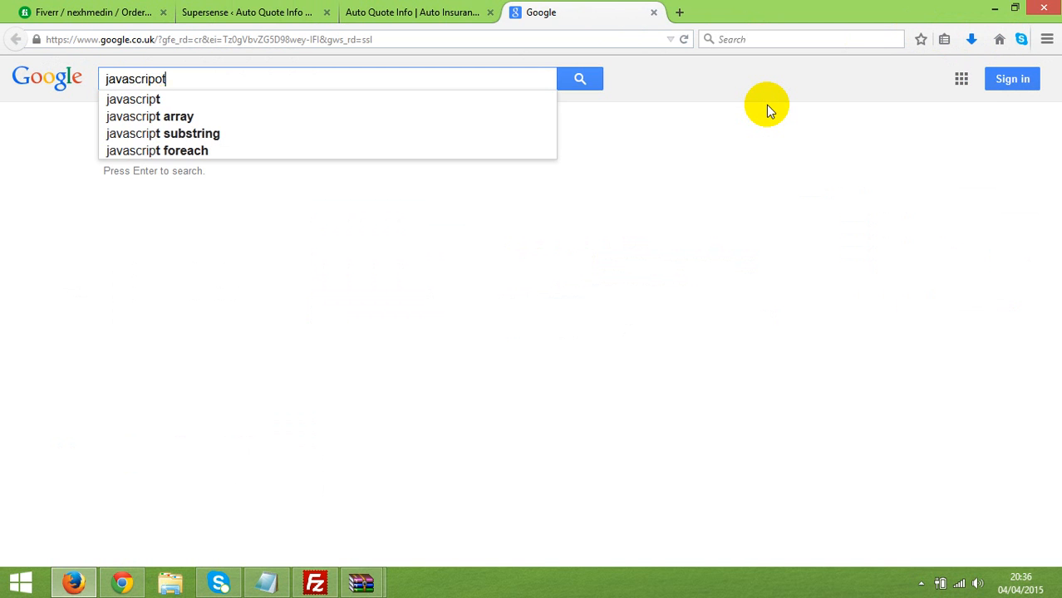
{"action": "type", "text": "t "}
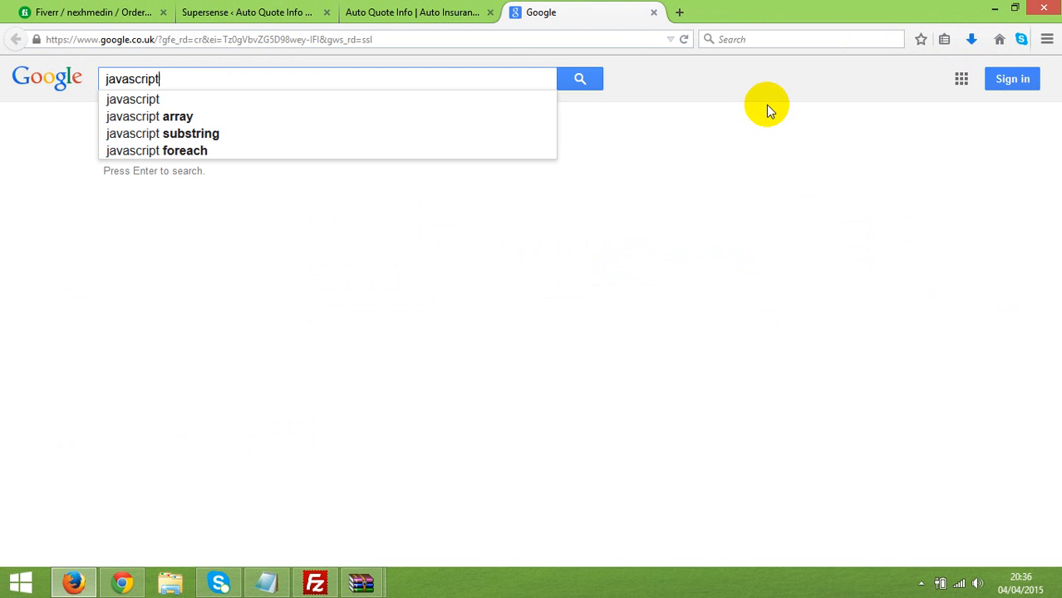
{"action": "type", "text": "weel color"}
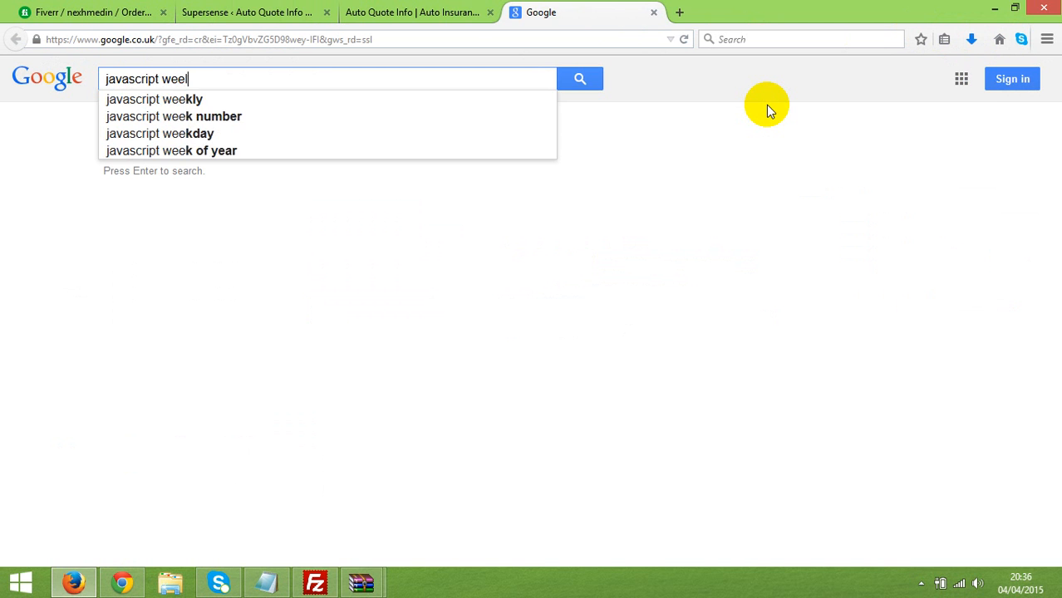
{"action": "key", "text": "Return"}
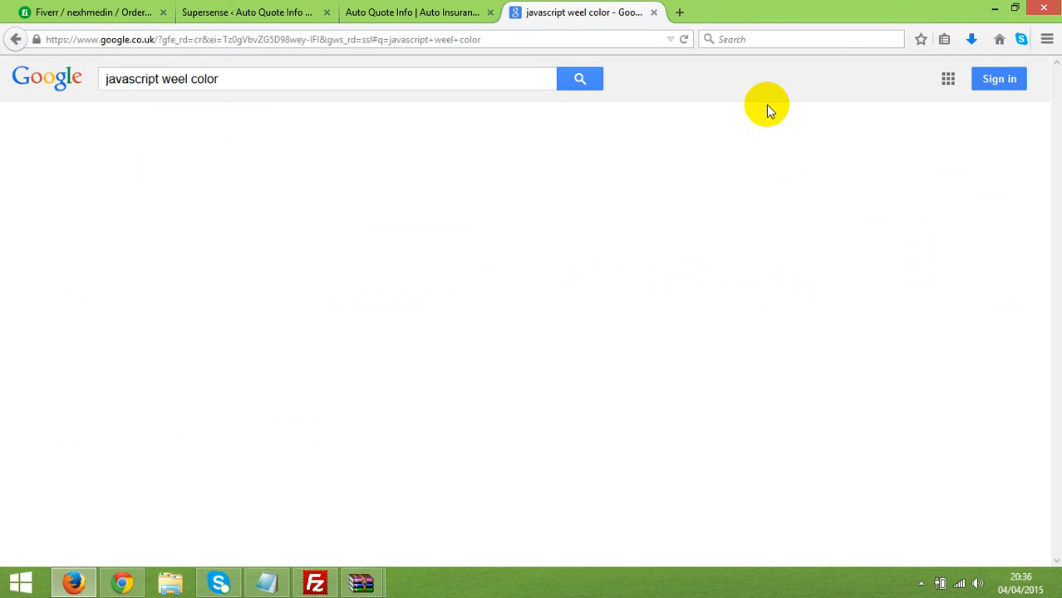
Refine the Google search to "javascript weel color code".
{"action": "left_click", "coordinate": [259, 80]}
{"action": "type", "text": "code"}
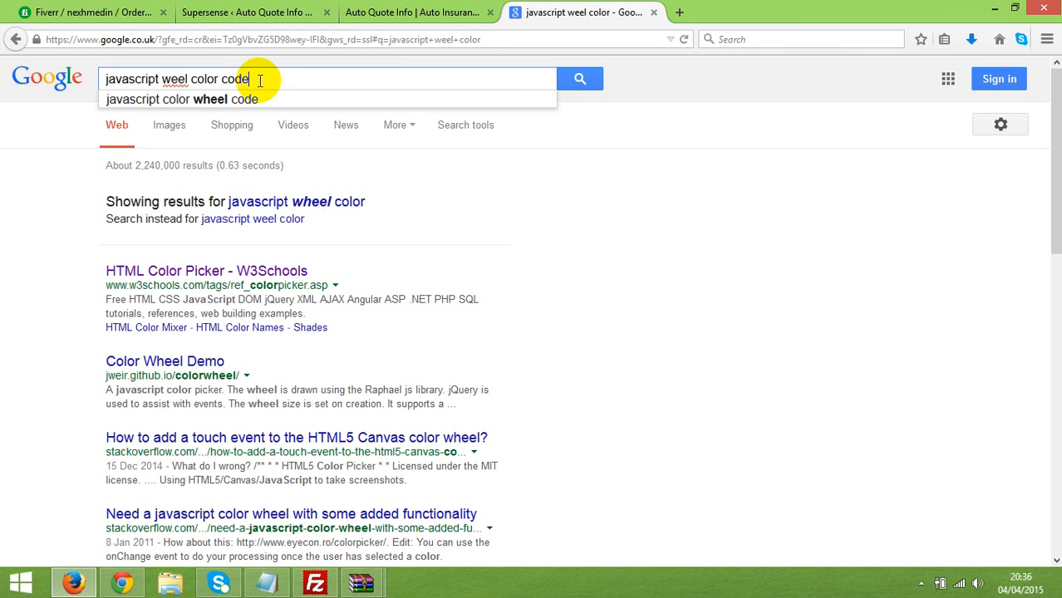
{"action": "key", "text": "Return"}
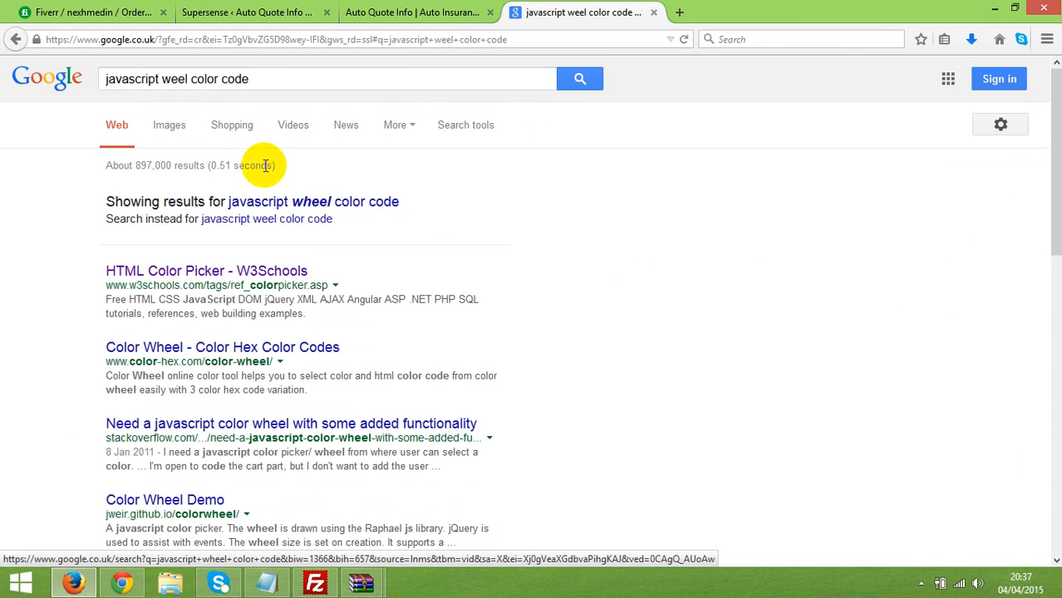
Open the W3Schools HTML Color Picker from the search results and pick the red color #FF0000.
{"action": "left_click", "coordinate": [303, 272]}
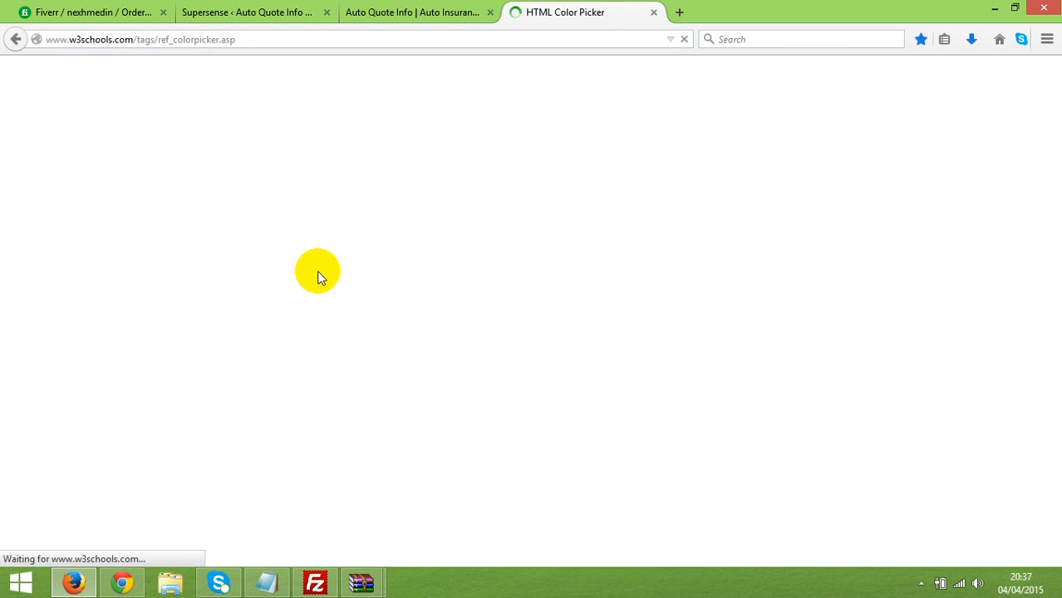
{"action": "scroll", "coordinate": [357, 357], "scroll_direction": "down", "scroll_amount": 4}
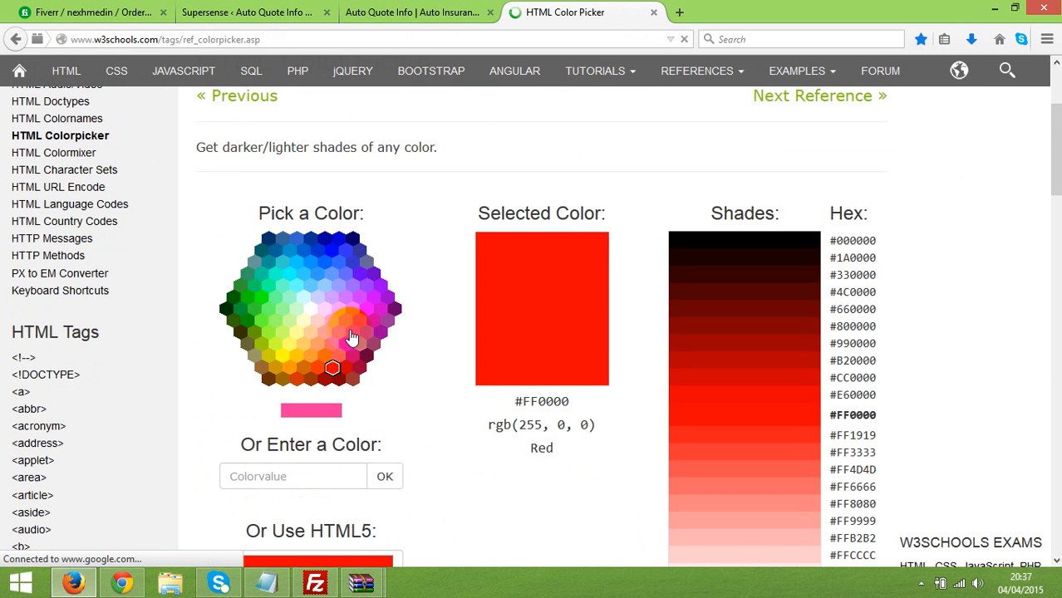
{"action": "left_click", "coordinate": [350, 332]}
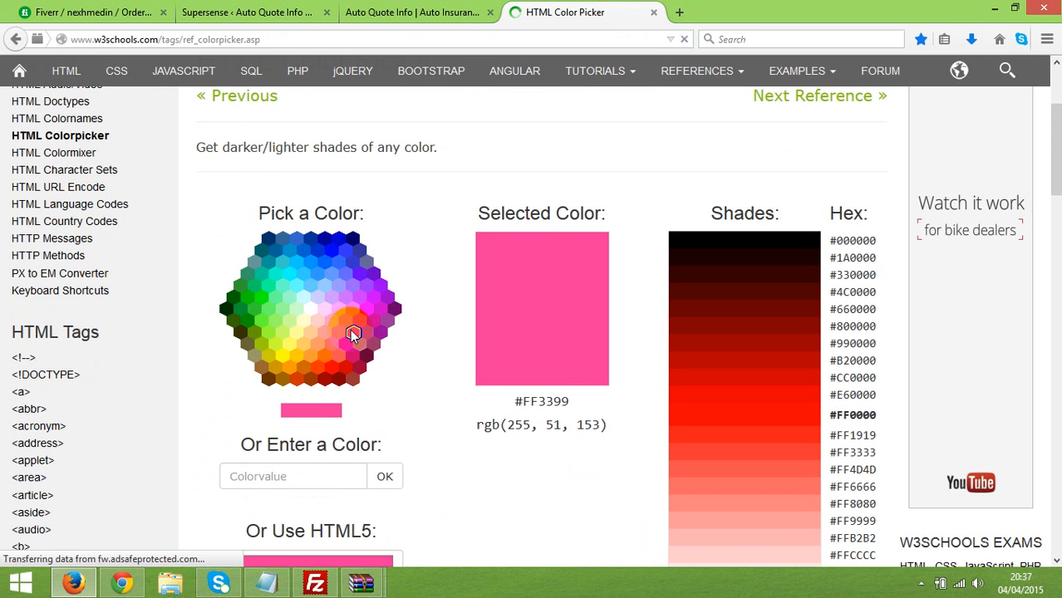
{"action": "left_click", "coordinate": [332, 370]}
{"action": "scroll", "coordinate": [399, 384], "scroll_direction": "down", "scroll_amount": 5}
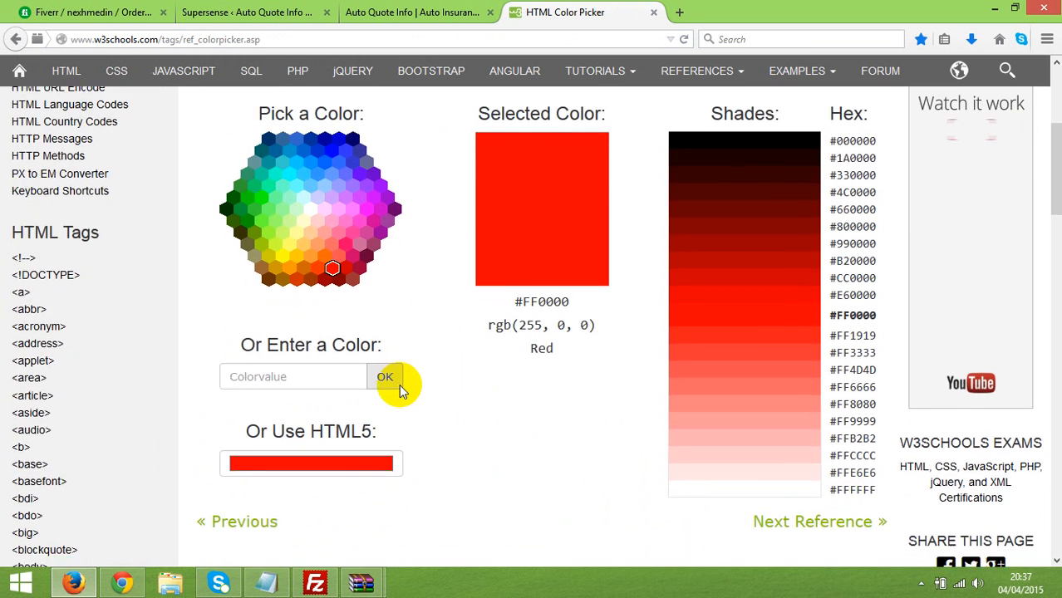
{"action": "scroll", "coordinate": [399, 383], "scroll_direction": "up", "scroll_amount": 3}
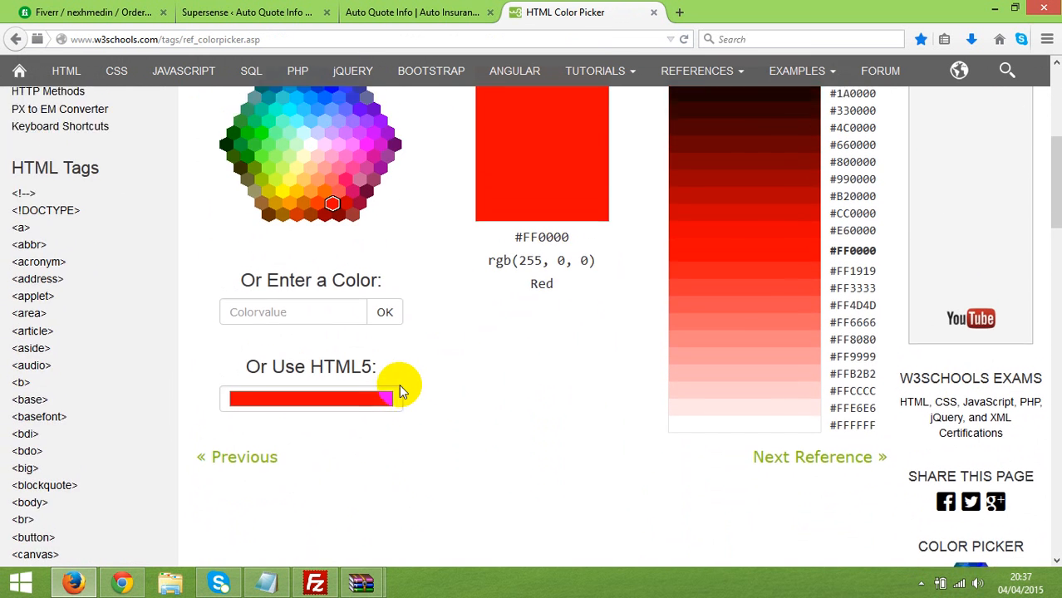
Copy the hex digits FF0000 of the selected color and paste them over the Background Color code in the Supersense settings.
{"action": "left_click_drag", "start_coordinate": [571, 313], "coordinate": [529, 314]}
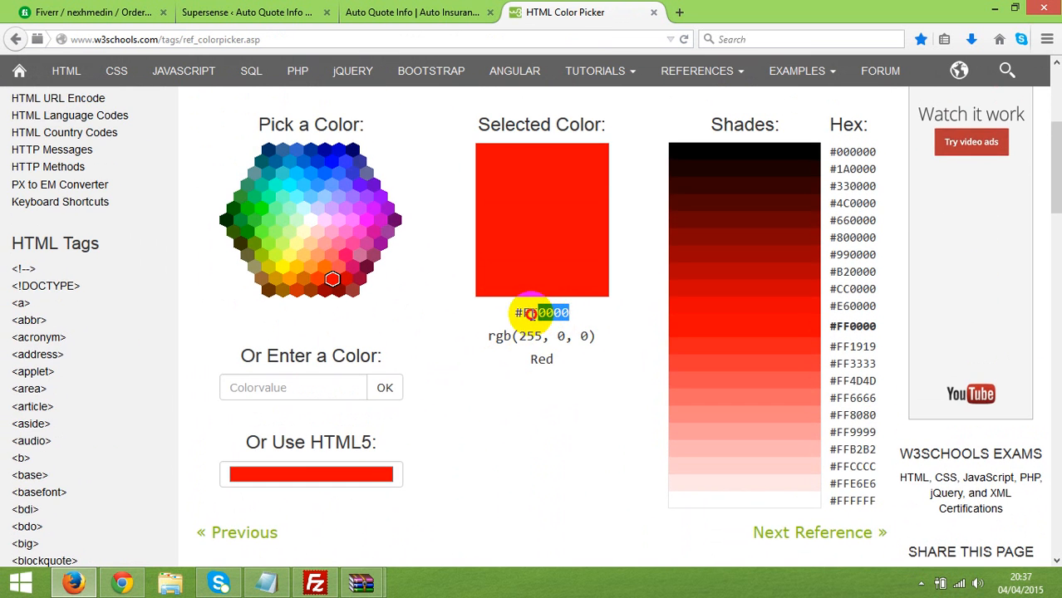
{"action": "right_click", "coordinate": [528, 313]}
{"action": "left_click", "coordinate": [564, 316]}
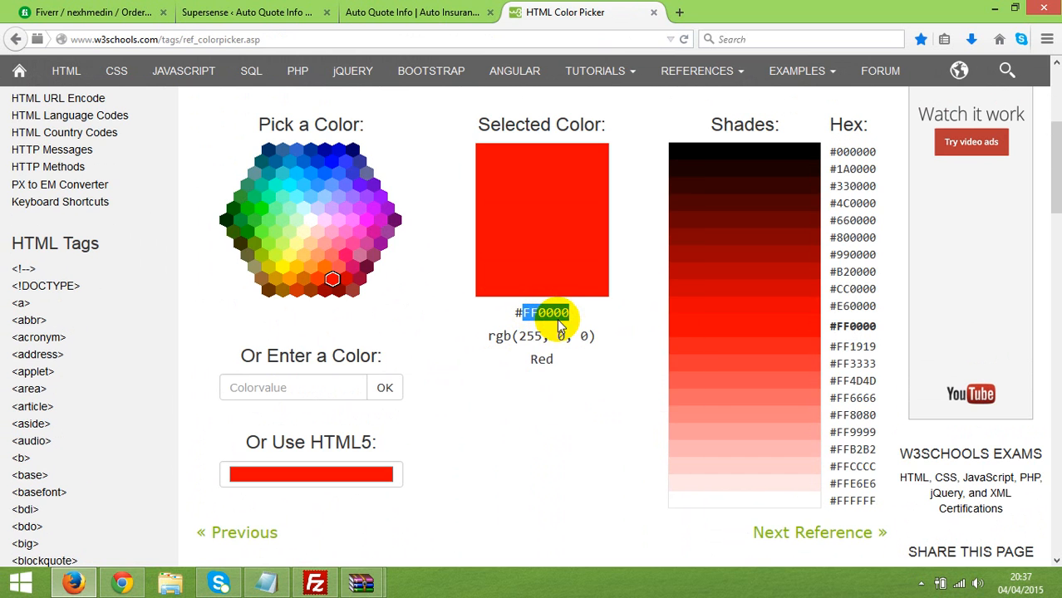
{"action": "left_click", "coordinate": [236, 7]}
{"action": "double_click", "coordinate": [295, 332]}
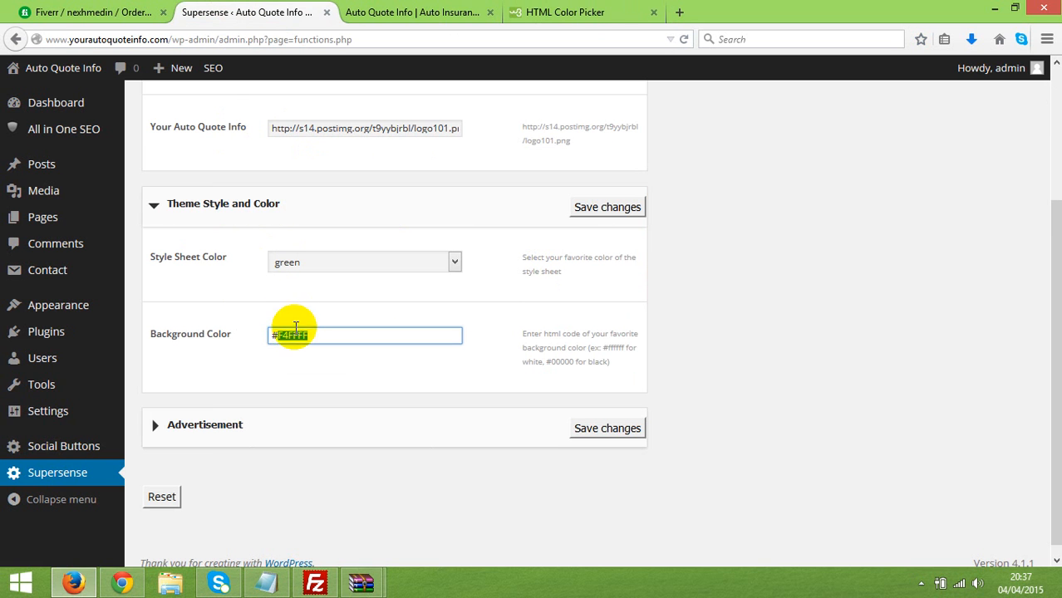
{"action": "right_click", "coordinate": [289, 334]}
{"action": "left_click", "coordinate": [324, 401]}
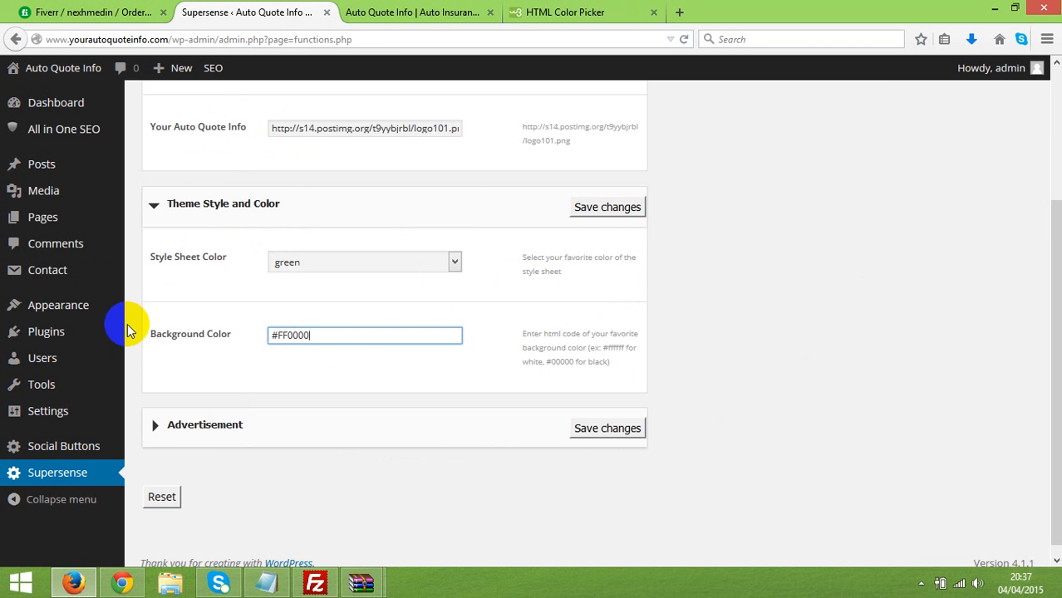
Look over the Auto Quote Info home page and its background, and return to the Supersense settings to view the Settings submenu.
{"action": "left_click", "coordinate": [386, 11]}
{"action": "key", "text": "ctrl+a"}
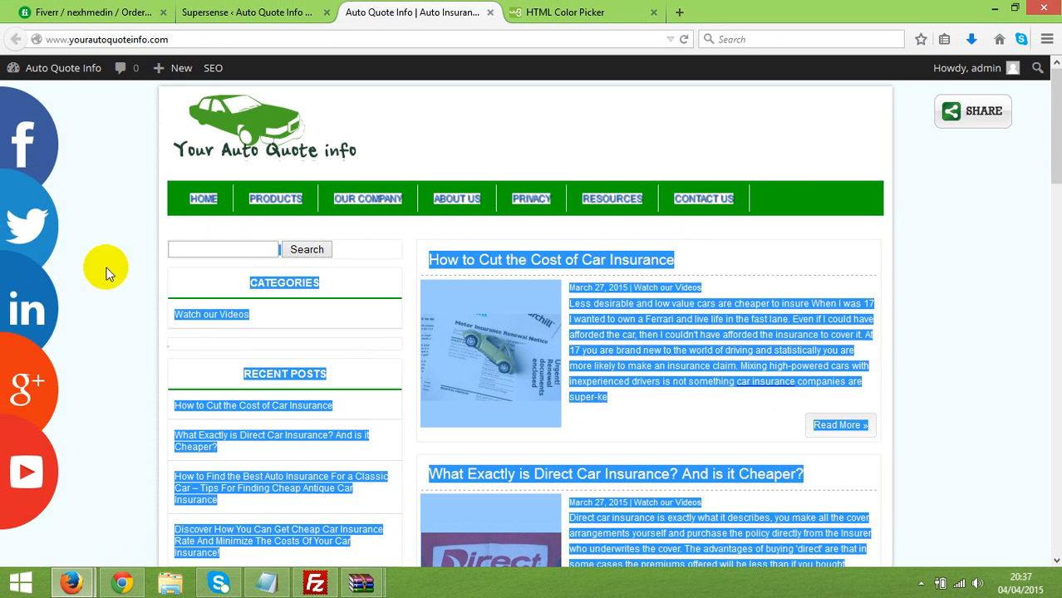
{"action": "scroll", "coordinate": [919, 448], "scroll_direction": "down", "scroll_amount": 10}
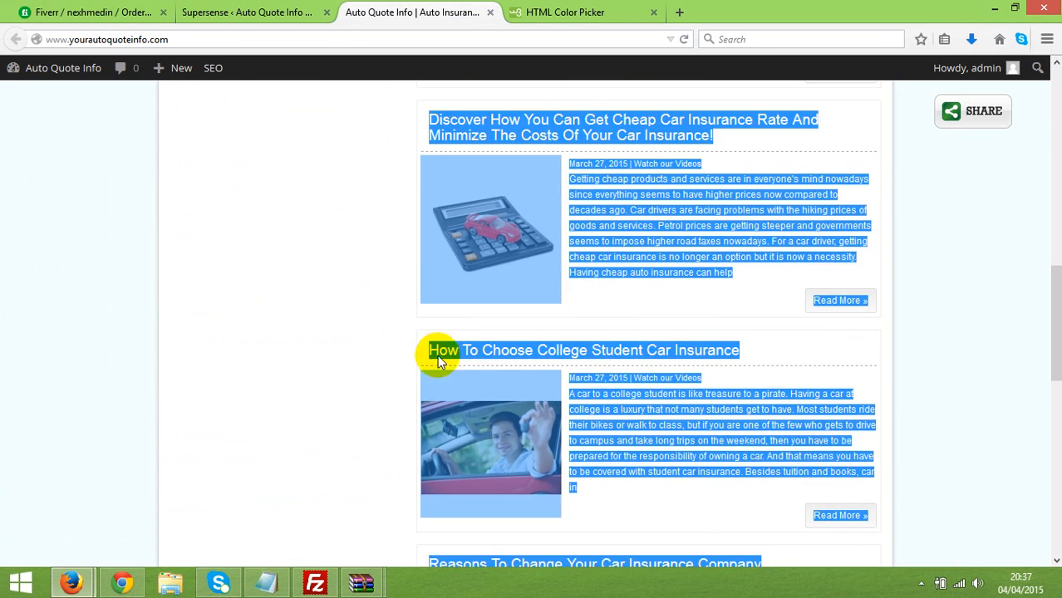
{"action": "left_click", "coordinate": [242, 266]}
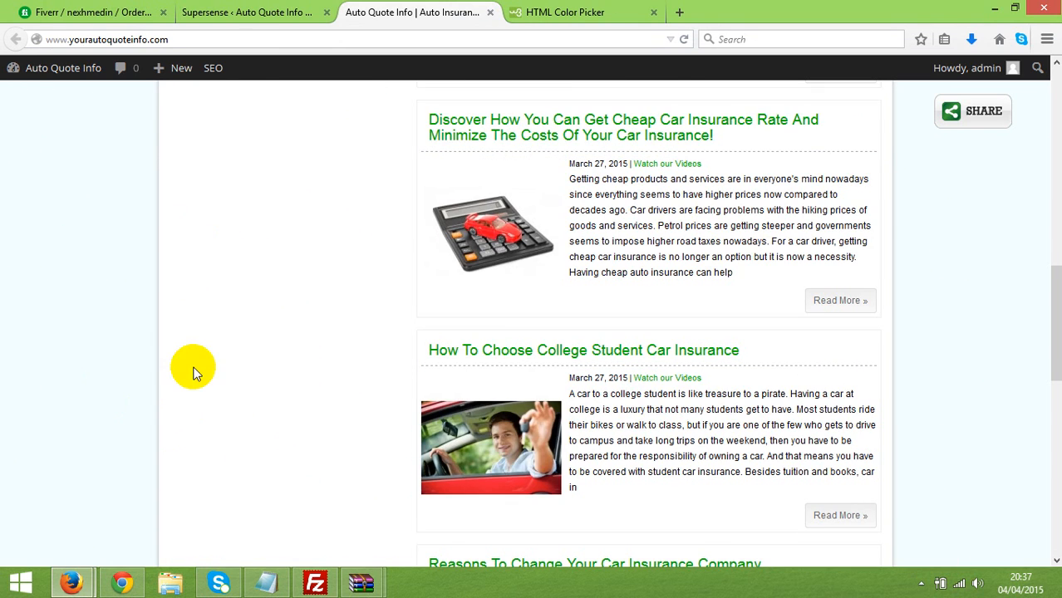
{"action": "scroll", "coordinate": [79, 368], "scroll_direction": "up", "scroll_amount": 10}
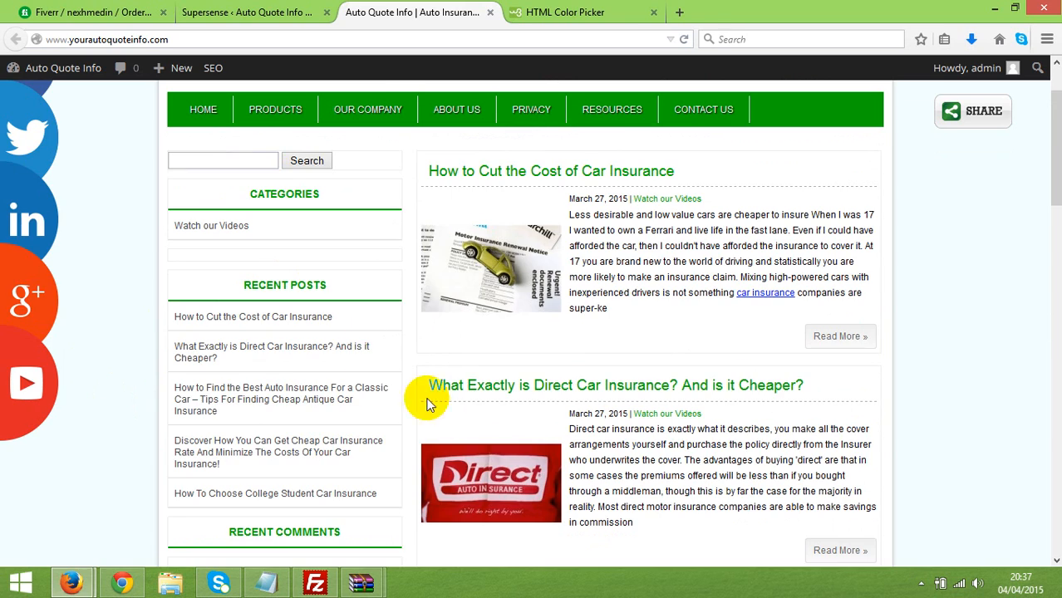
{"action": "scroll", "coordinate": [407, 374], "scroll_direction": "down", "scroll_amount": 3}
{"action": "scroll", "coordinate": [359, 448], "scroll_direction": "down", "scroll_amount": 6}
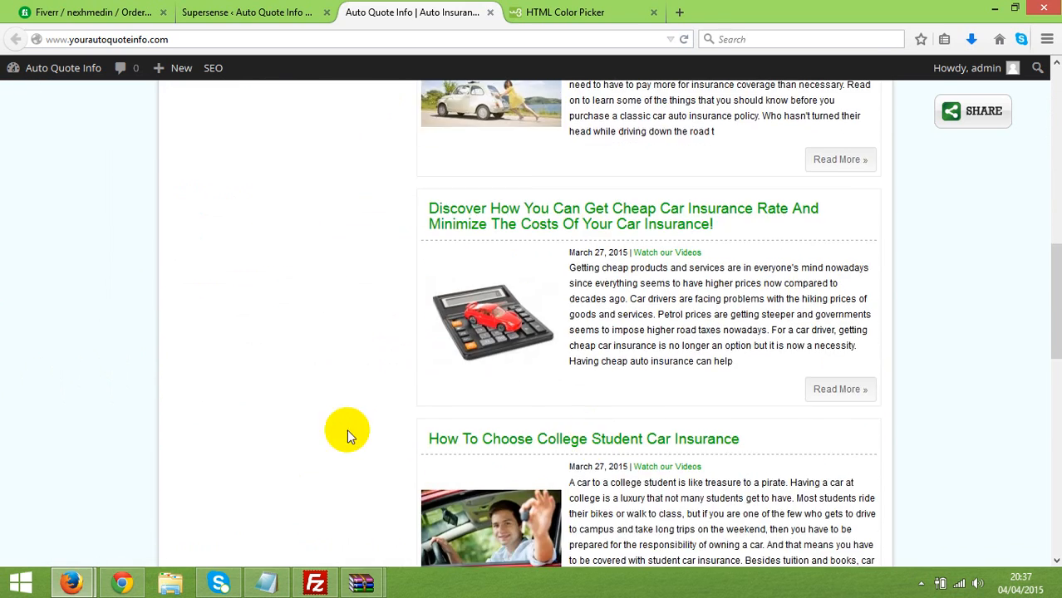
{"action": "scroll", "coordinate": [237, 412], "scroll_direction": "up", "scroll_amount": 10}
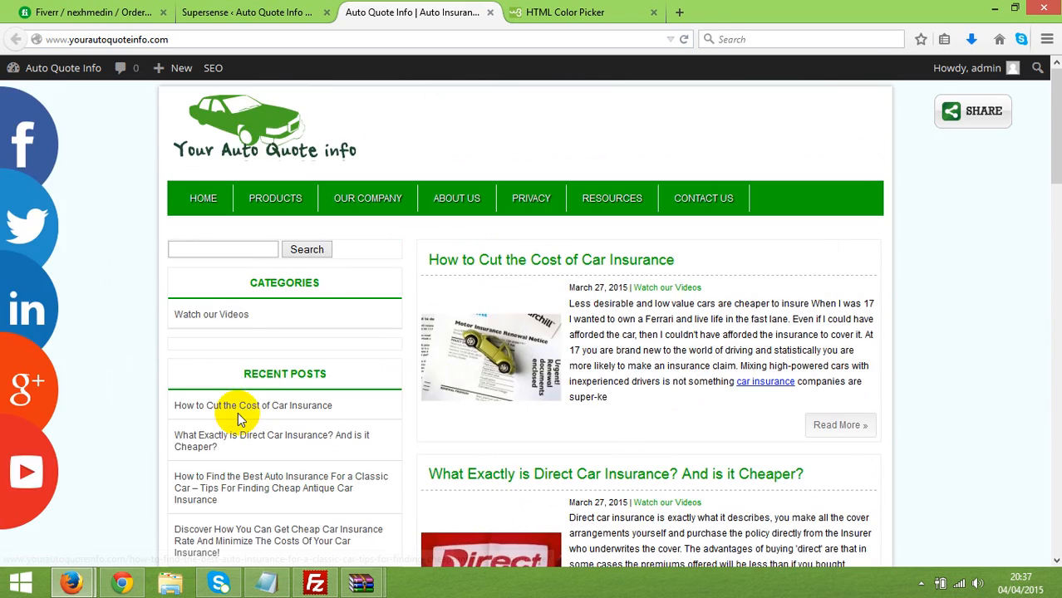
{"action": "left_click", "coordinate": [250, 12]}
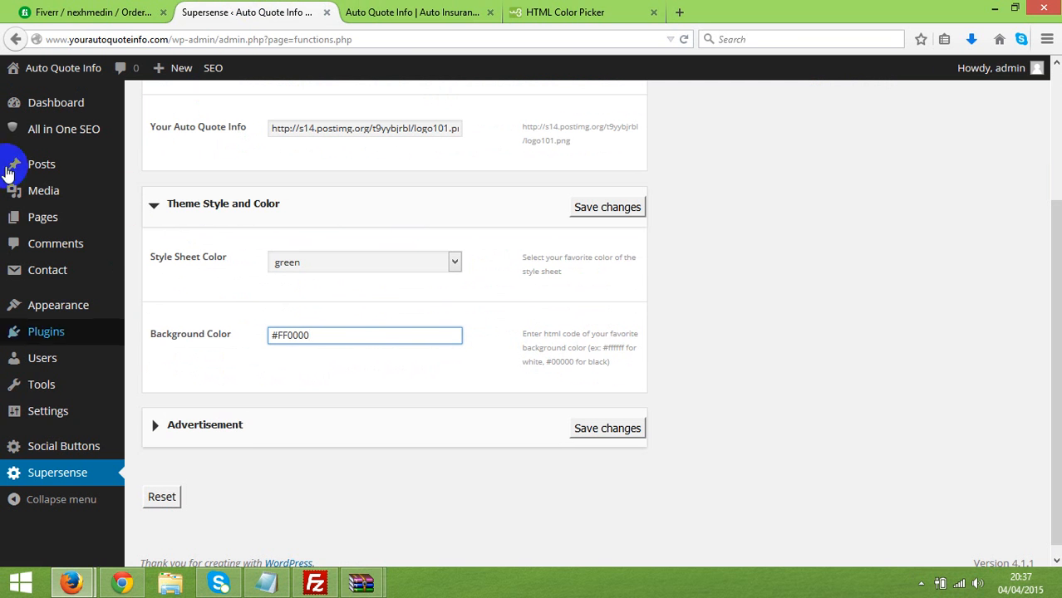
{"action": "mouse_move", "coordinate": [64, 415]}
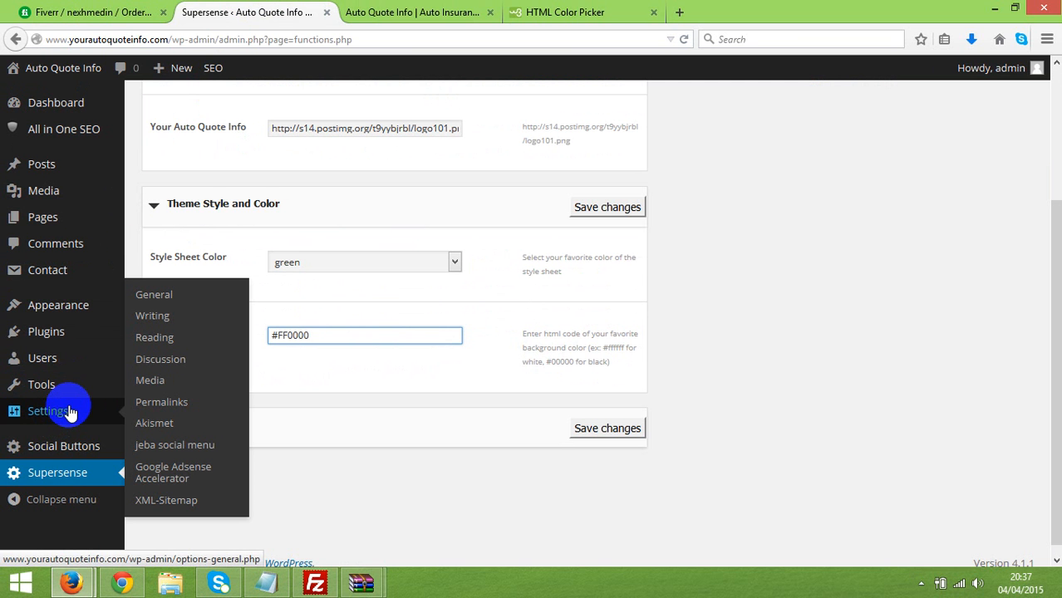
Open Google in a new browser tab and sign in with a saved account e-mail.
{"action": "left_click", "coordinate": [679, 11]}
{"action": "left_click", "coordinate": [998, 39]}
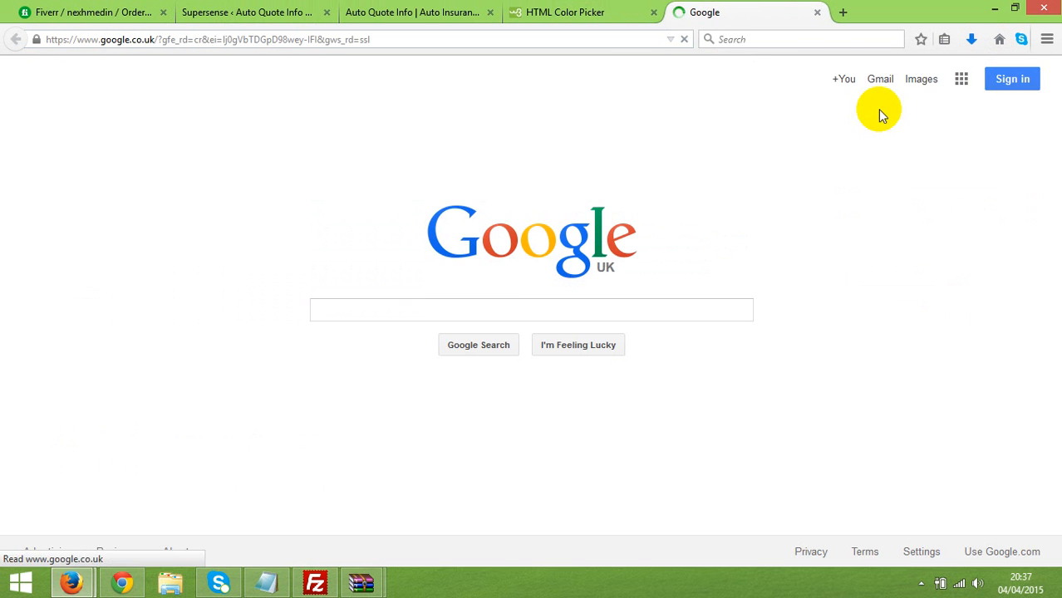
{"action": "left_click", "coordinate": [1014, 82]}
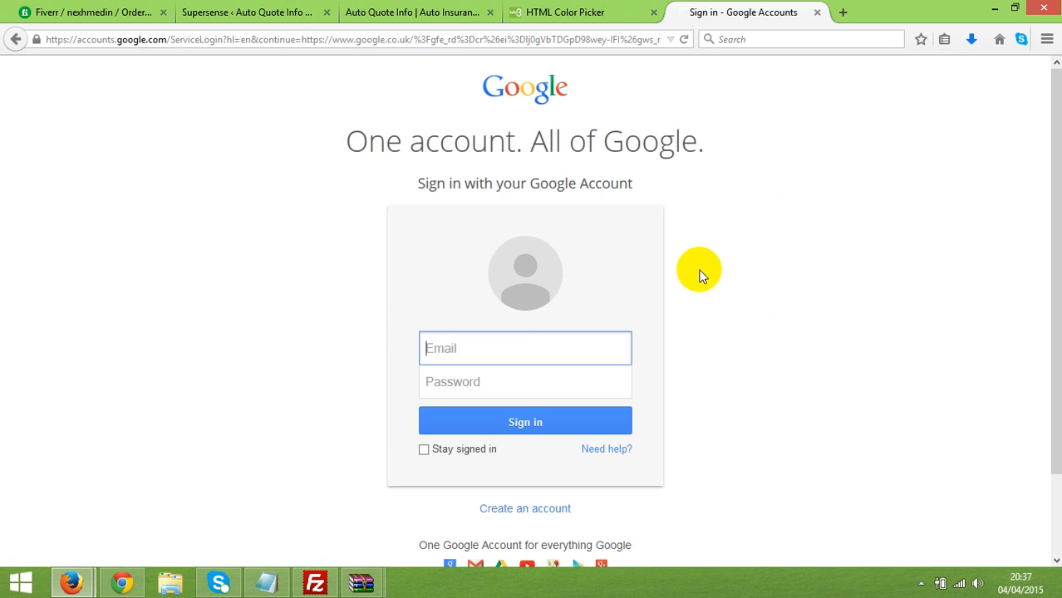
{"action": "left_click", "coordinate": [470, 353]}
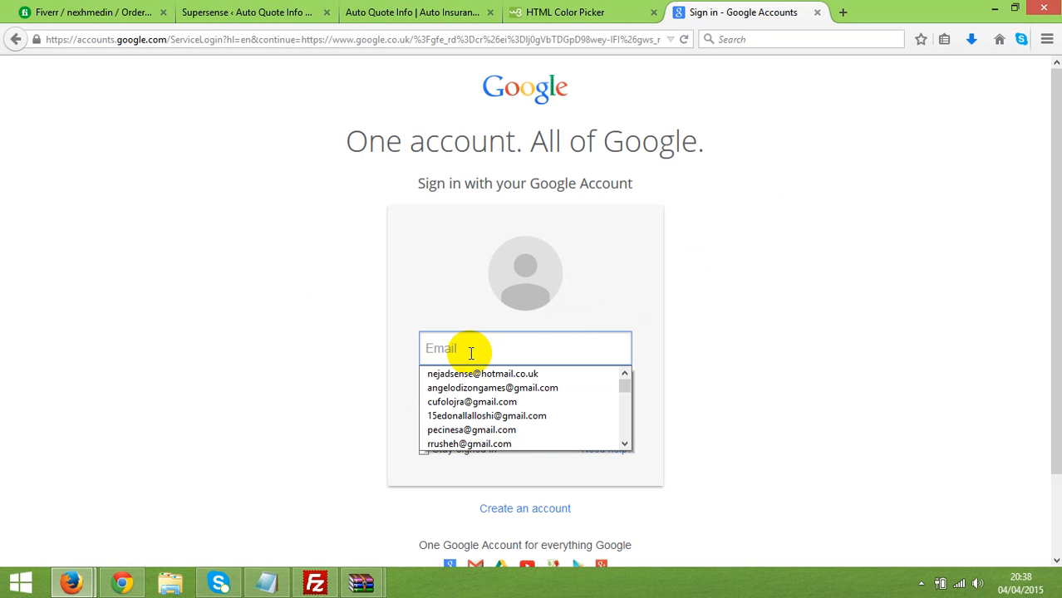
{"action": "left_click", "coordinate": [466, 387]}
{"action": "left_click", "coordinate": [462, 412]}
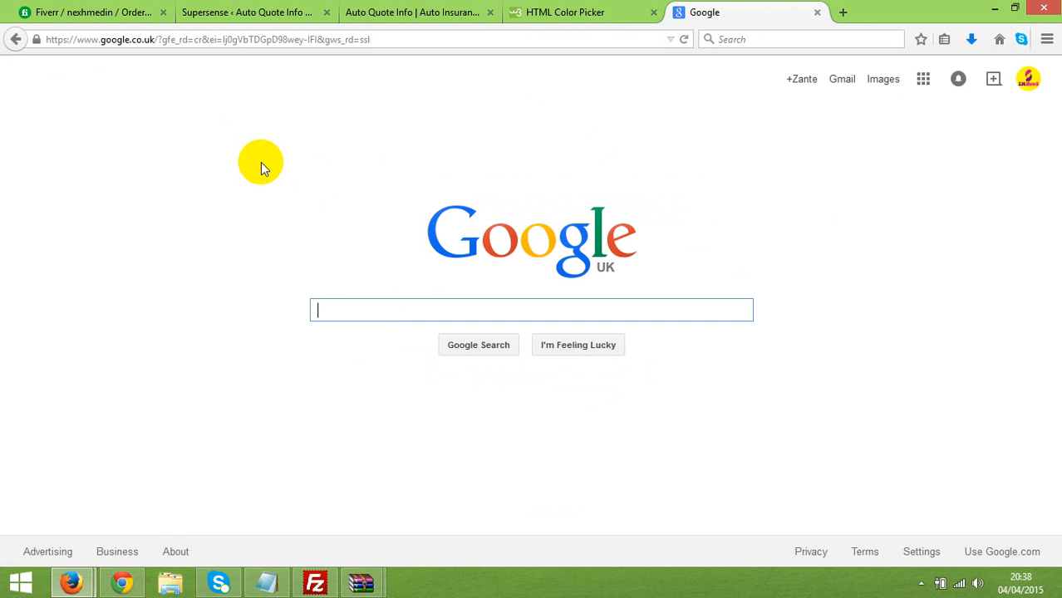
Search Google for "blogger" and open the Blogger dashboard.
{"action": "type", "text": "blogger"}
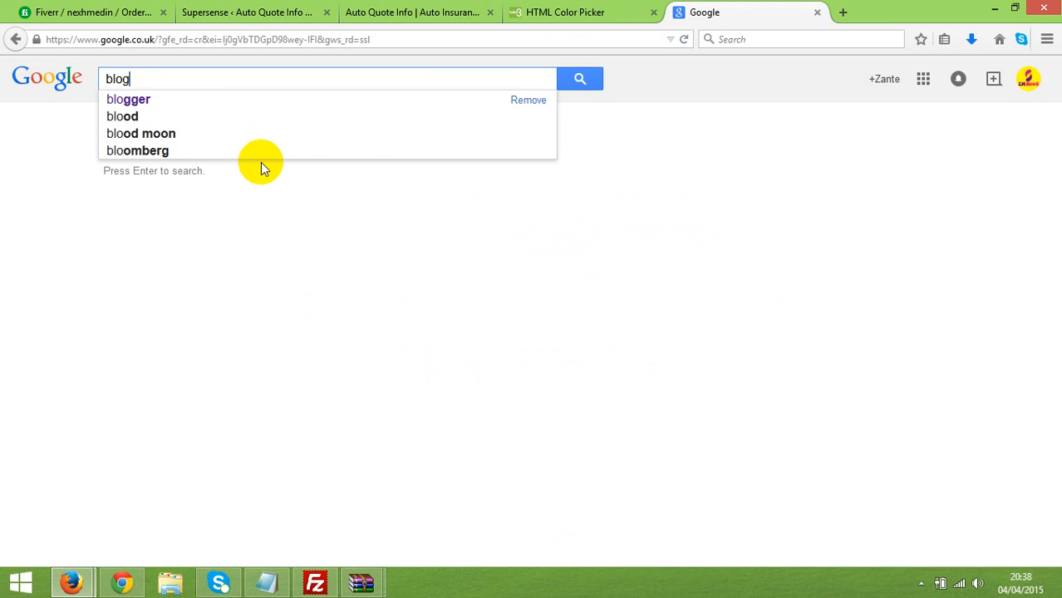
{"action": "key", "text": "Return"}
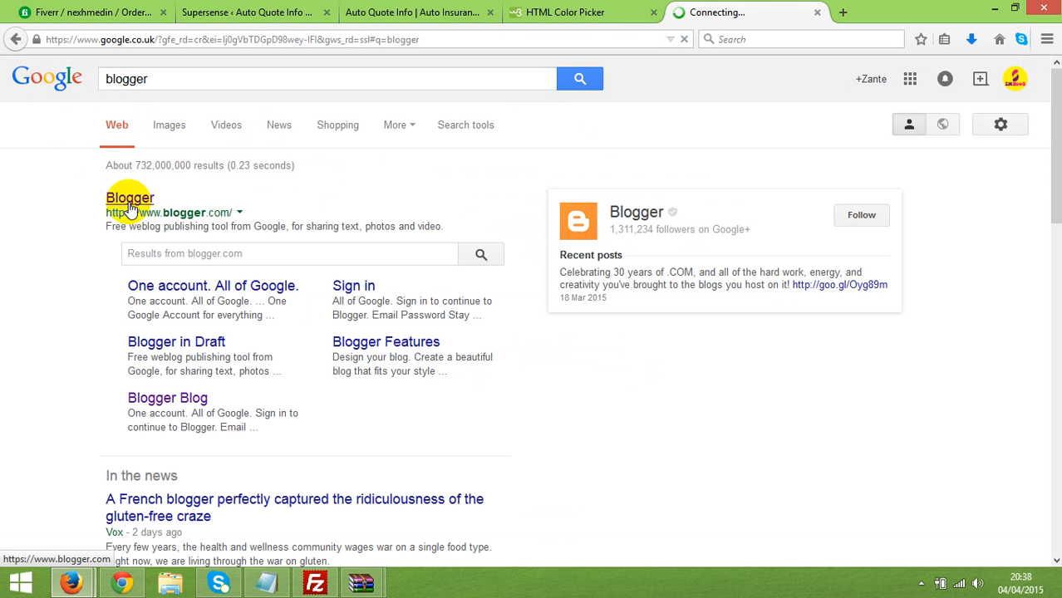
{"action": "left_click", "coordinate": [123, 199]}
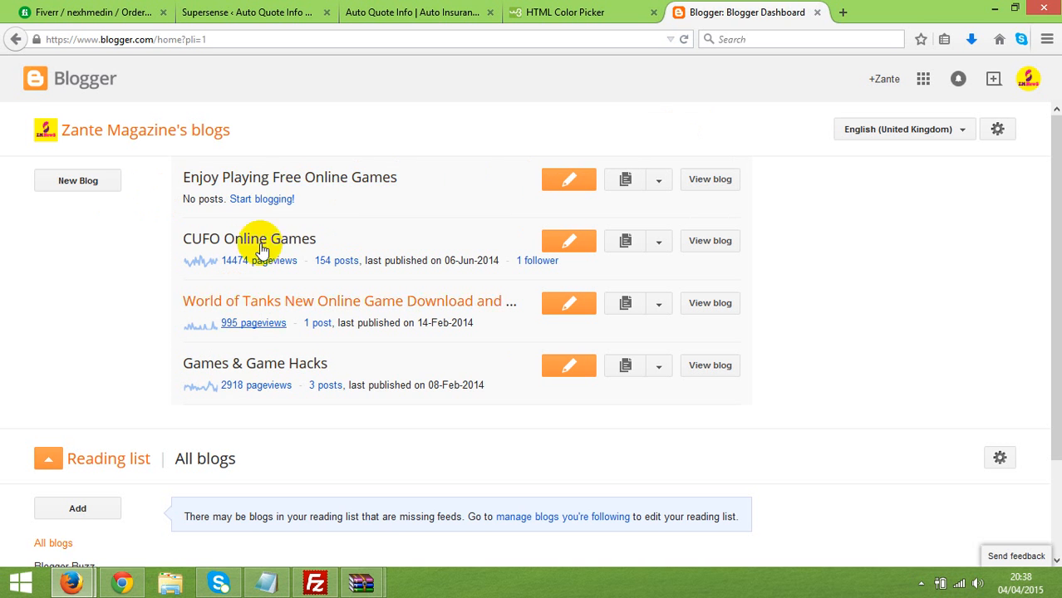
View the Enjoy Playing Free Online Games, CUFO Online Games and Games & Game Hacks blogs, closing each one after viewing.
{"action": "left_click", "coordinate": [710, 181]}
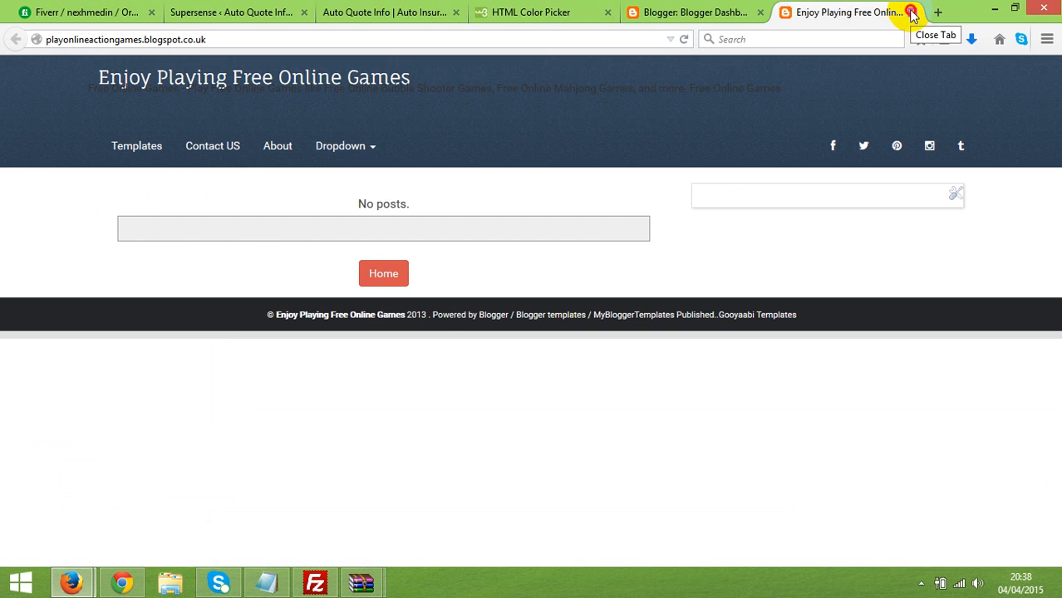
{"action": "left_click", "coordinate": [913, 14]}
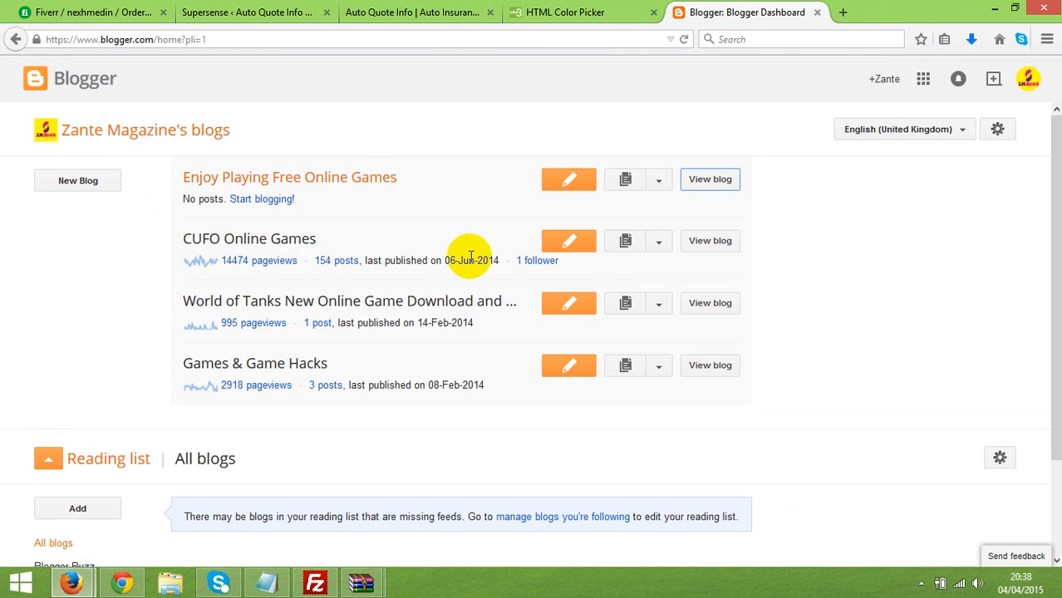
{"action": "left_click", "coordinate": [709, 239]}
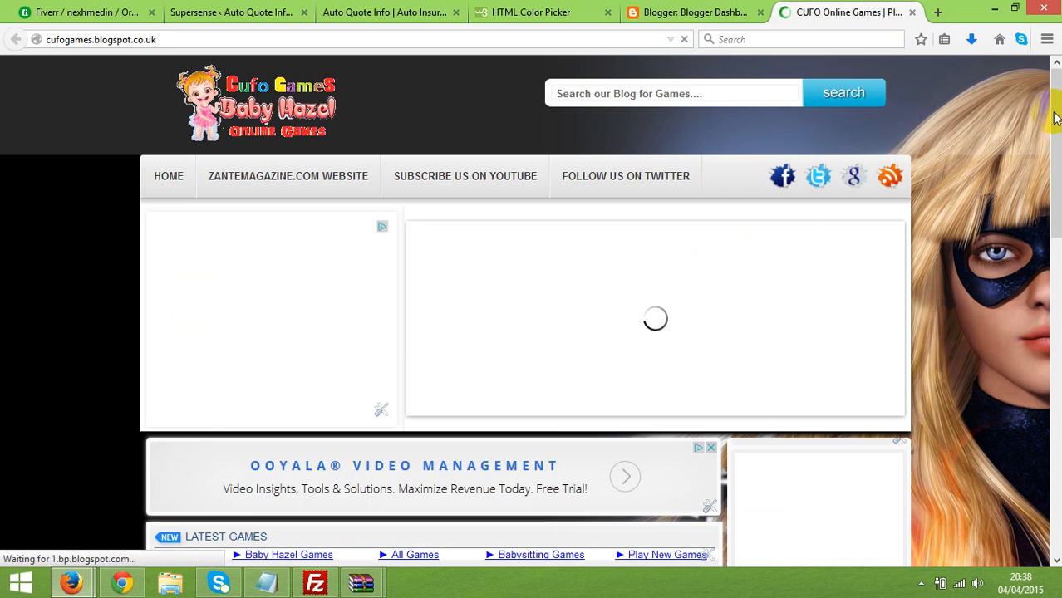
{"action": "left_click_drag", "start_coordinate": [1055, 133], "coordinate": [1033, 10]}
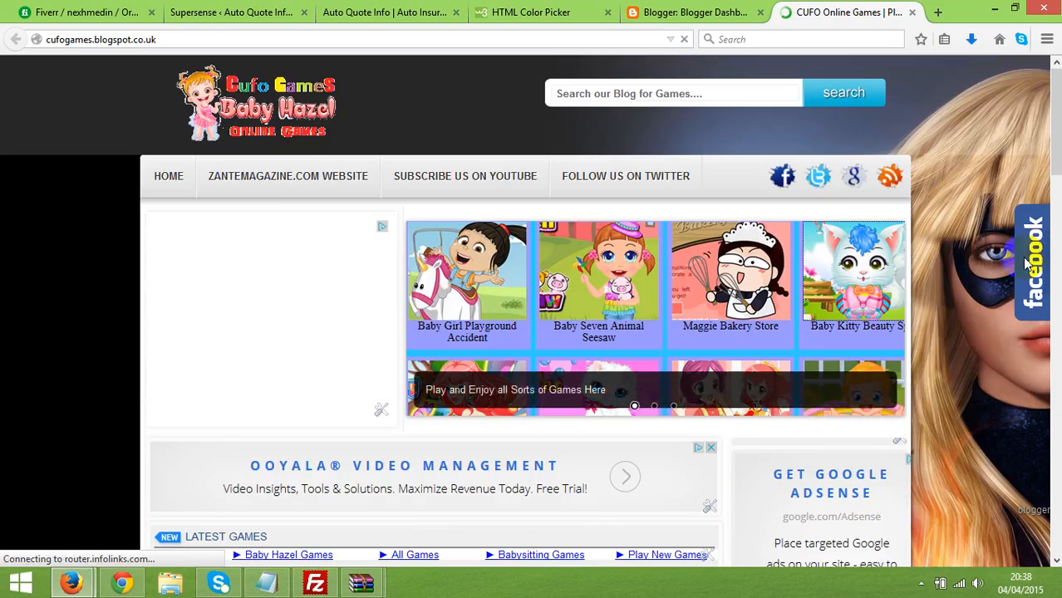
{"action": "mouse_move", "coordinate": [1036, 268]}
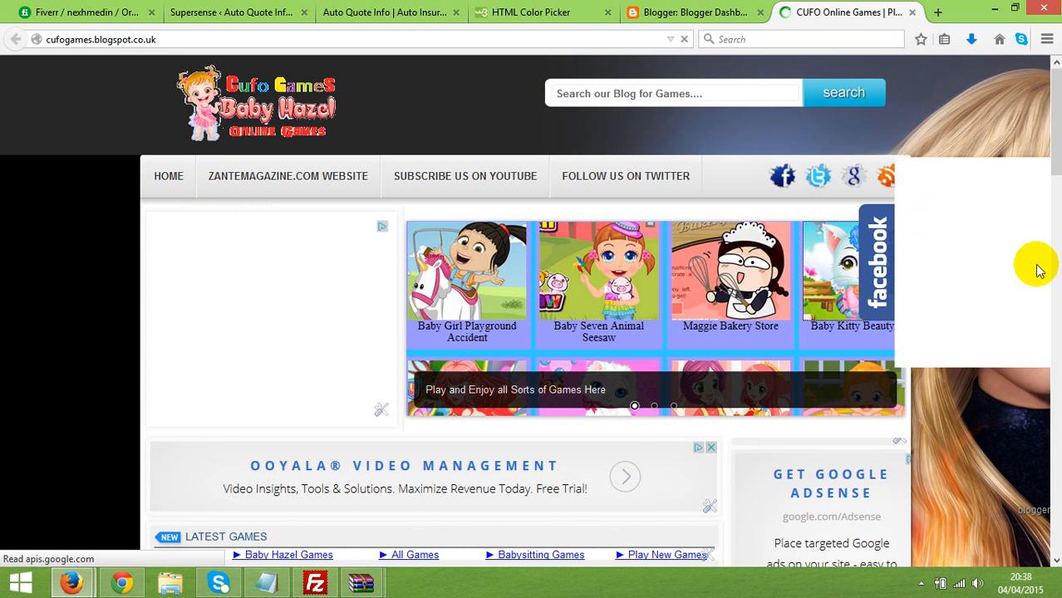
{"action": "left_click", "coordinate": [912, 11]}
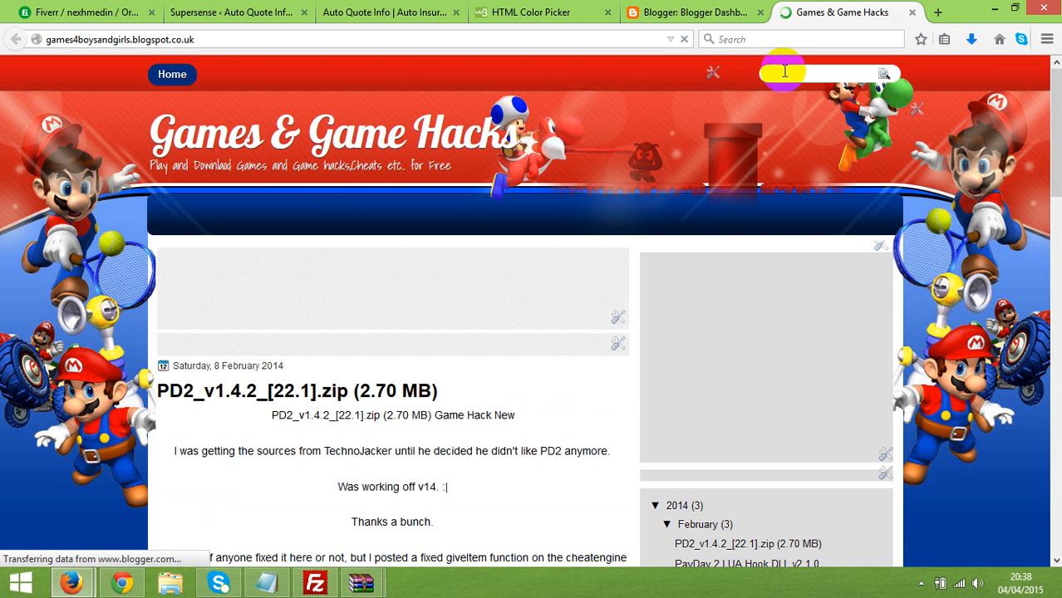
{"action": "left_click", "coordinate": [911, 12]}
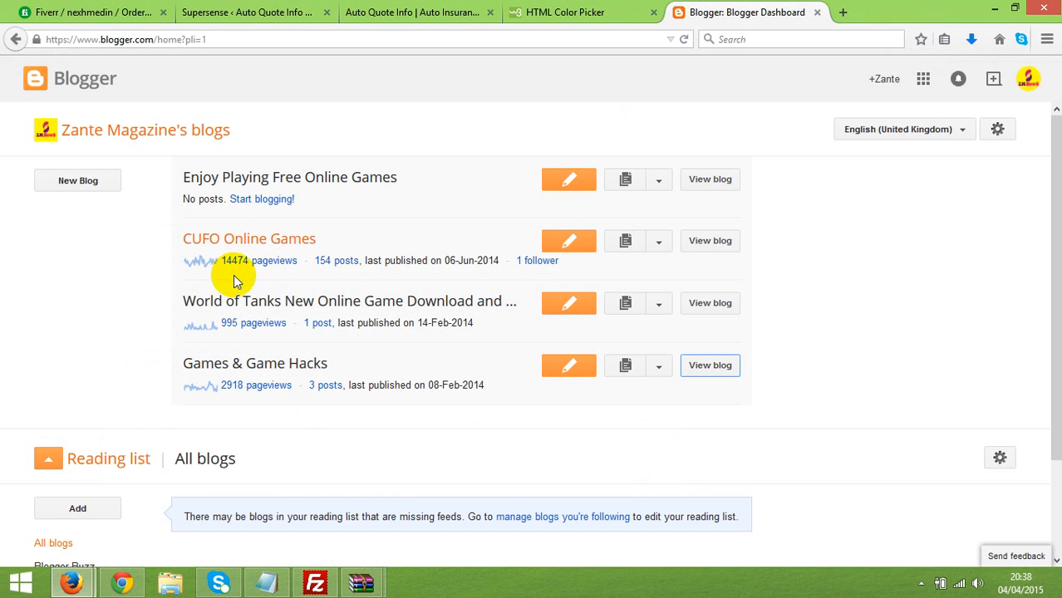
Start a new blog titled "test blog" and try the address tesblog101.blogspot.com.
{"action": "left_click", "coordinate": [65, 182]}
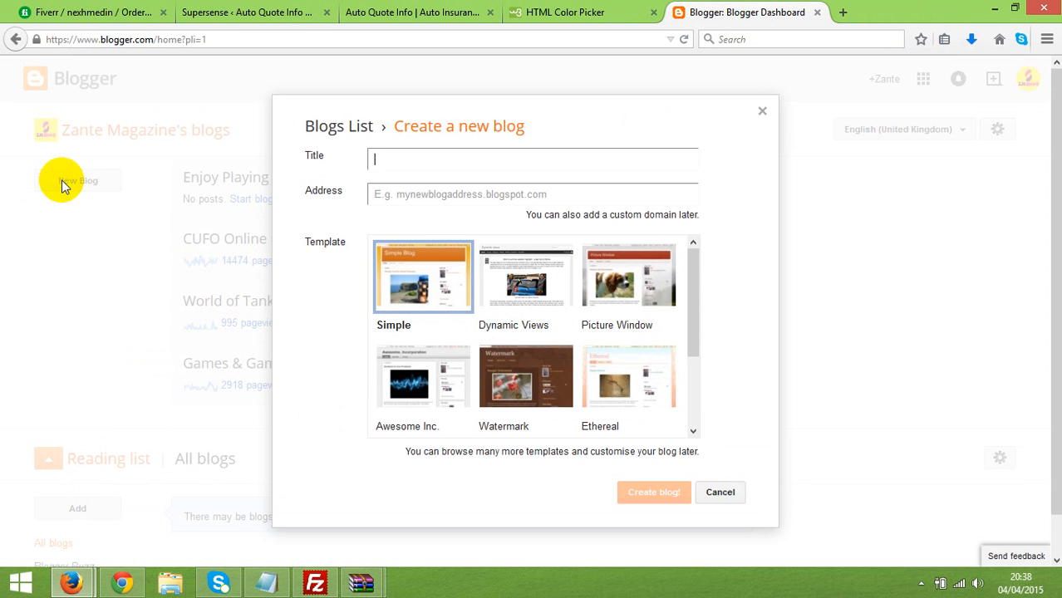
{"action": "left_click", "coordinate": [424, 199]}
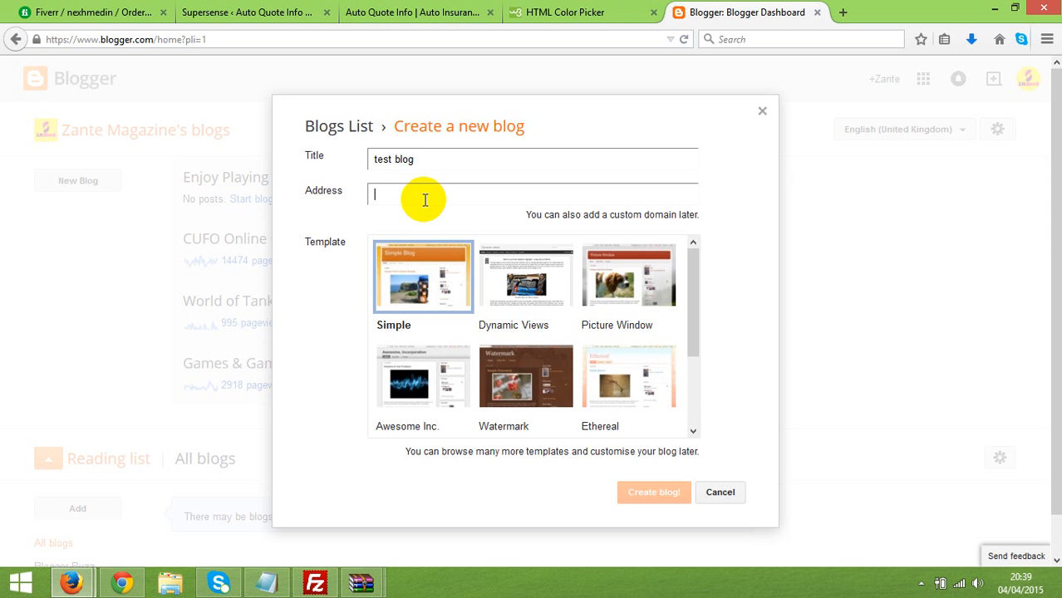
{"action": "type", "text": "tes"}
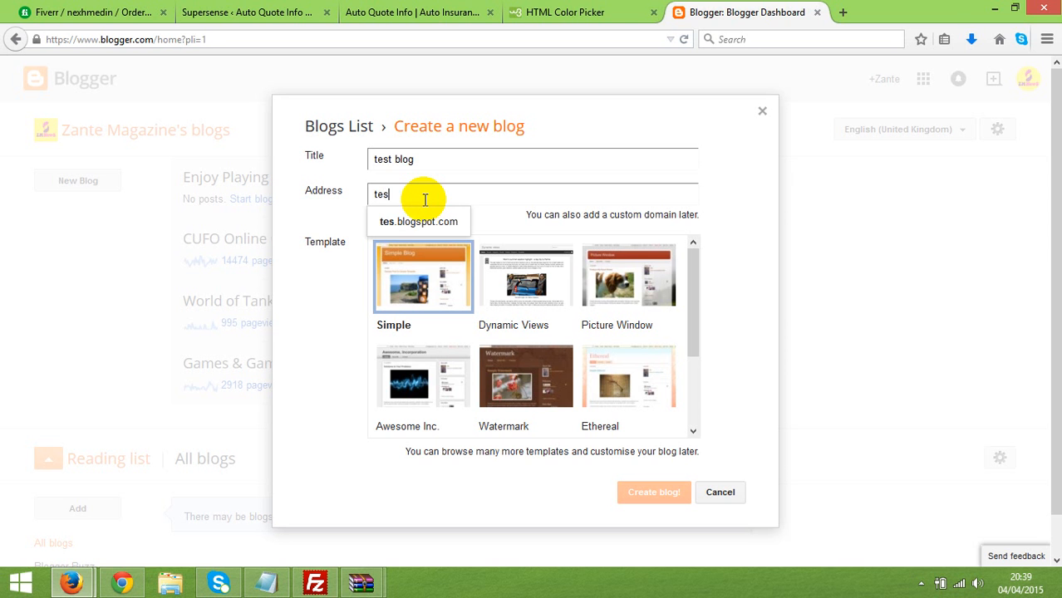
{"action": "type", "text": "blog101"}
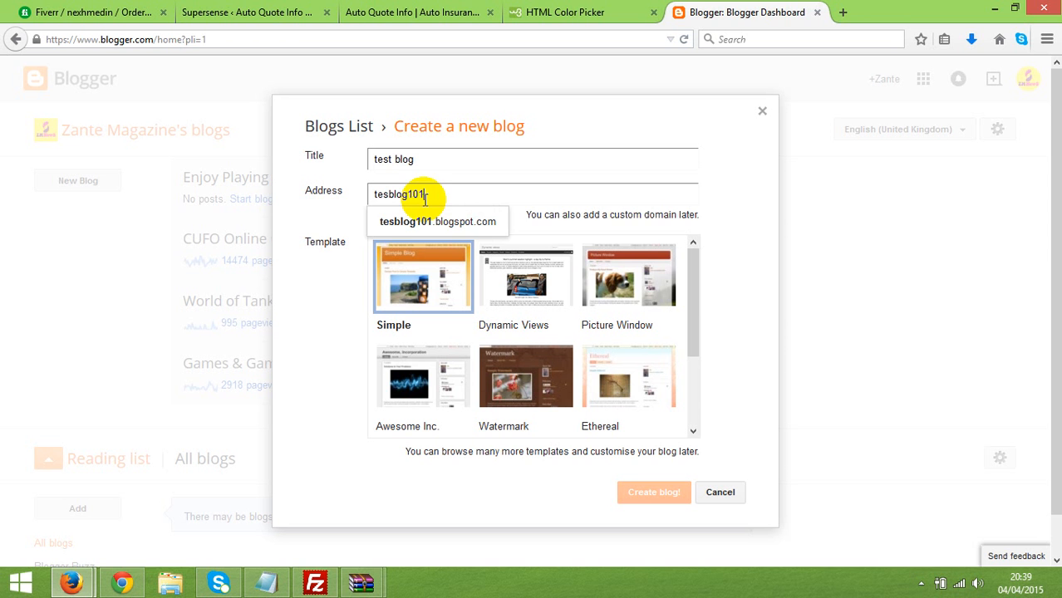
{"action": "left_click", "coordinate": [748, 204]}
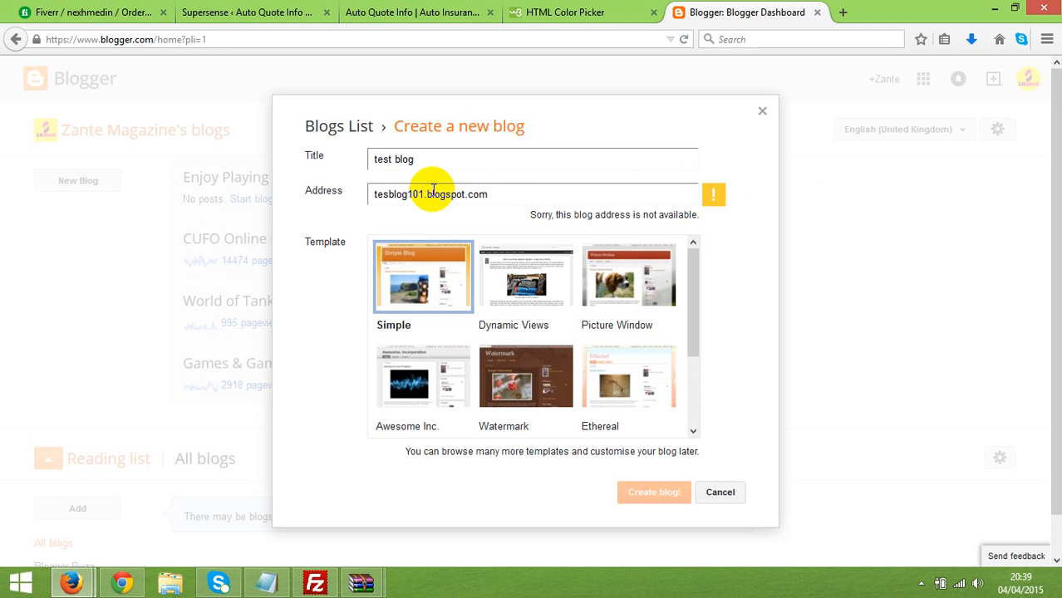
Change the blog address to tesblog100.blogspot.com and create the blog with the Simple template.
{"action": "key", "text": "BackSpace"}
{"action": "key", "text": "BackSpace"}
{"action": "key", "text": "BackSpace"}
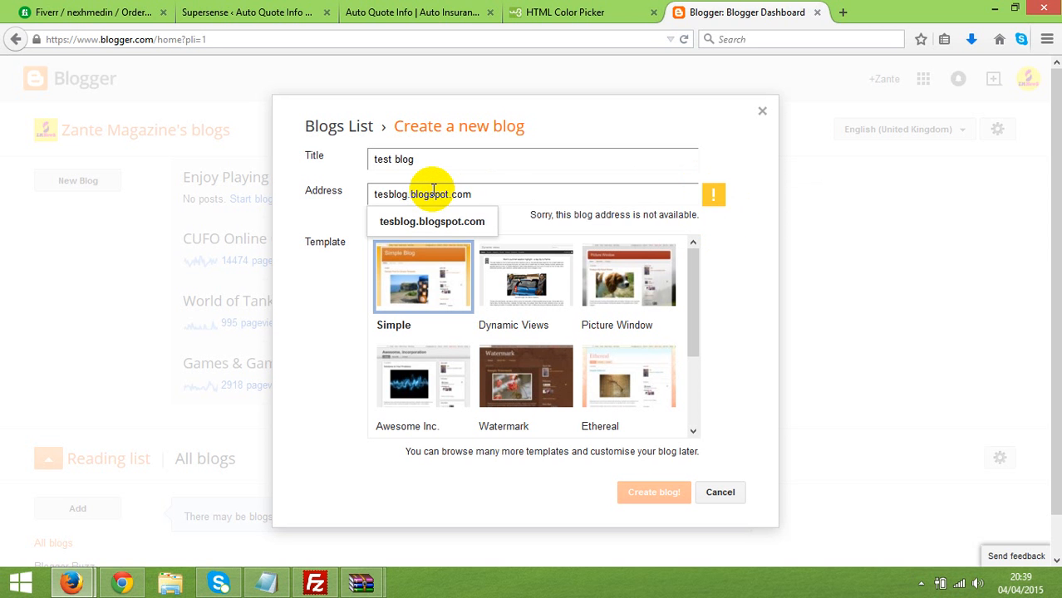
{"action": "type", "text": "100"}
{"action": "left_click", "coordinate": [737, 224]}
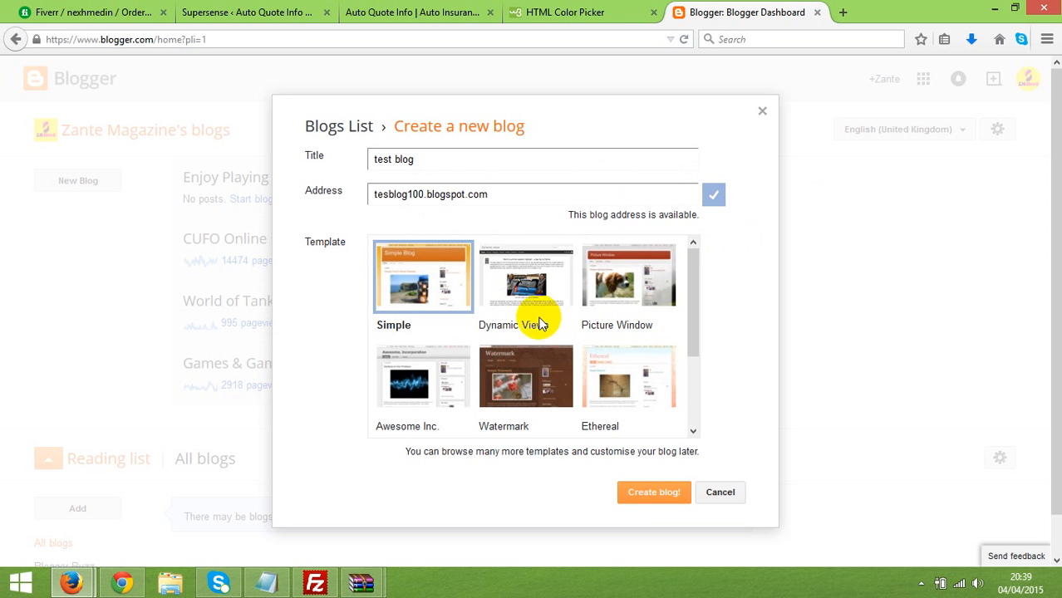
{"action": "left_click", "coordinate": [645, 493]}
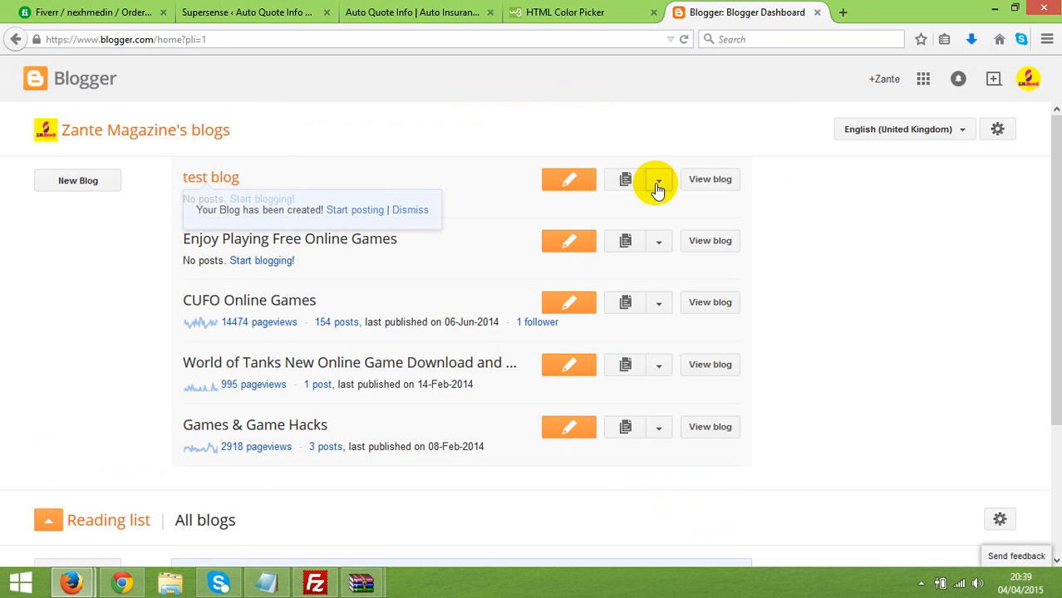
Open the Layout page of the test blog.
{"action": "left_click", "coordinate": [659, 186]}
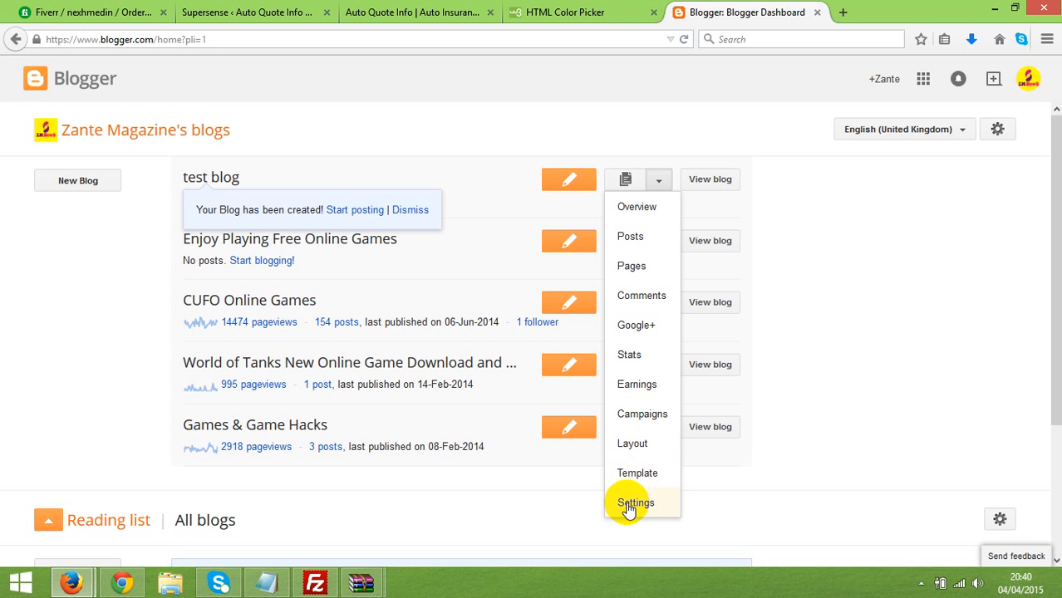
{"action": "left_click", "coordinate": [629, 445]}
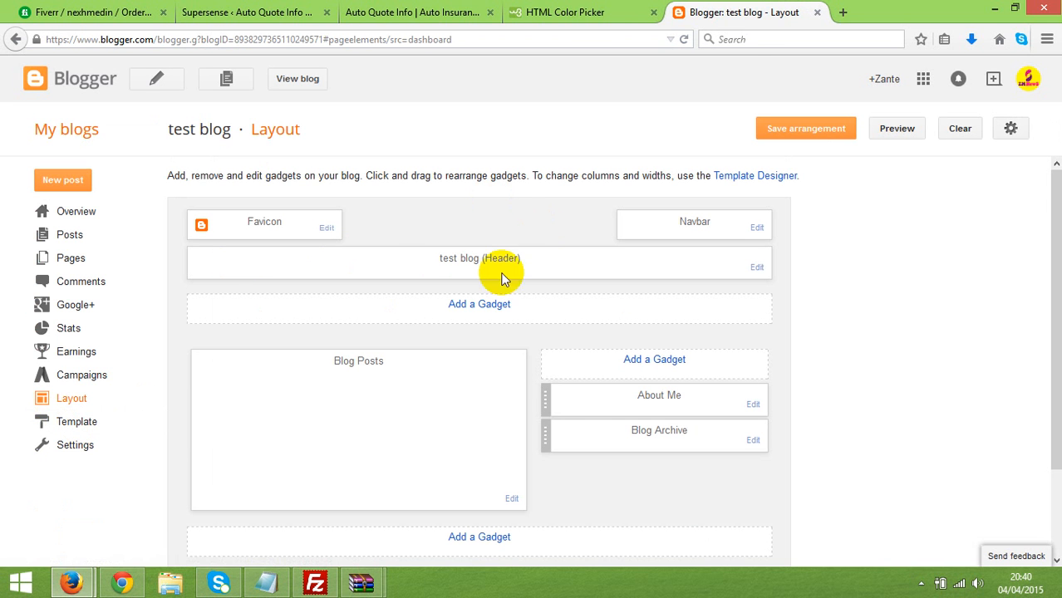
Try adding an HTML/JavaScript gadget with the pasted content FF0000 to the sidebar, and discard it without saving.
{"action": "left_click", "coordinate": [646, 363]}
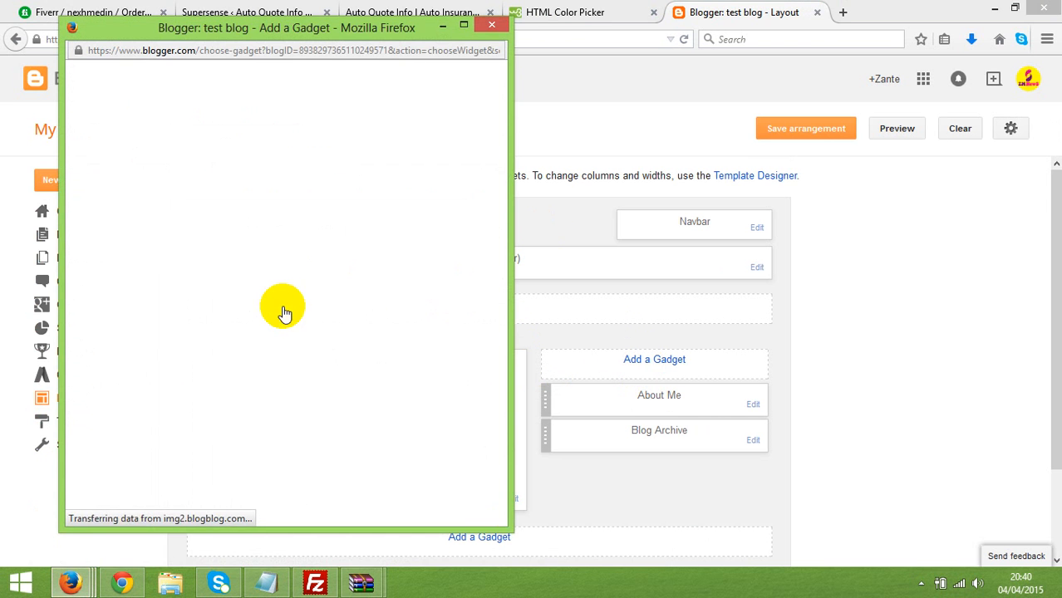
{"action": "scroll", "coordinate": [241, 262], "scroll_direction": "down", "scroll_amount": 5}
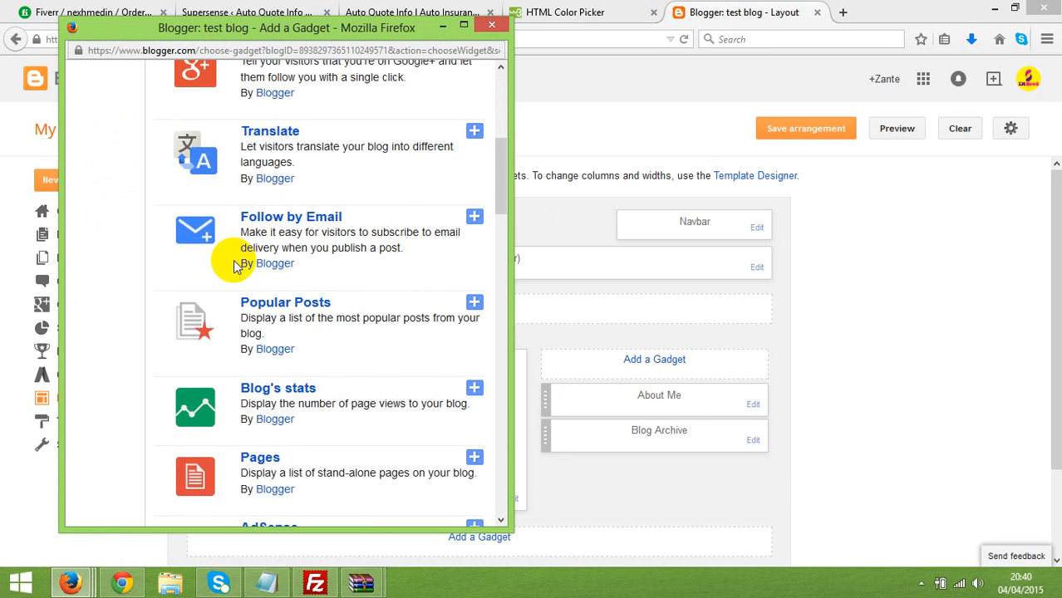
{"action": "scroll", "coordinate": [235, 265], "scroll_direction": "down", "scroll_amount": 5}
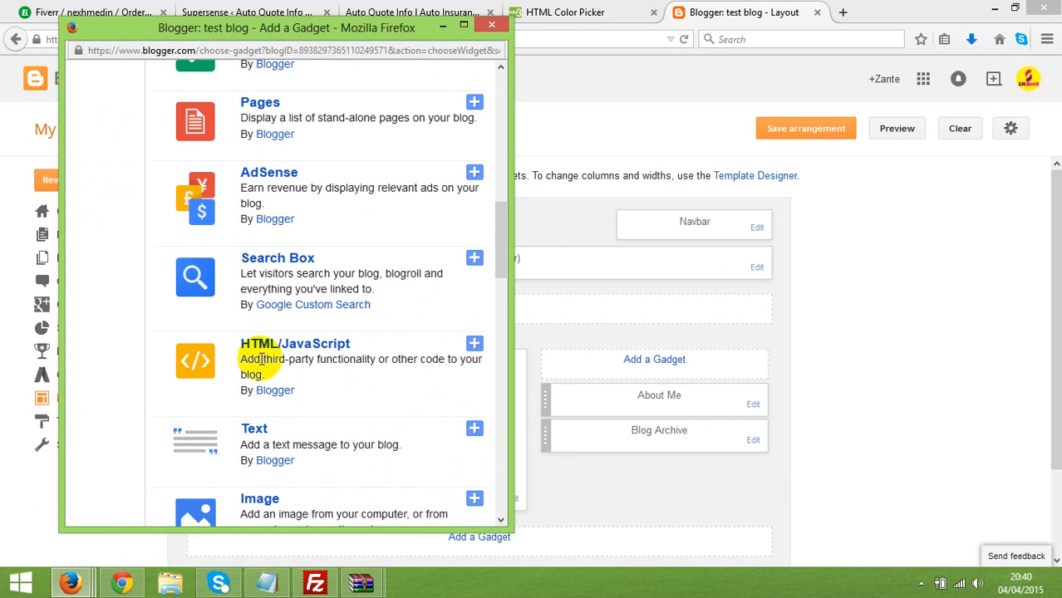
{"action": "left_click", "coordinate": [260, 347]}
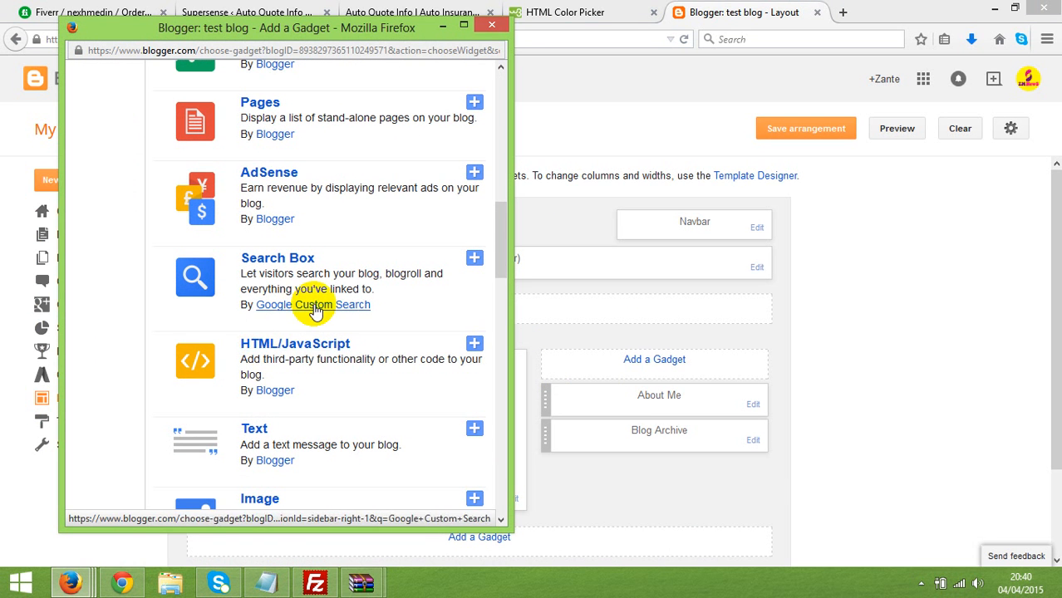
{"action": "left_click", "coordinate": [129, 270]}
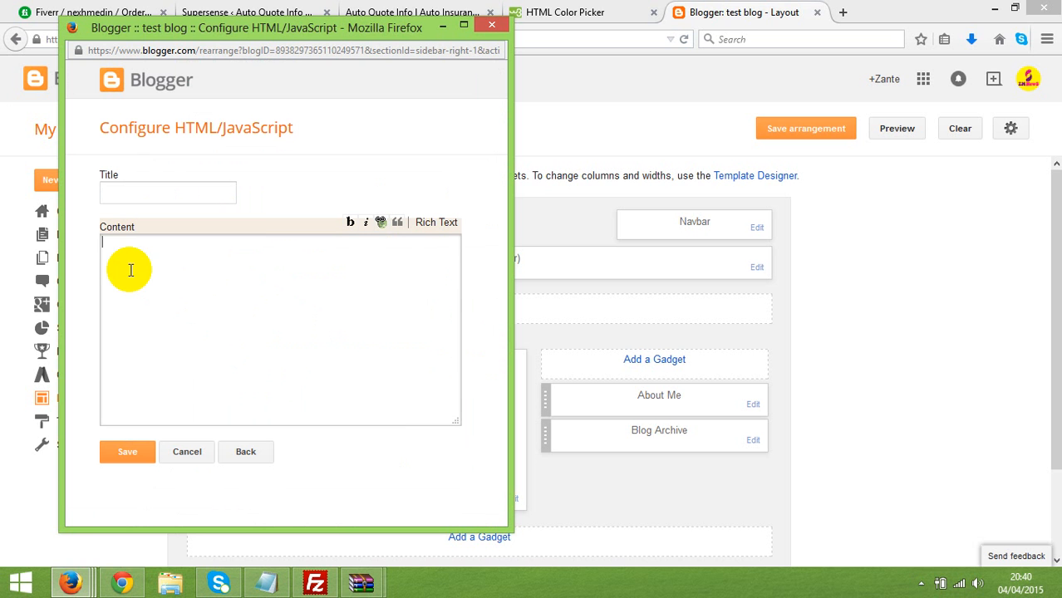
{"action": "right_click", "coordinate": [129, 270]}
{"action": "left_click", "coordinate": [170, 336]}
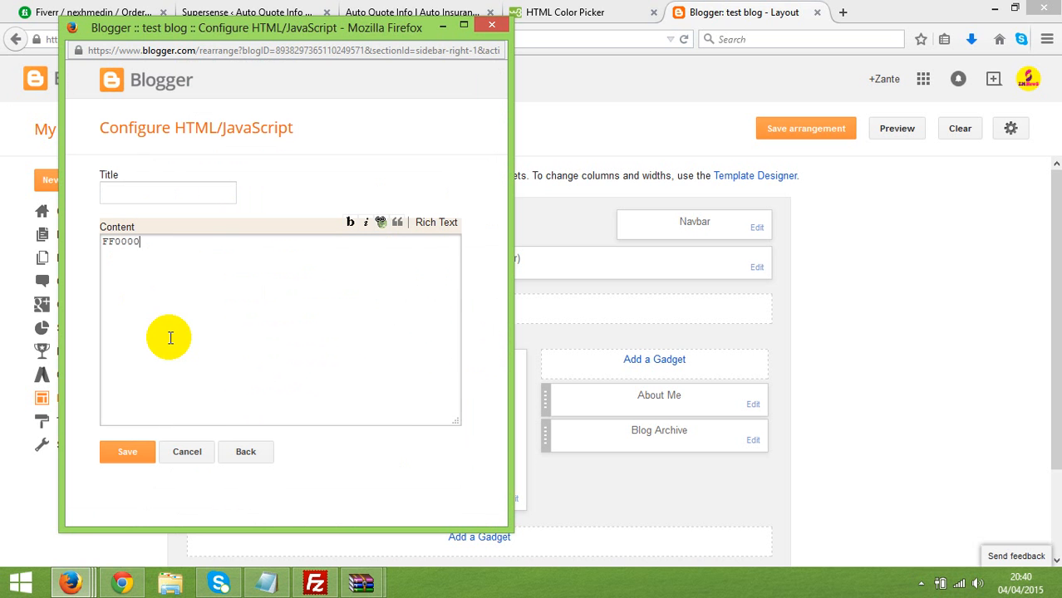
{"action": "left_click", "coordinate": [190, 456]}
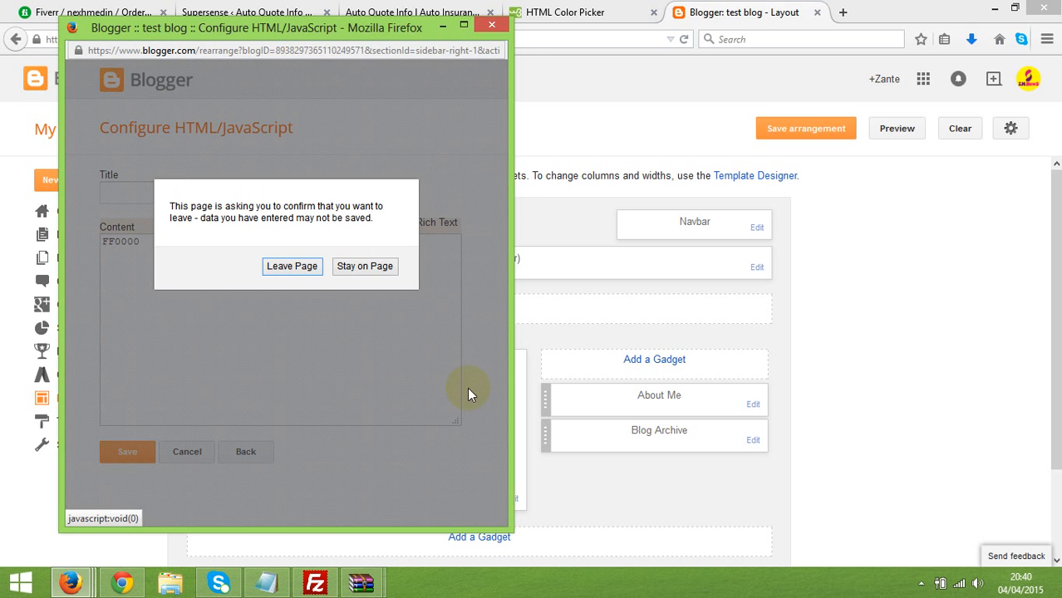
{"action": "left_click", "coordinate": [278, 266]}
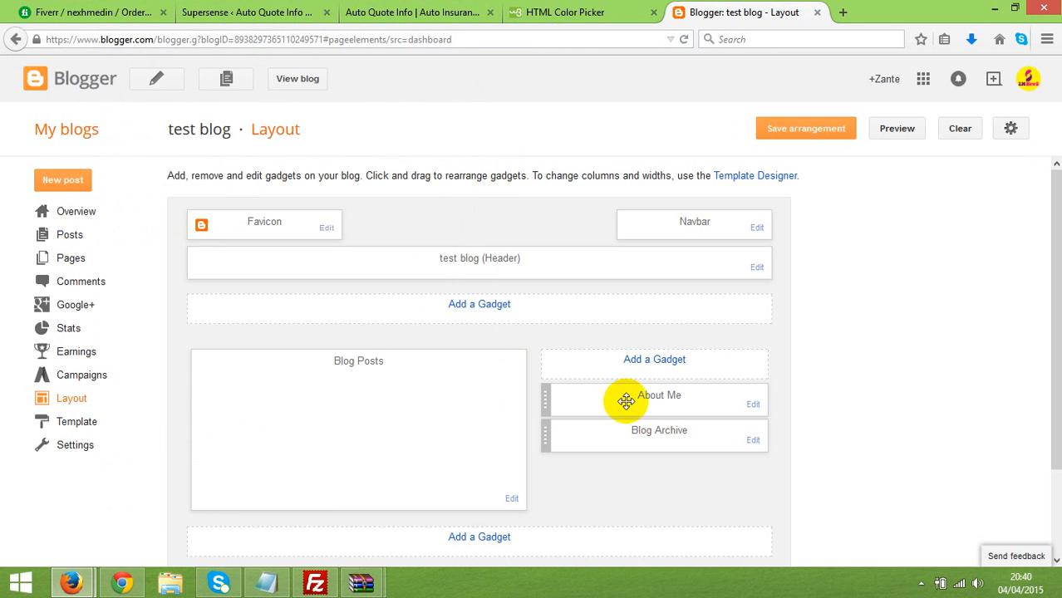
Try moving the About Me gadget within the sidebar and drop it back in its place.
{"action": "mouse_move", "coordinate": [626, 402]}
{"action": "left_mouse_down"}
{"action": "mouse_move", "coordinate": [526, 374]}
{"action": "mouse_move", "coordinate": [351, 375]}
{"action": "mouse_move", "coordinate": [330, 516]}
{"action": "mouse_move", "coordinate": [417, 306]}
{"action": "mouse_move", "coordinate": [427, 319]}
{"action": "mouse_move", "coordinate": [624, 392]}
{"action": "left_mouse_up"}
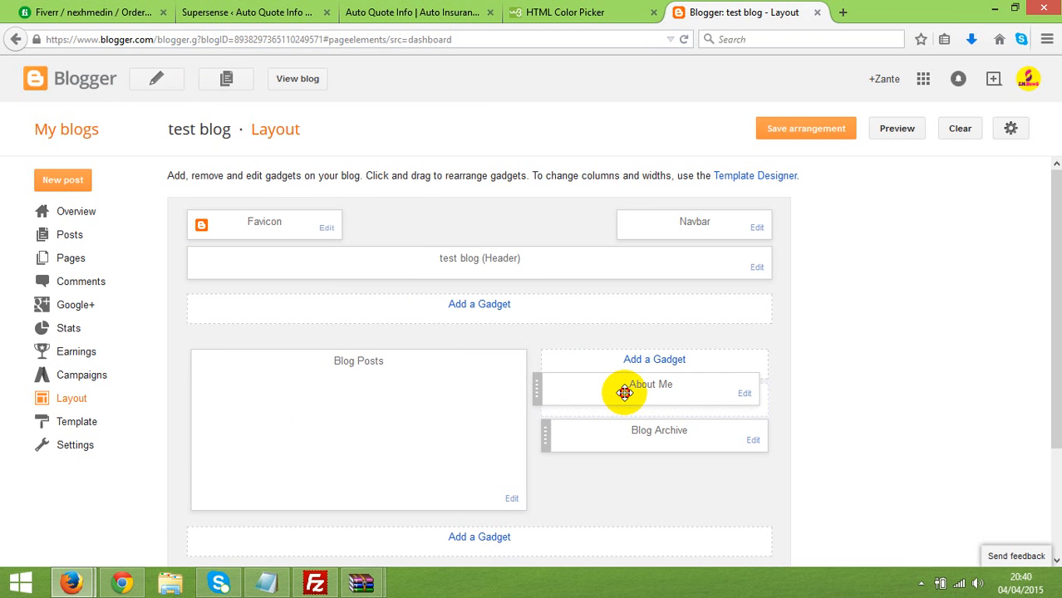
{"action": "left_click_drag", "start_coordinate": [623, 393], "coordinate": [623, 393]}
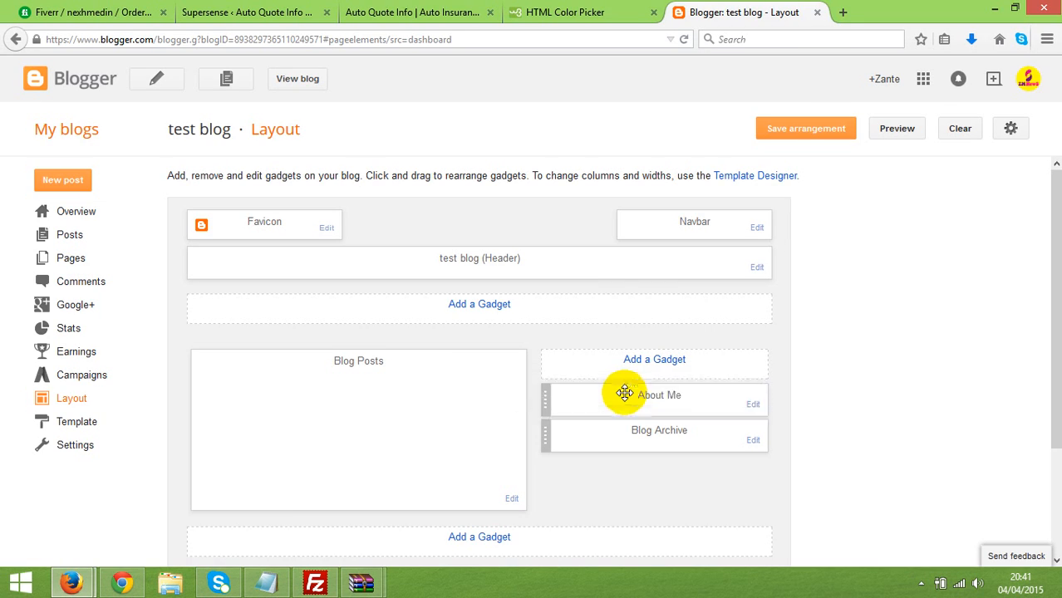
Open Google in a new browser tab and search for "blogger templates".
{"action": "left_click", "coordinate": [843, 12]}
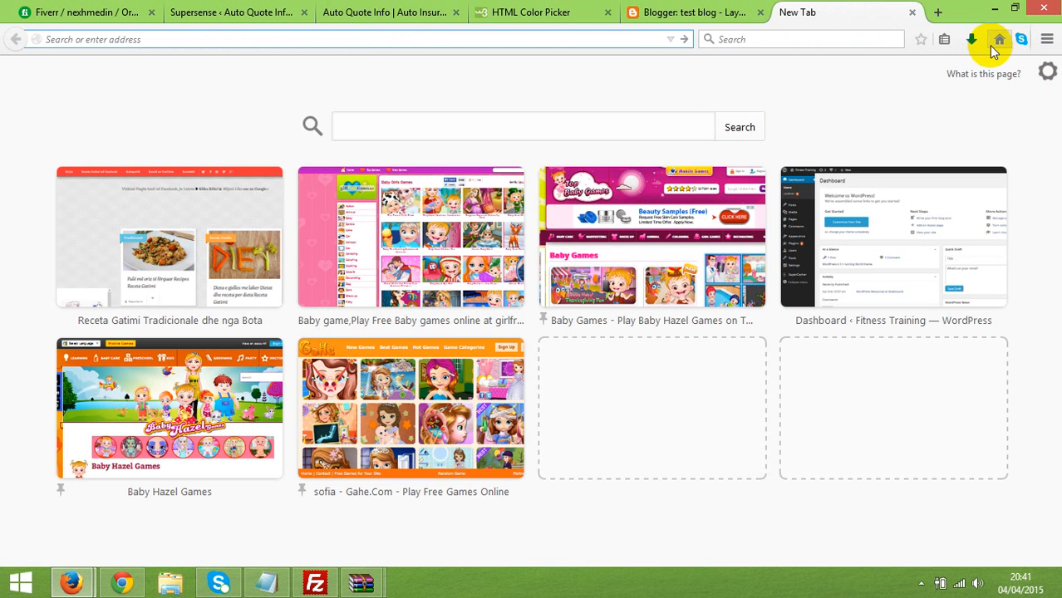
{"action": "left_click", "coordinate": [999, 39]}
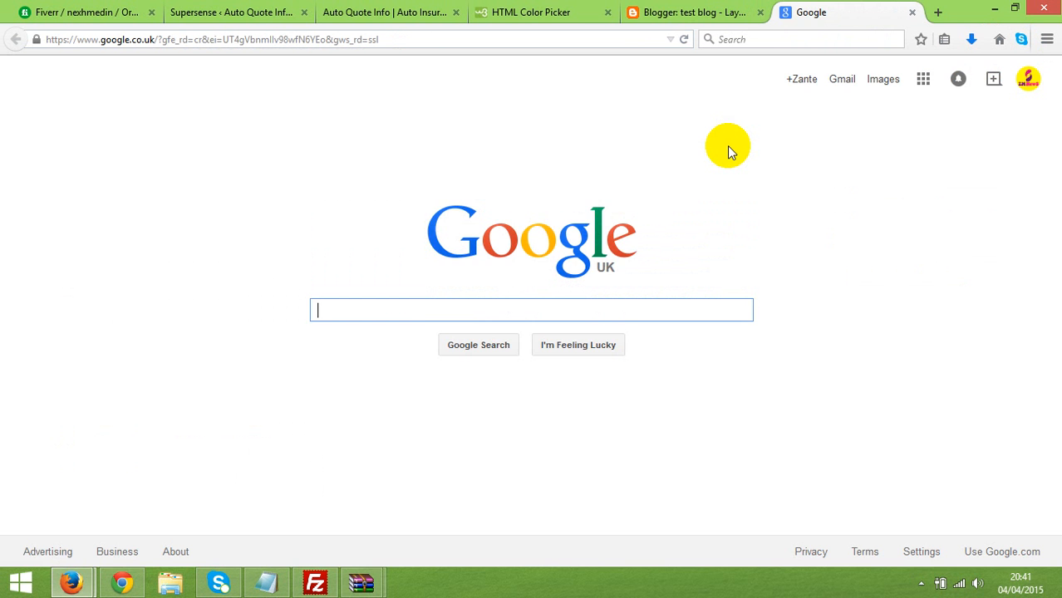
{"action": "type", "text": "bloger "}
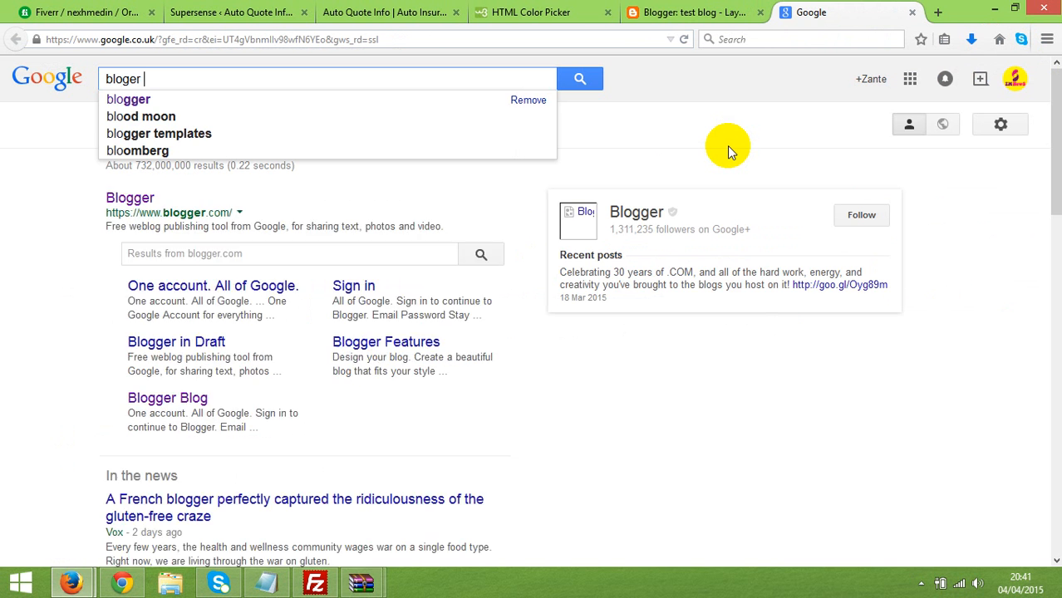
{"action": "type", "text": "templates"}
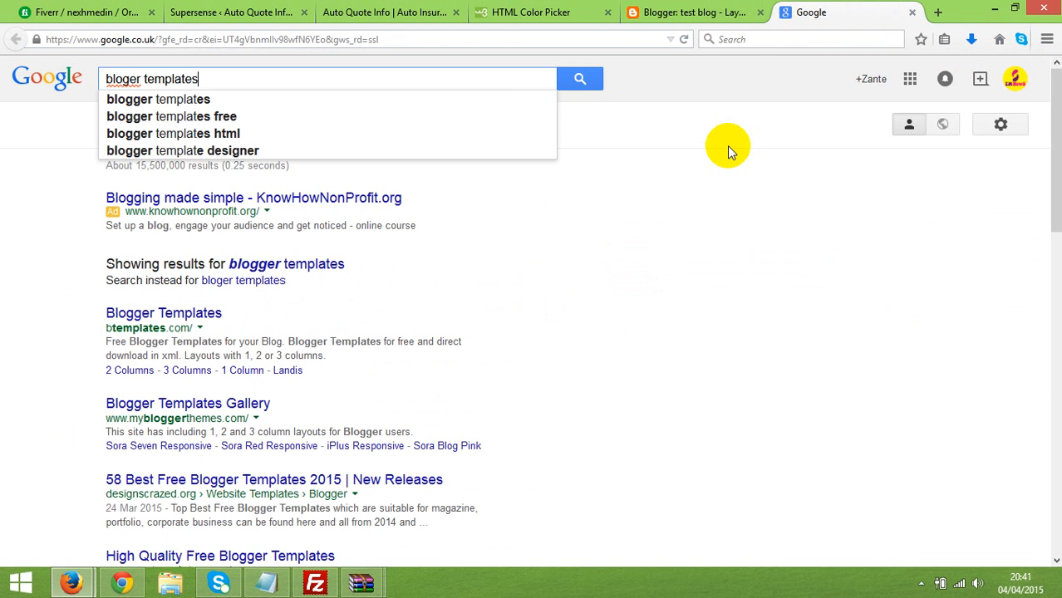
{"action": "key", "text": "Return"}
{"action": "left_click", "coordinate": [249, 203]}
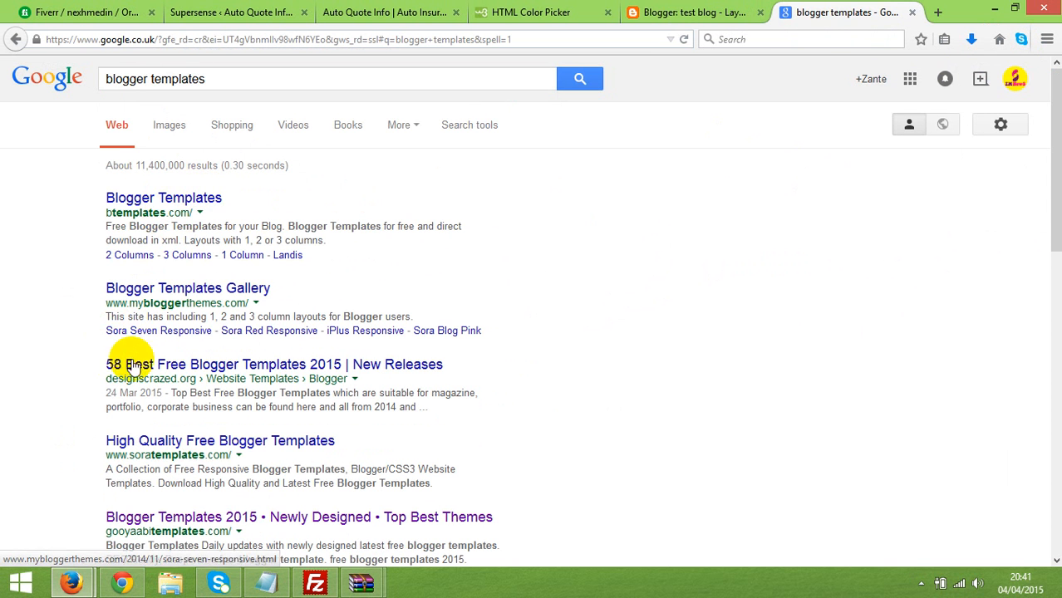
Open the btemplates.com result and choose the Landis template for download.
{"action": "left_click", "coordinate": [143, 198]}
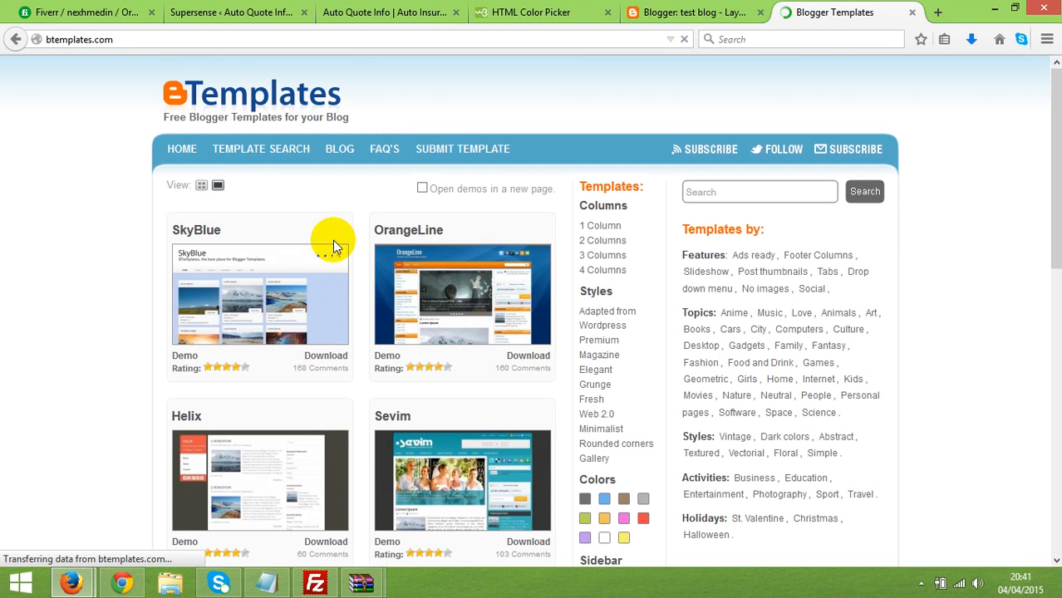
{"action": "scroll", "coordinate": [63, 299], "scroll_direction": "down", "scroll_amount": 6}
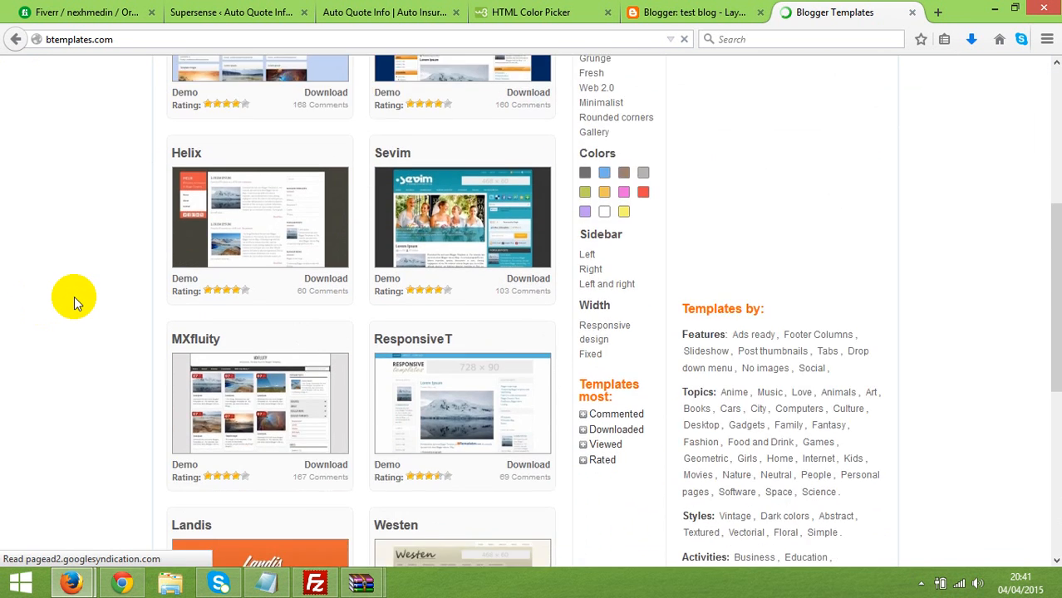
{"action": "scroll", "coordinate": [74, 295], "scroll_direction": "down", "scroll_amount": 3}
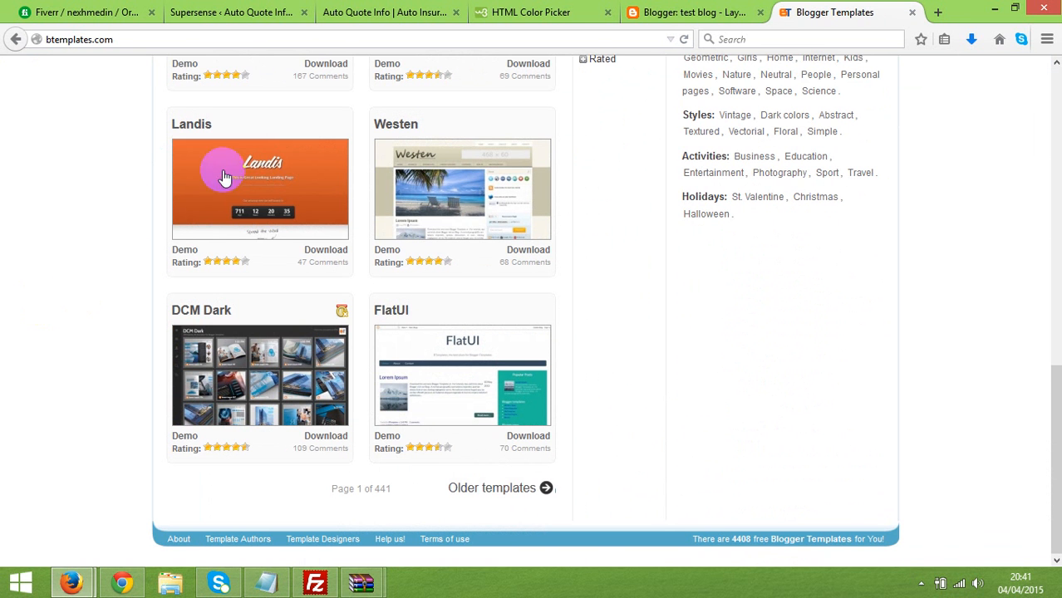
{"action": "left_click", "coordinate": [311, 252]}
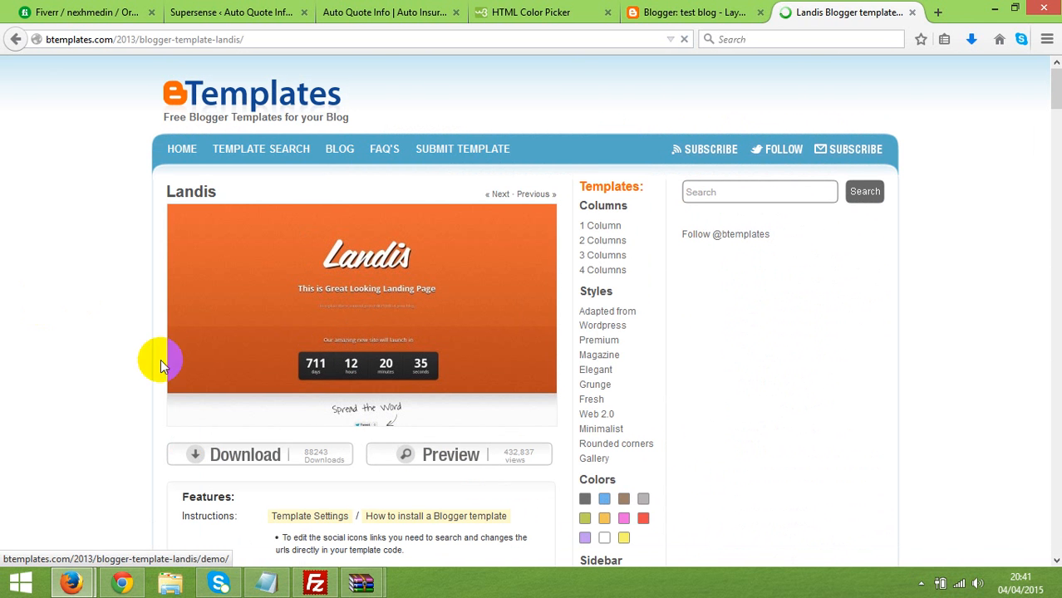
Download Landis.zip and save it to the Desktop.
{"action": "left_click", "coordinate": [243, 457]}
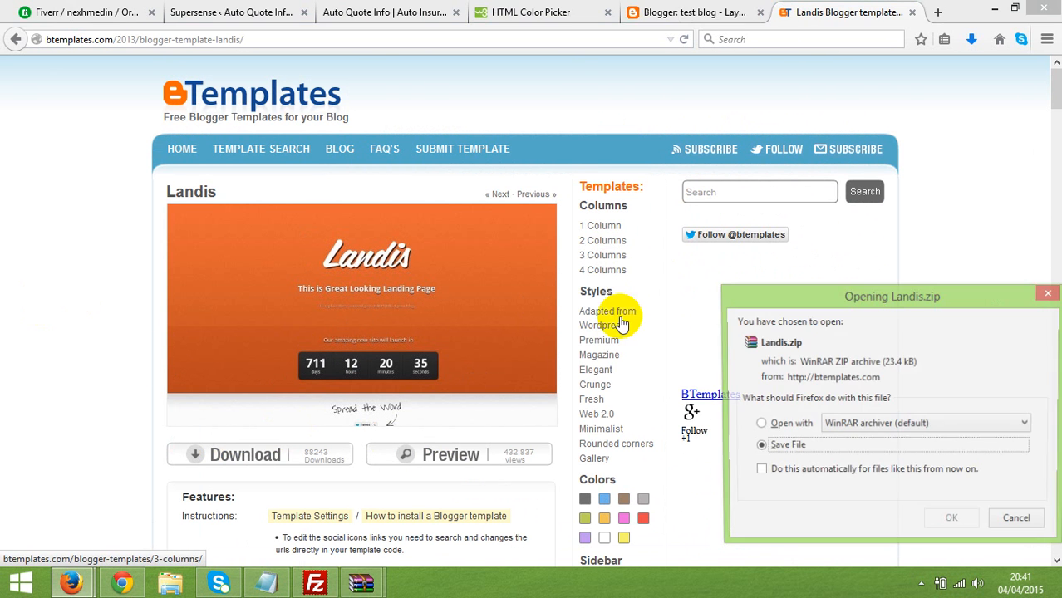
{"action": "left_click", "coordinate": [942, 523]}
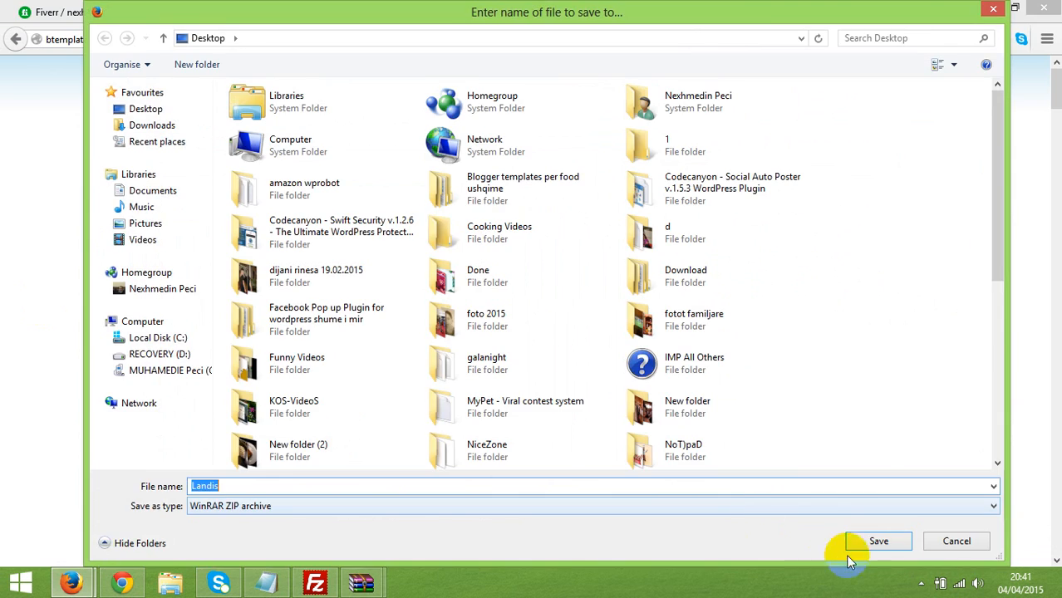
{"action": "left_click", "coordinate": [868, 548]}
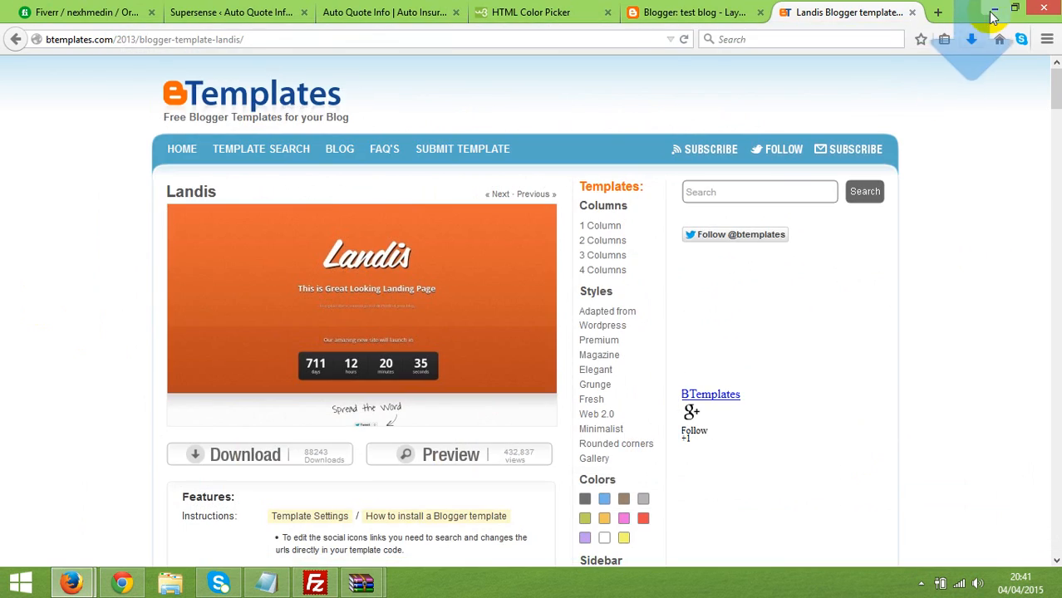
Minimize the browser and close the leftover pop-up page and the PSD.zip archive window to reach the desktop.
{"action": "left_click", "coordinate": [992, 11]}
{"action": "left_click", "coordinate": [827, 123]}
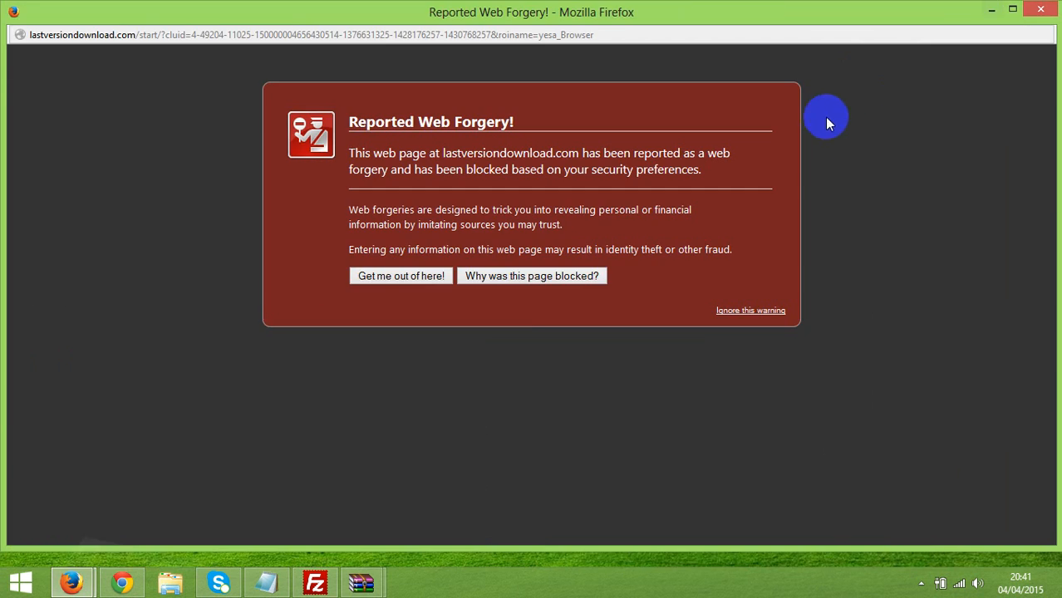
{"action": "left_click", "coordinate": [1040, 9]}
{"action": "left_click", "coordinate": [548, 48]}
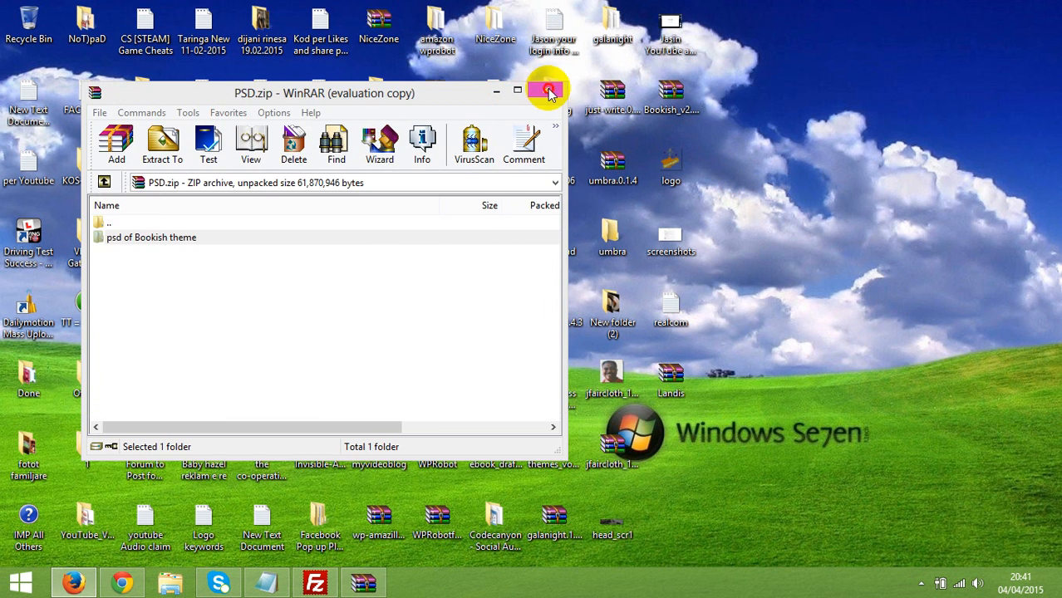
{"action": "left_click", "coordinate": [548, 92]}
Switch to FileZilla, disconnect it from the FTP server and minimize its window.
{"action": "left_click", "coordinate": [314, 583]}
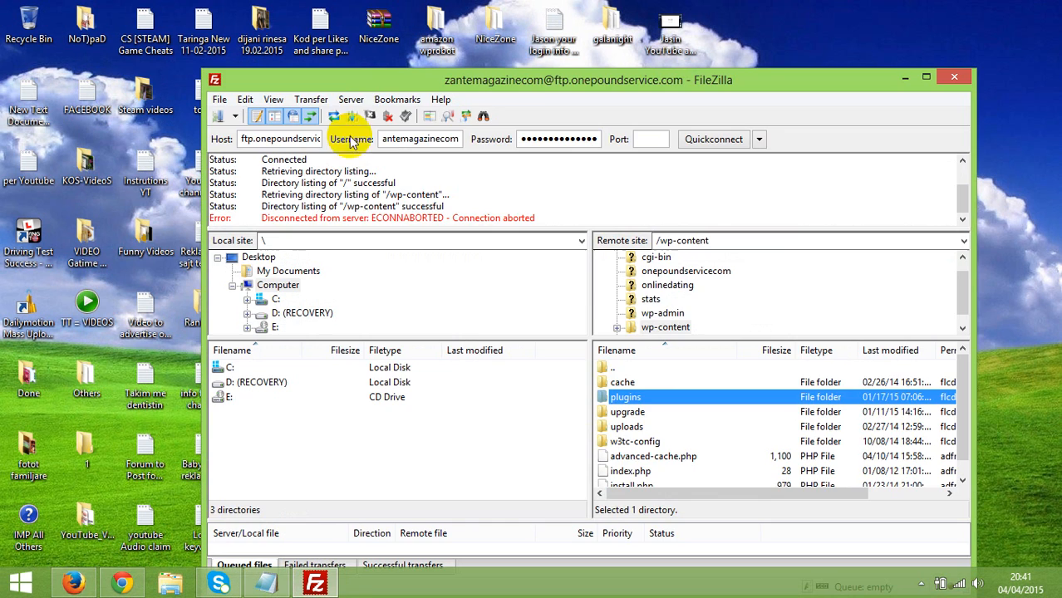
{"action": "left_click", "coordinate": [351, 99]}
{"action": "left_click", "coordinate": [378, 157]}
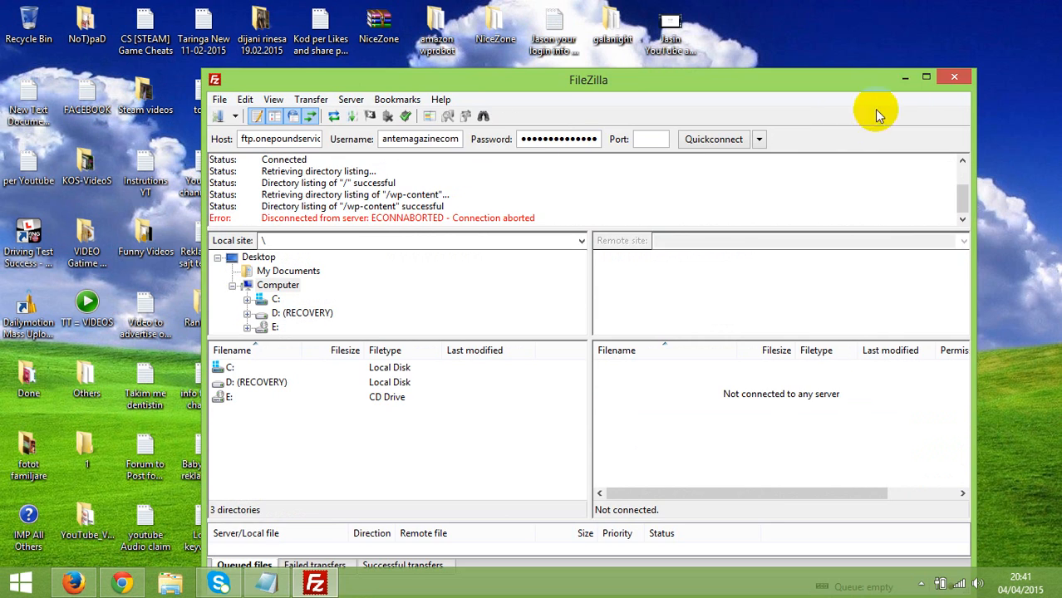
{"action": "left_click", "coordinate": [906, 78]}
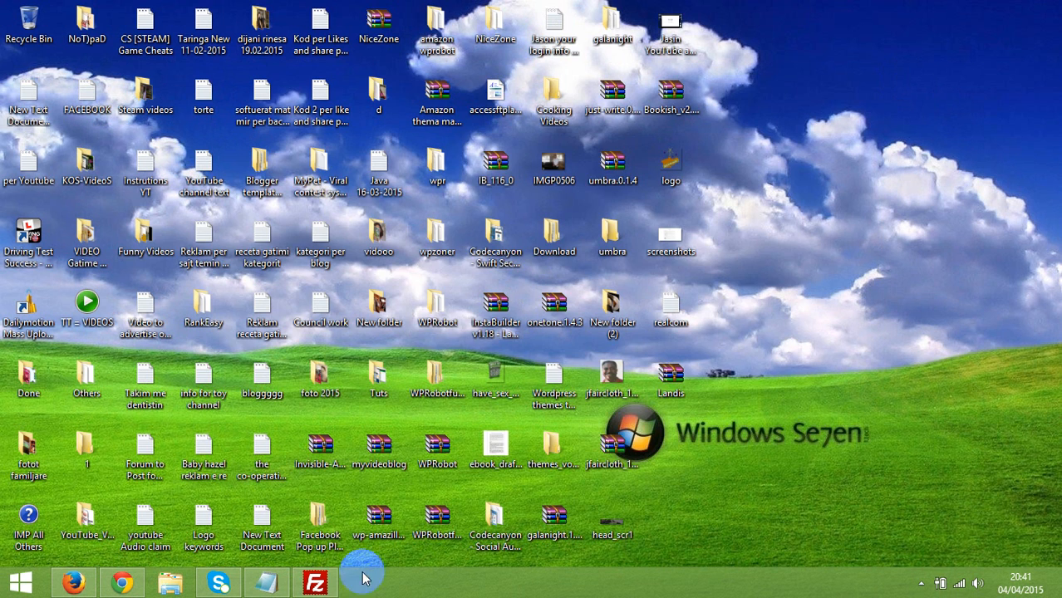
Open the Landis archive from the desktop in WinRAR and extract Landis.xml from its Landis folder to the desktop.
{"action": "double_click", "coordinate": [678, 378]}
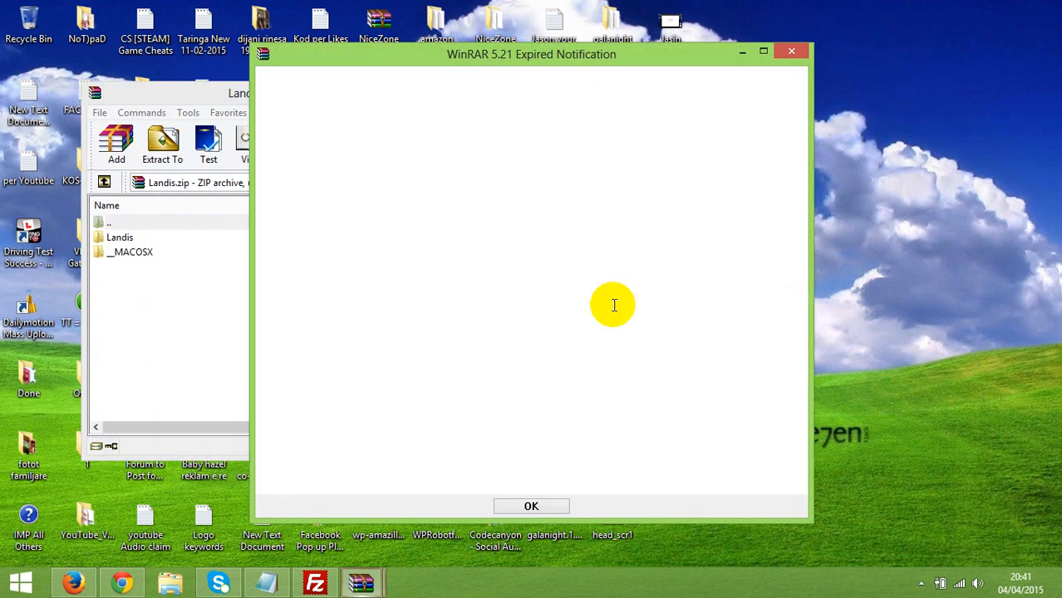
{"action": "left_click", "coordinate": [789, 54]}
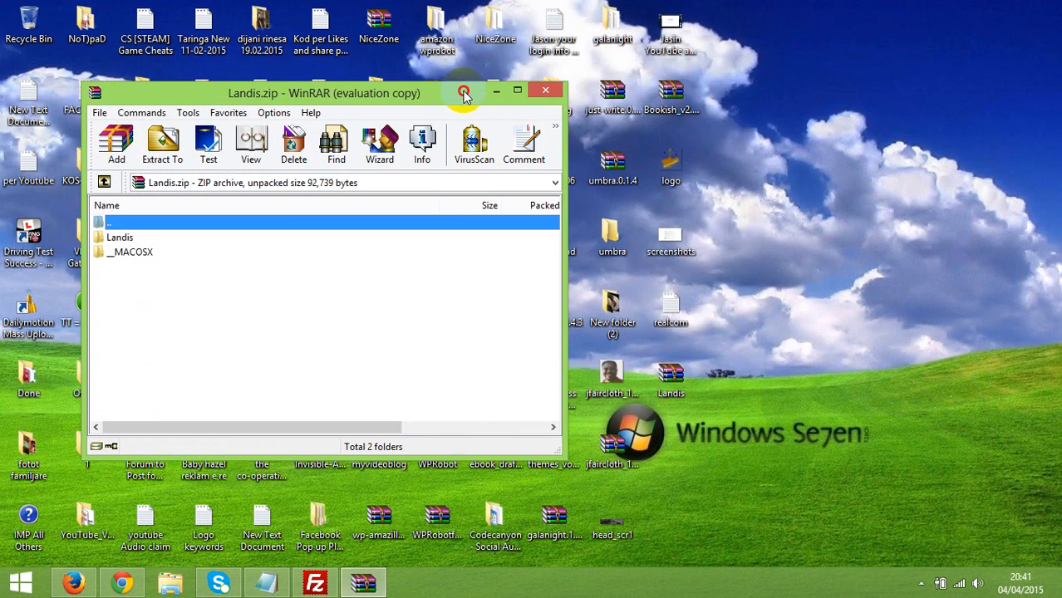
{"action": "left_click_drag", "start_coordinate": [467, 90], "coordinate": [856, 40]}
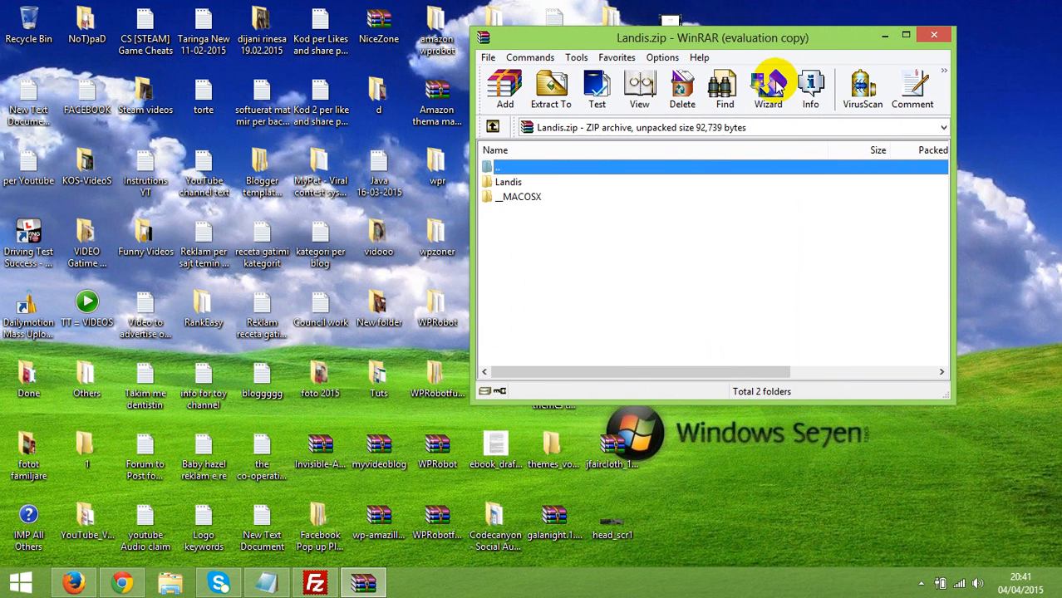
{"action": "left_click", "coordinate": [508, 182]}
{"action": "double_click", "coordinate": [509, 182]}
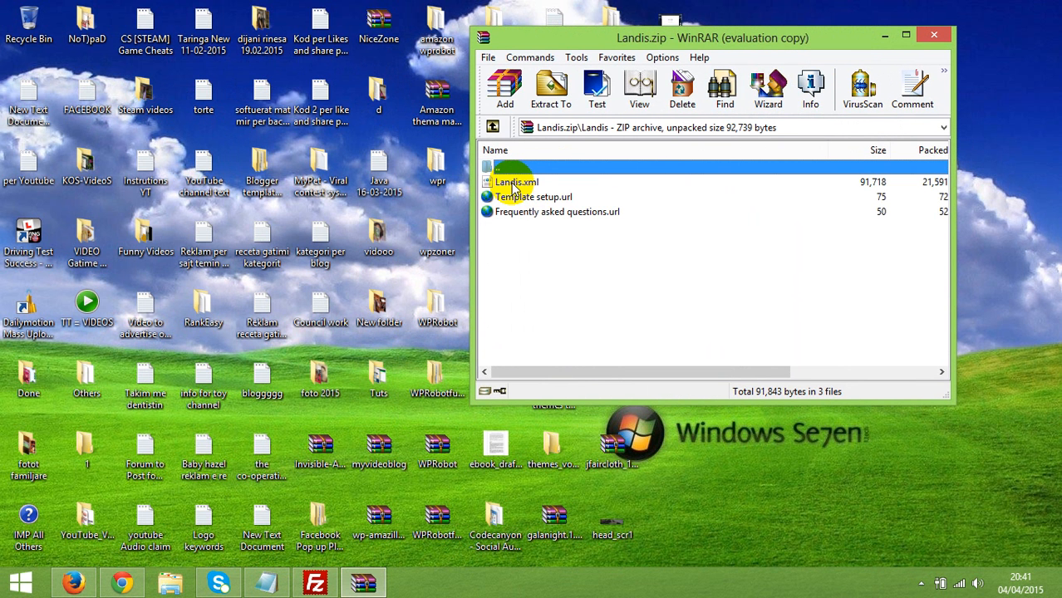
{"action": "left_click", "coordinate": [516, 183]}
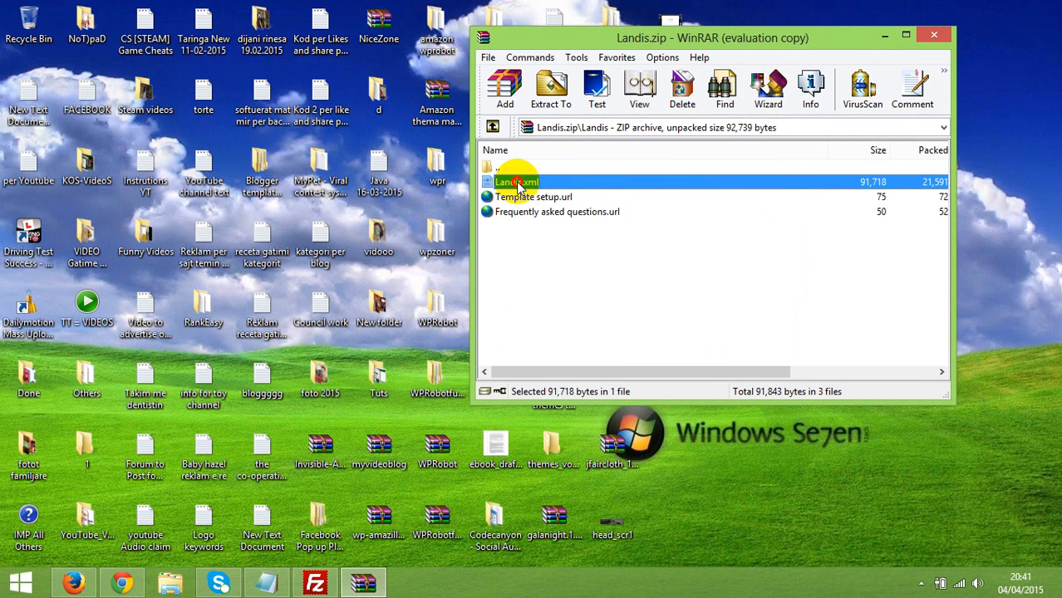
{"action": "left_click_drag", "start_coordinate": [517, 184], "coordinate": [706, 461]}
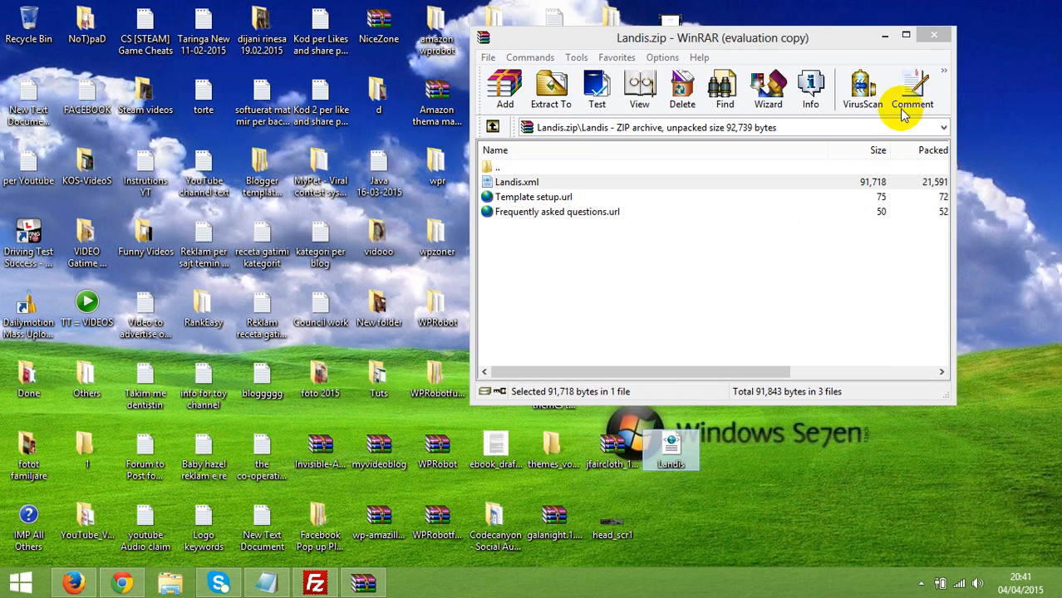
{"action": "left_click", "coordinate": [933, 35]}
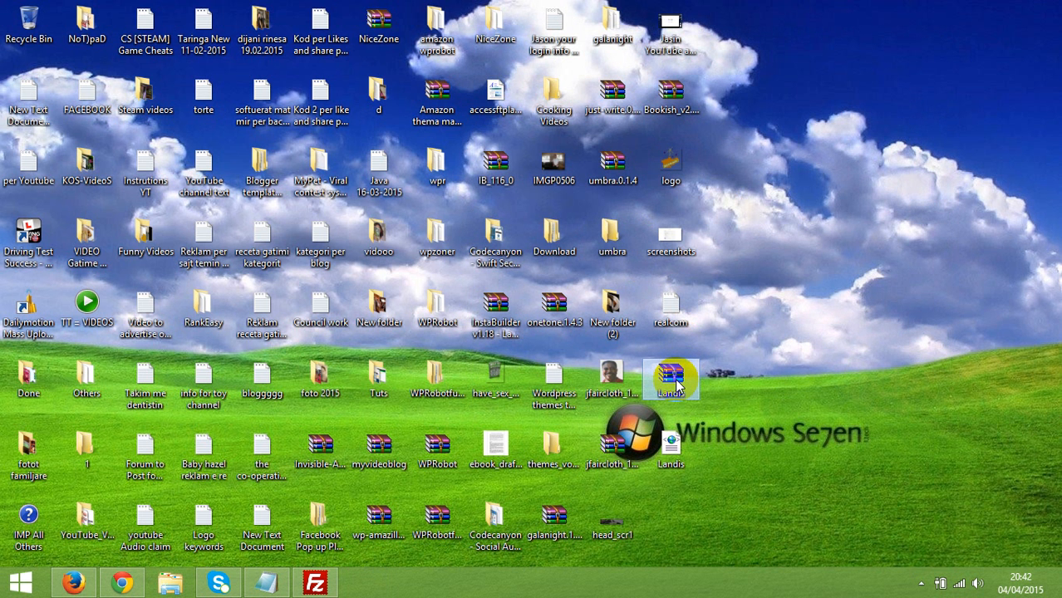
Delete the Landis archive from the desktop and open the extracted Landis XML file in Notepad.
{"action": "key", "text": "Delete"}
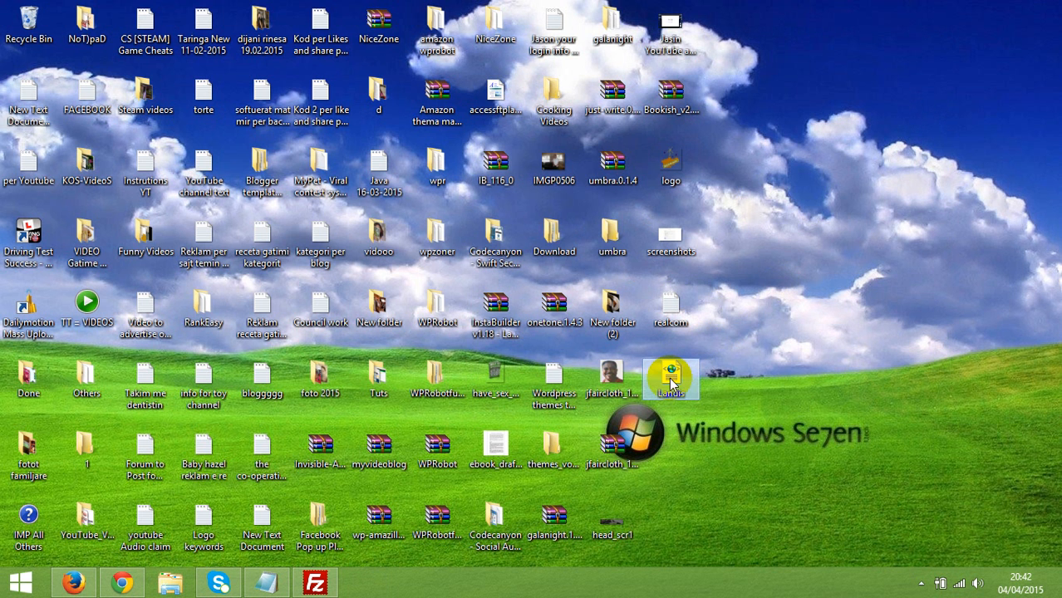
{"action": "right_click", "coordinate": [670, 380]}
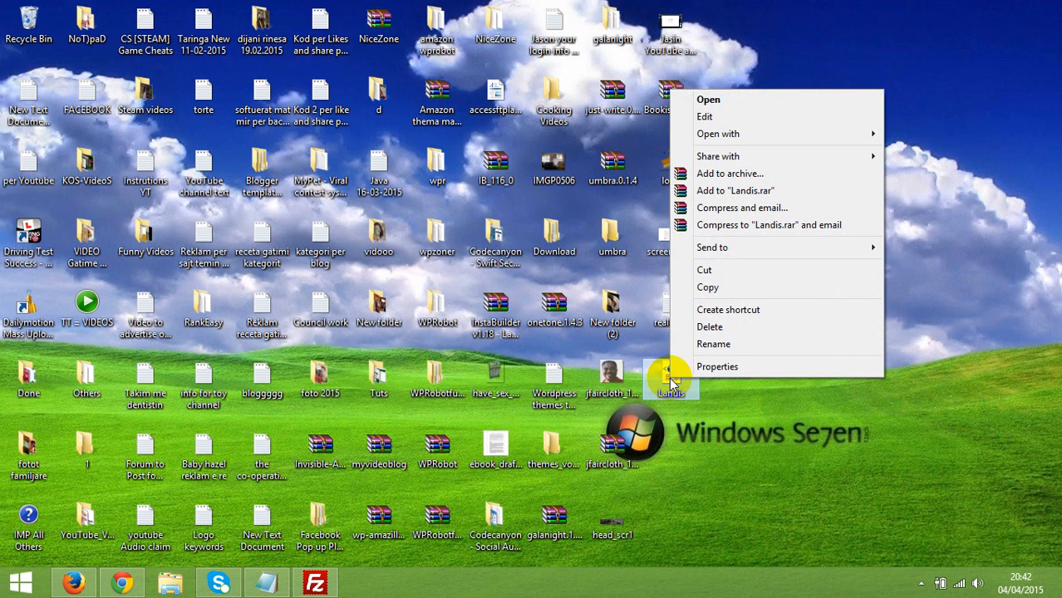
{"action": "mouse_move", "coordinate": [690, 135]}
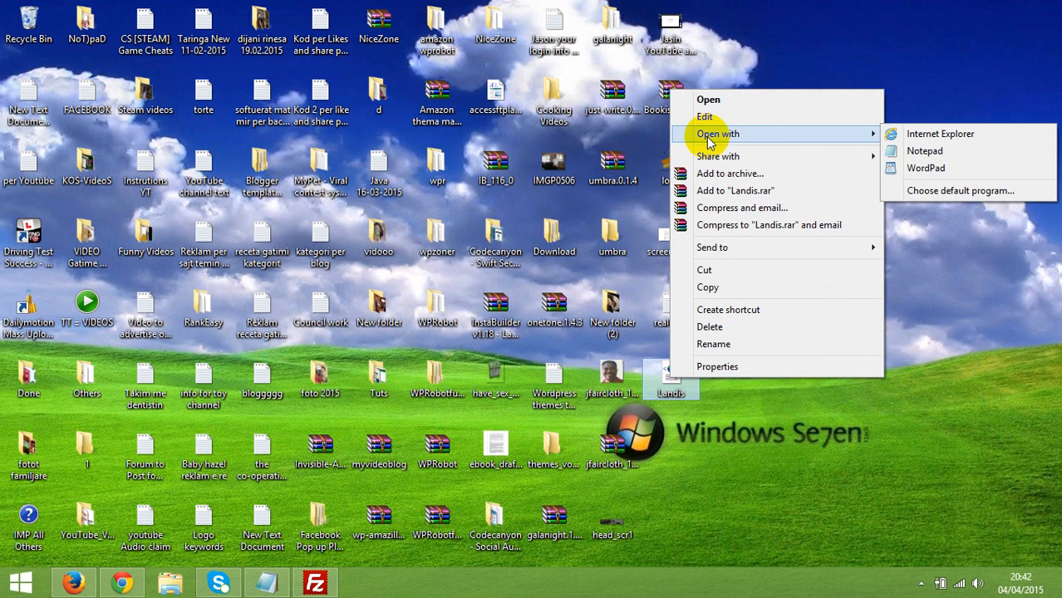
{"action": "left_click", "coordinate": [922, 151]}
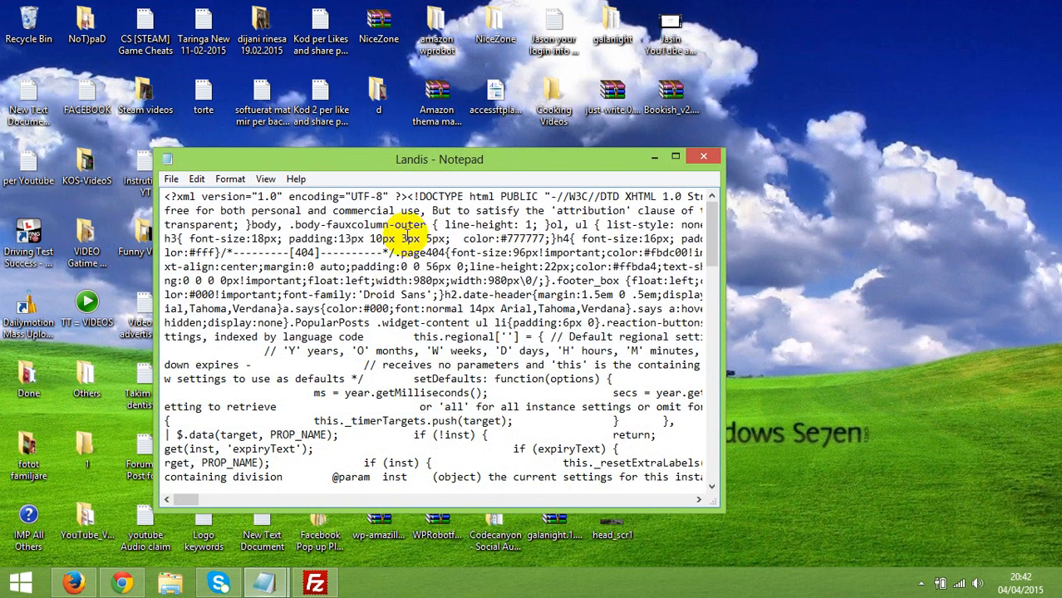
Select the entire template code in the Landis file and copy it.
{"action": "left_click_drag", "start_coordinate": [389, 224], "coordinate": [415, 336]}
{"action": "right_click", "coordinate": [424, 277]}
{"action": "left_click", "coordinate": [463, 378]}
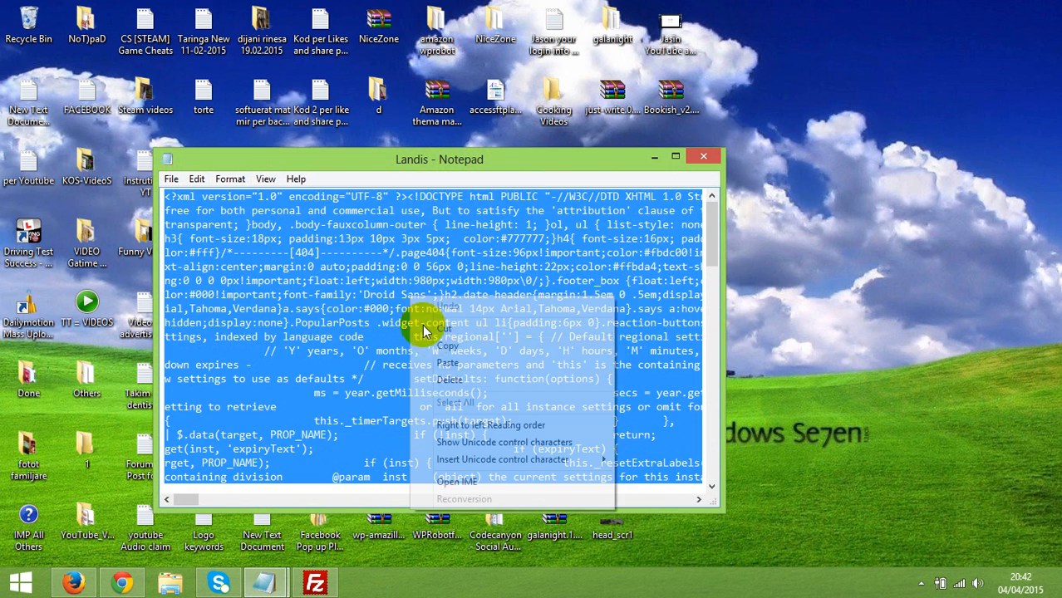
{"action": "right_click", "coordinate": [410, 296]}
{"action": "left_click", "coordinate": [445, 341]}
Switch back to Firefox and open the HTML editor for the test blog's template in Blogger.
{"action": "left_click", "coordinate": [74, 584]}
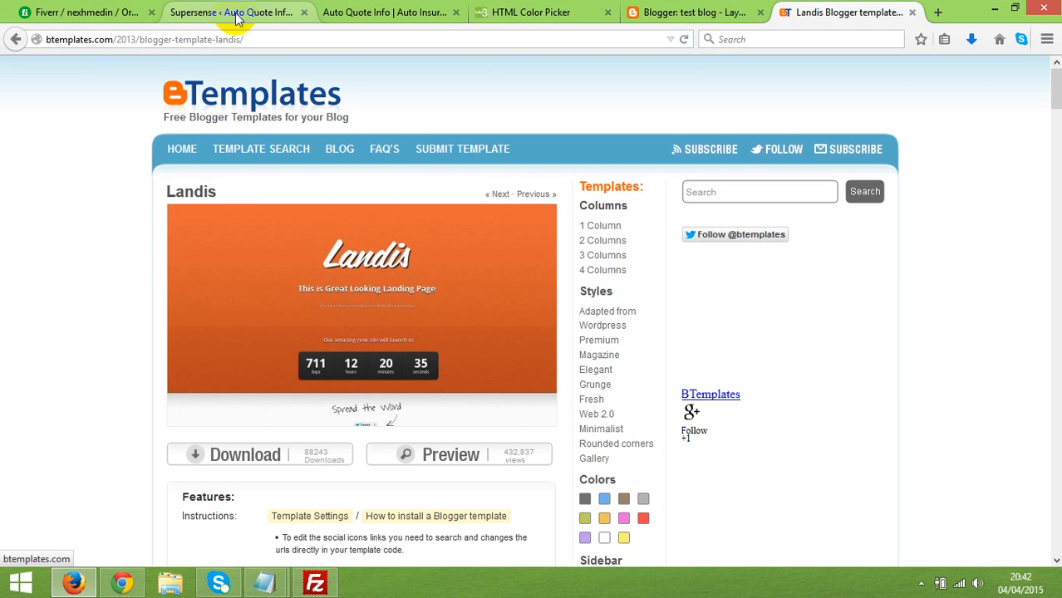
{"action": "left_click", "coordinate": [704, 13]}
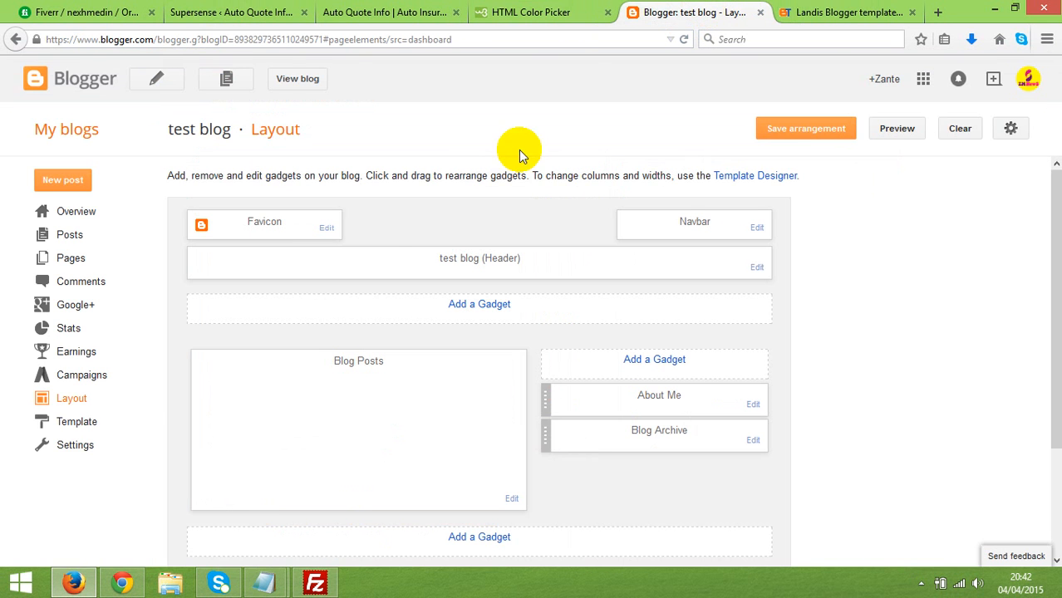
{"action": "left_click", "coordinate": [67, 424]}
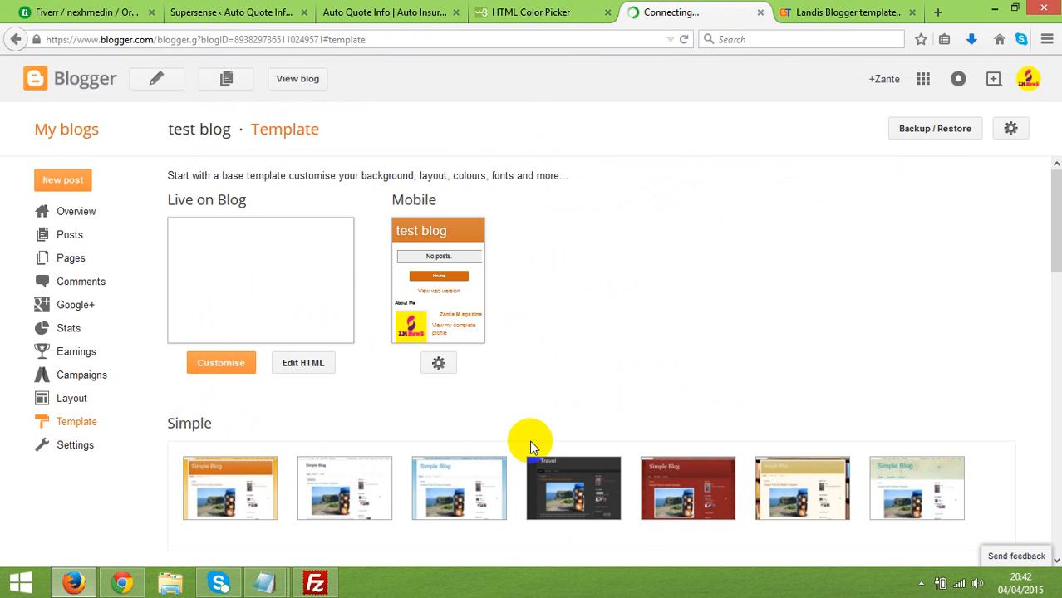
{"action": "scroll", "coordinate": [395, 442], "scroll_direction": "down", "scroll_amount": 2}
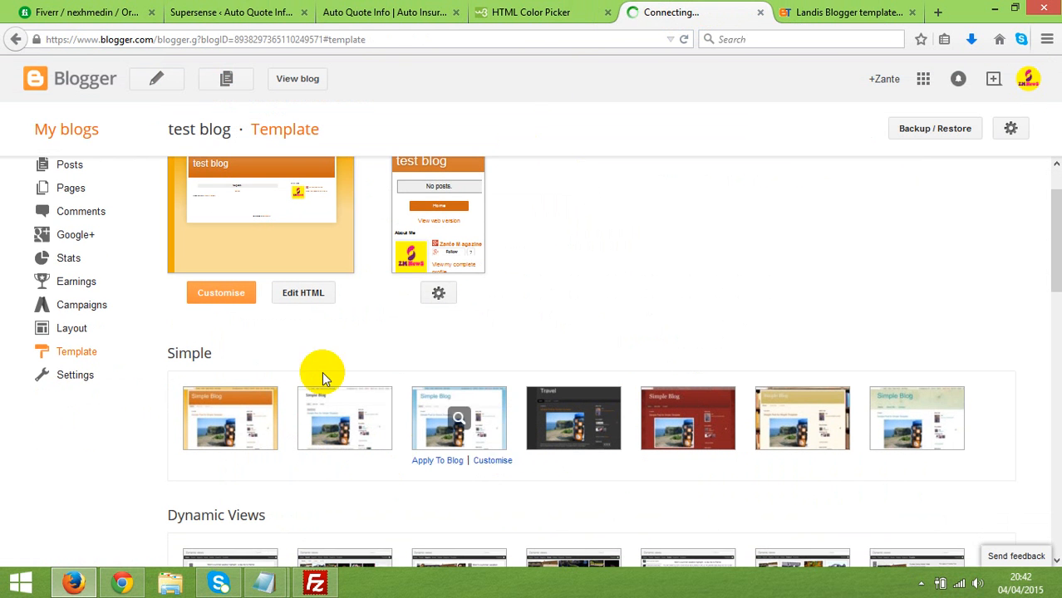
{"action": "scroll", "coordinate": [283, 357], "scroll_direction": "up", "scroll_amount": 1}
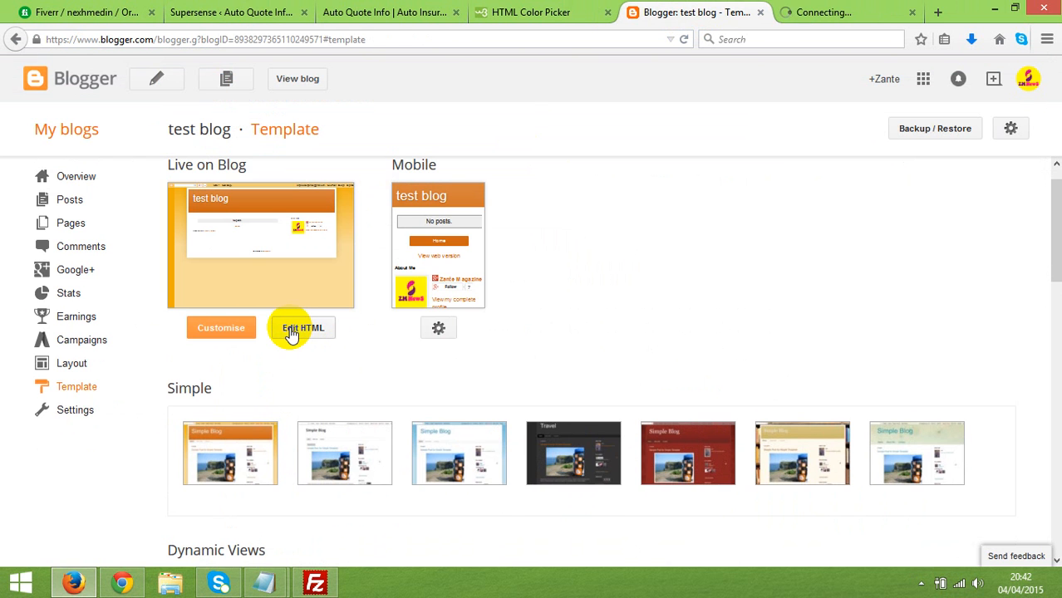
{"action": "left_click", "coordinate": [290, 330]}
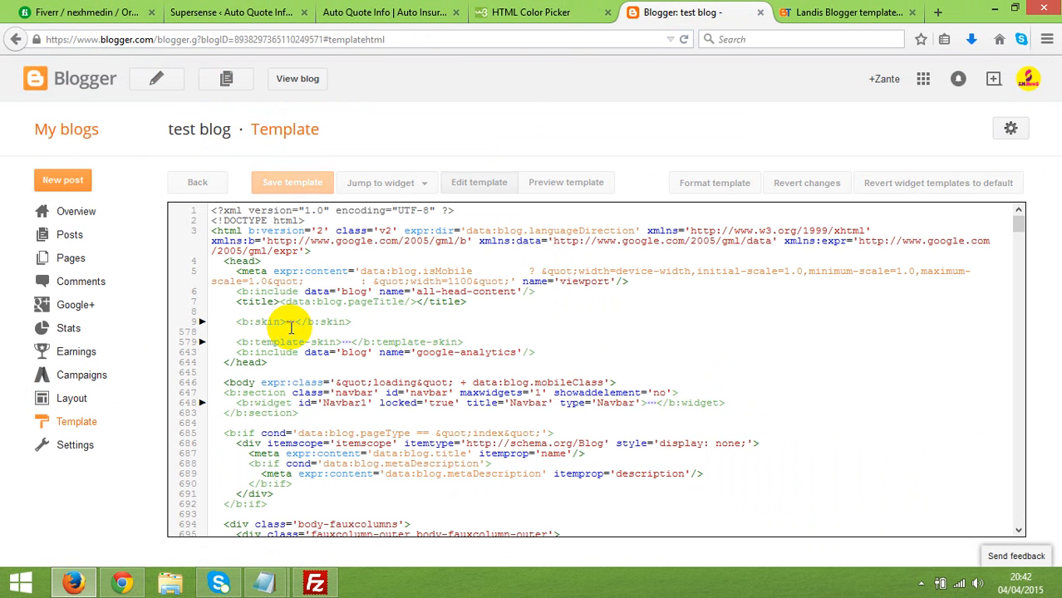
Replace all of the blog's template HTML with the copied Landis code and save the template.
{"action": "left_click", "coordinate": [297, 265]}
{"action": "key", "text": "ctrl+a"}
{"action": "right_click", "coordinate": [304, 265]}
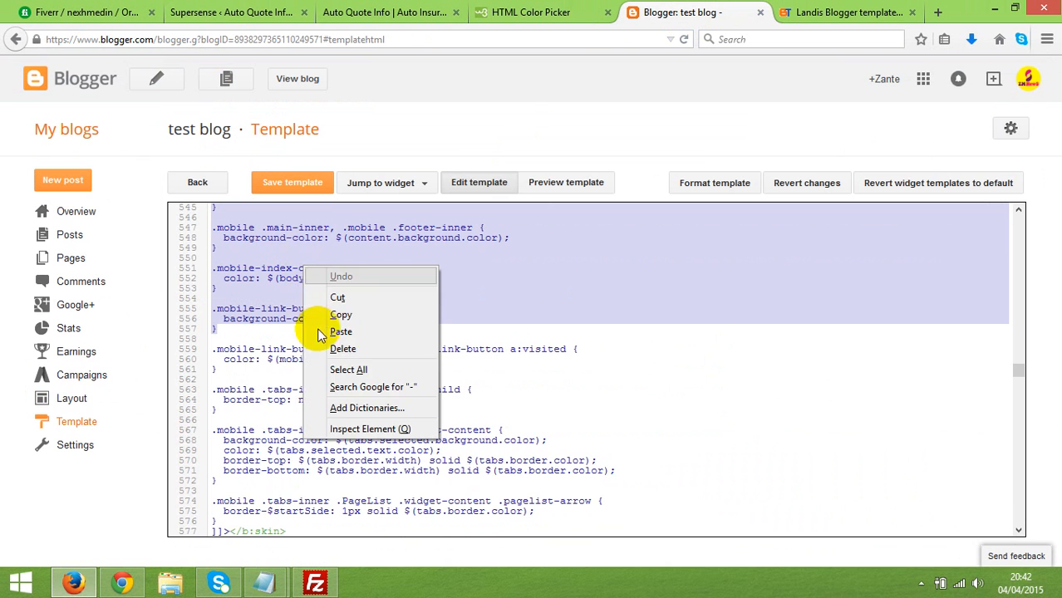
{"action": "left_click", "coordinate": [348, 370]}
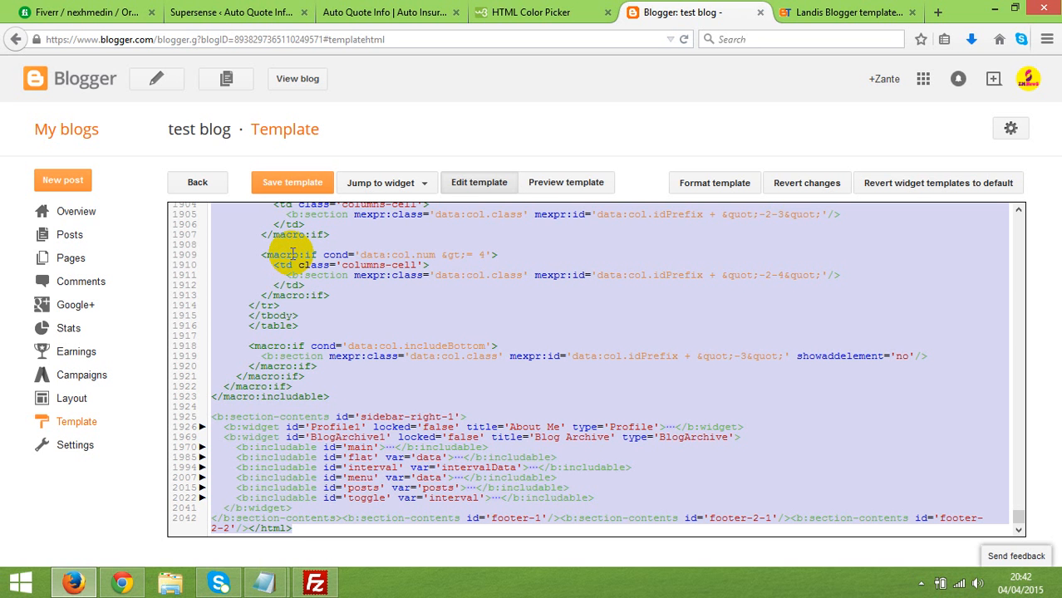
{"action": "right_click", "coordinate": [292, 254]}
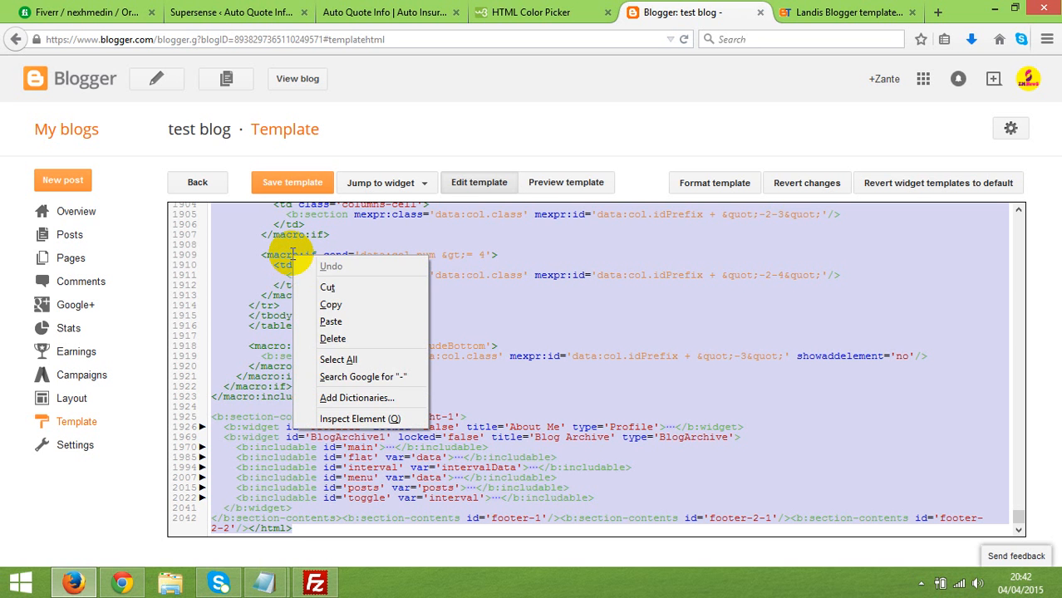
{"action": "left_click", "coordinate": [327, 324]}
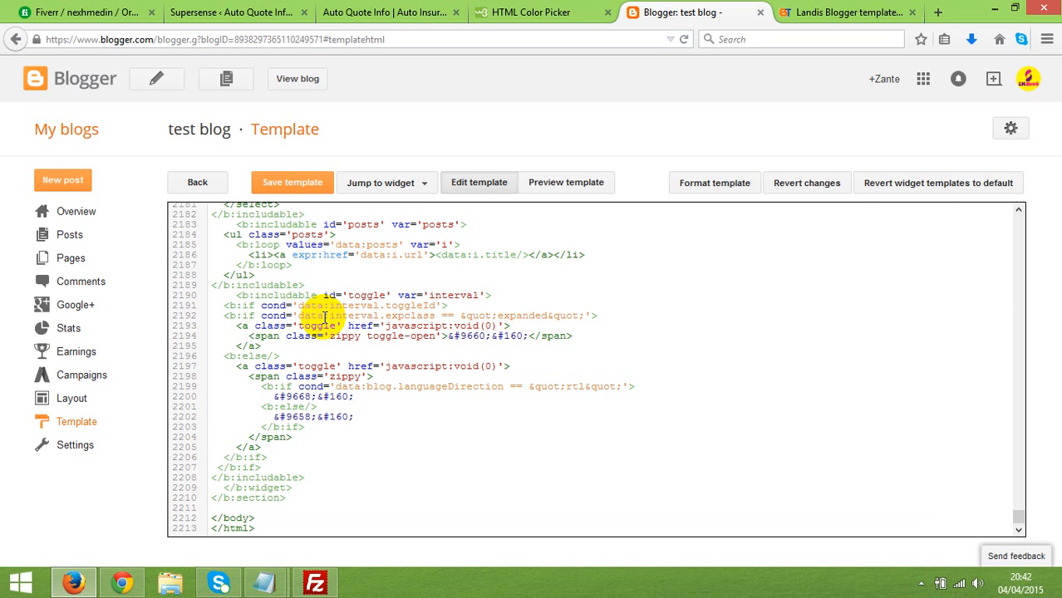
{"action": "left_click", "coordinate": [286, 184]}
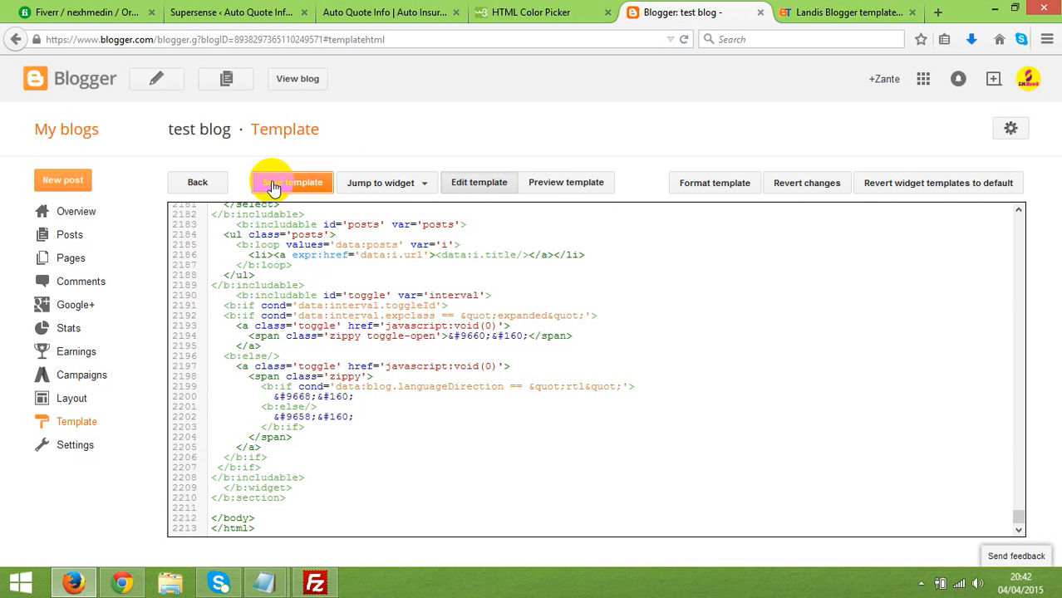
Open the blog's Layout page, reload it while agreeing to leave the page, and save the arrangement.
{"action": "left_click", "coordinate": [67, 401]}
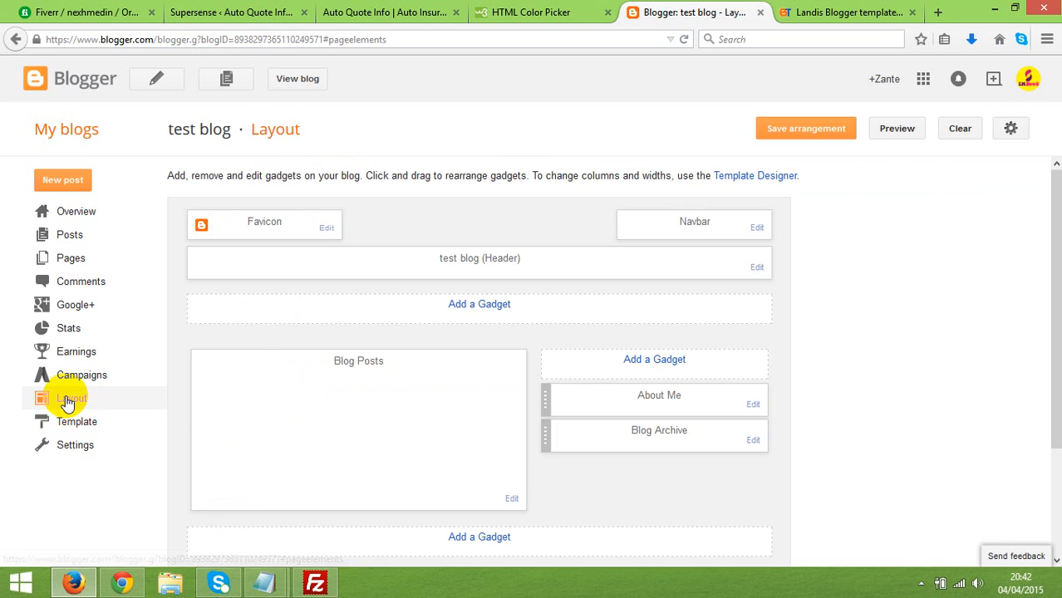
{"action": "right_click", "coordinate": [428, 218]}
{"action": "left_click", "coordinate": [517, 226]}
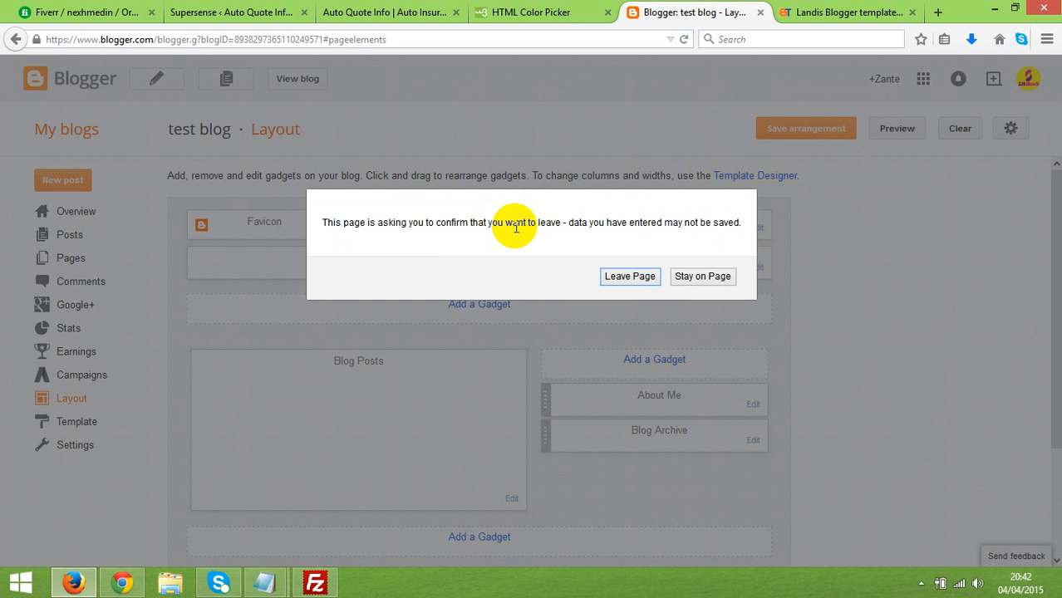
{"action": "left_click", "coordinate": [612, 276]}
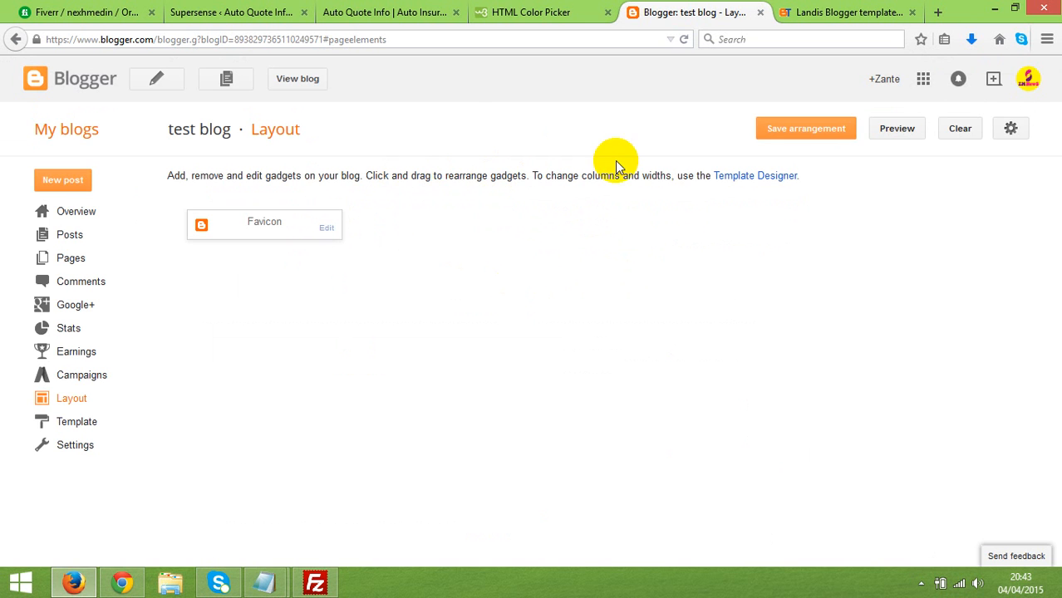
{"action": "left_click", "coordinate": [789, 129]}
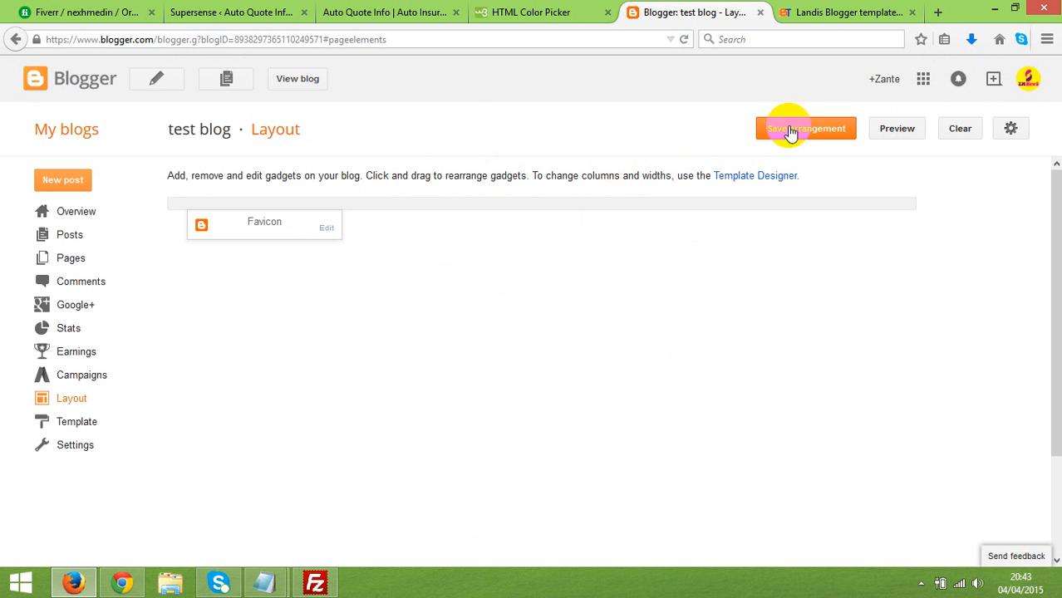
View the live test blog, close the BTemplates page and return to the blog's Layout page.
{"action": "left_click", "coordinate": [594, 93]}
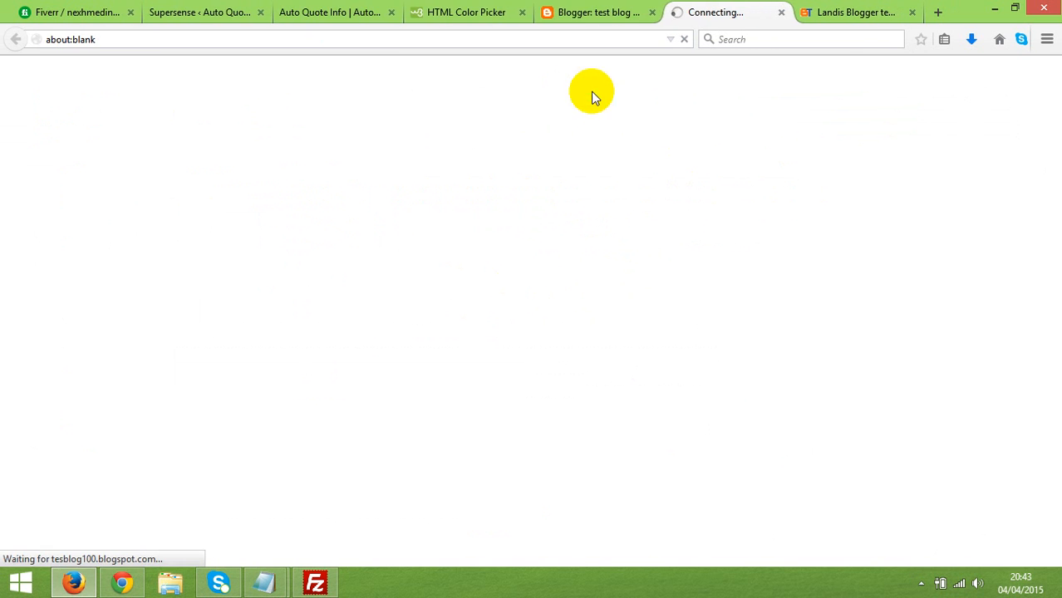
{"action": "left_click", "coordinate": [911, 11]}
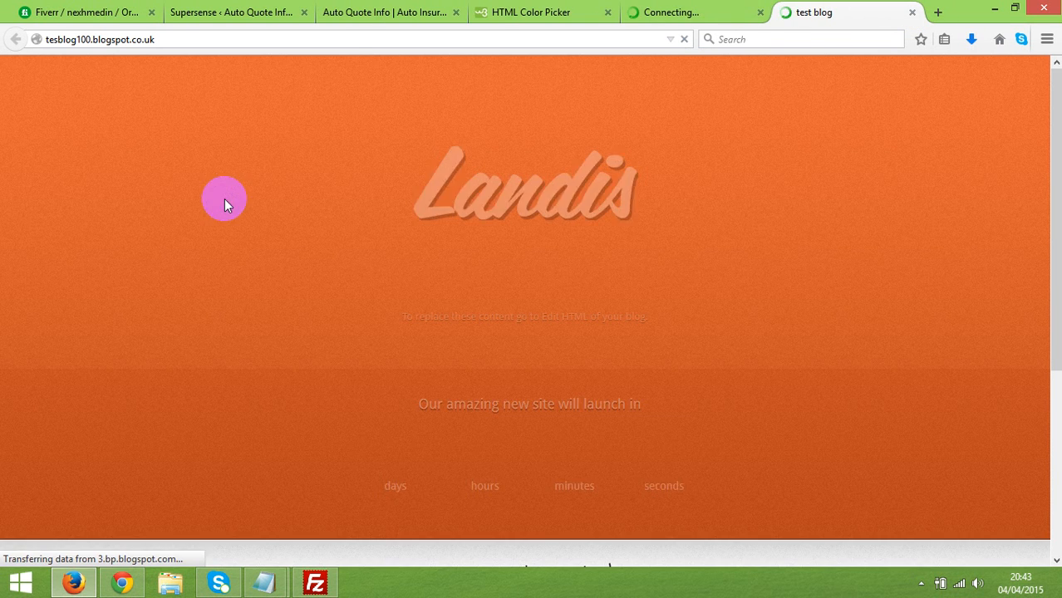
{"action": "left_click_drag", "start_coordinate": [1053, 130], "coordinate": [506, 125]}
{"action": "left_click", "coordinate": [688, 13]}
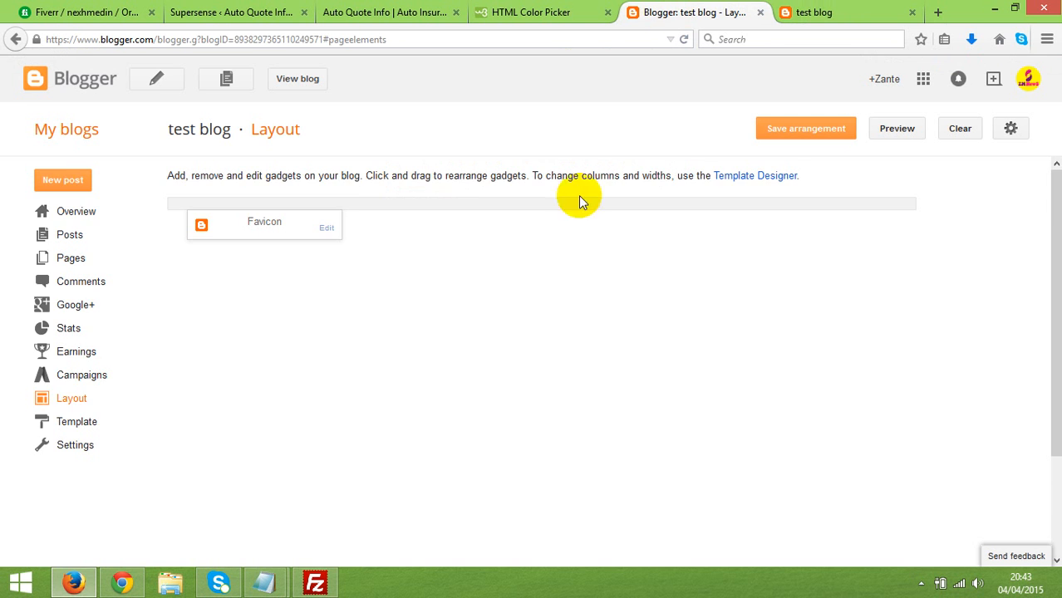
Start a new post on the test blog, switch between the HTML and Compose views, and finish in the empty Compose body.
{"action": "scroll", "coordinate": [539, 289], "scroll_direction": "down", "scroll_amount": 3}
{"action": "scroll", "coordinate": [535, 291], "scroll_direction": "up", "scroll_amount": 3}
{"action": "left_click", "coordinate": [52, 183]}
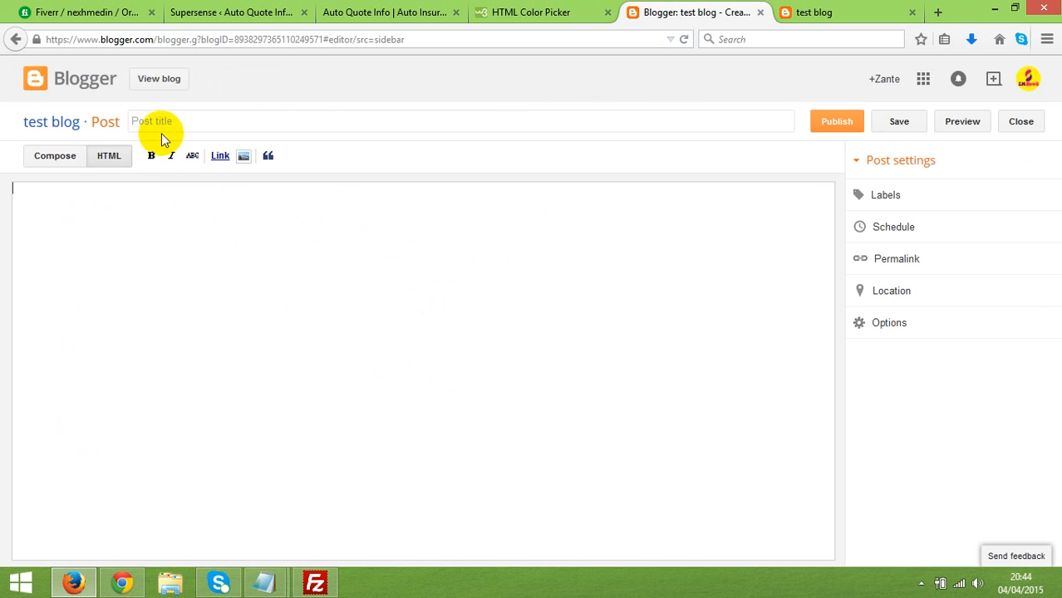
{"action": "left_click", "coordinate": [41, 154]}
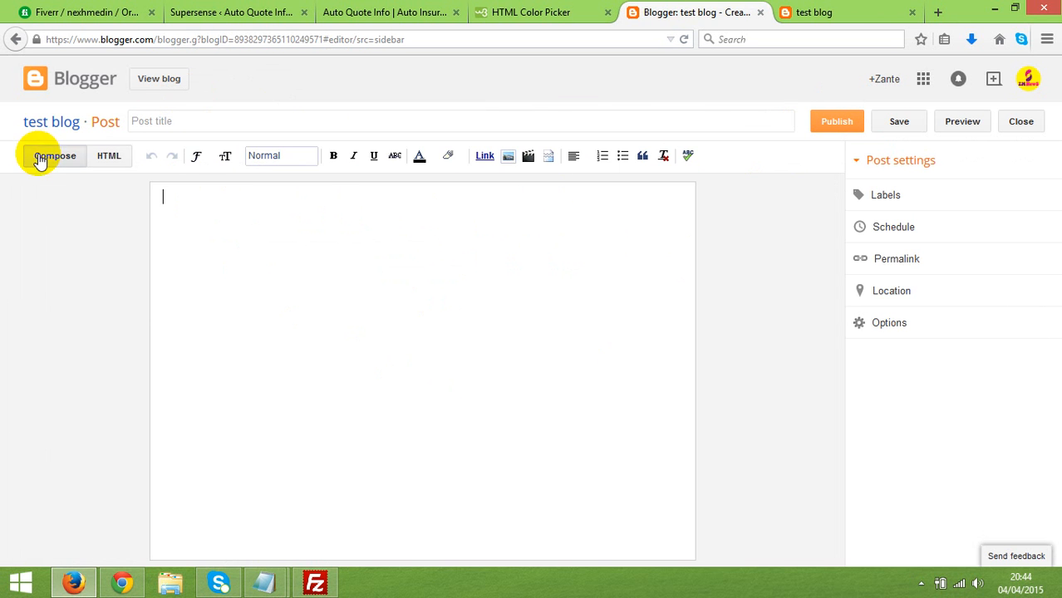
{"action": "left_click", "coordinate": [108, 158]}
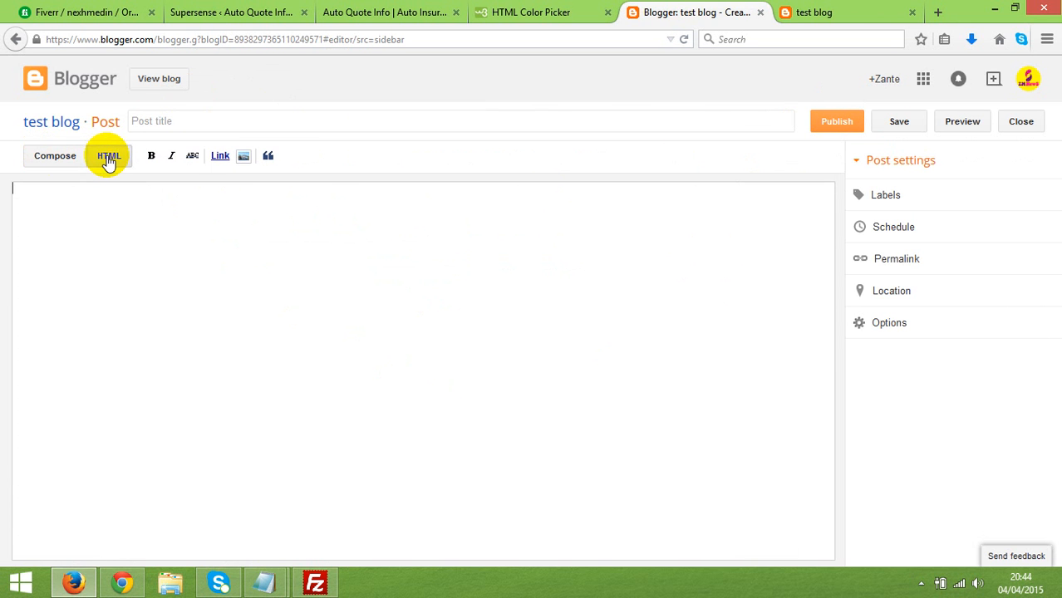
{"action": "right_click", "coordinate": [60, 215]}
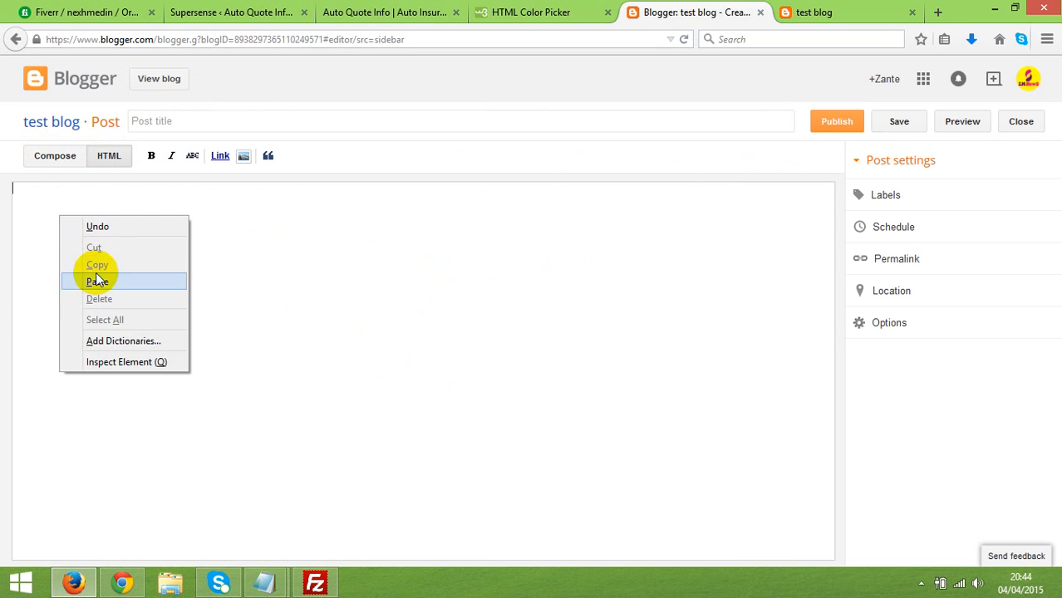
{"action": "left_click", "coordinate": [31, 188]}
{"action": "left_click", "coordinate": [49, 160]}
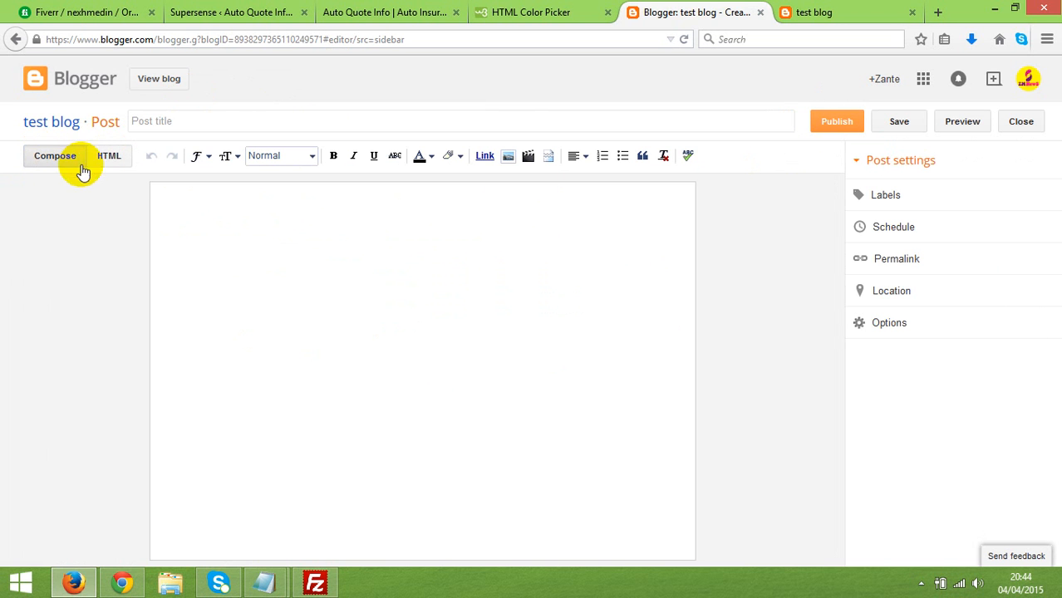
{"action": "left_click", "coordinate": [155, 123]}
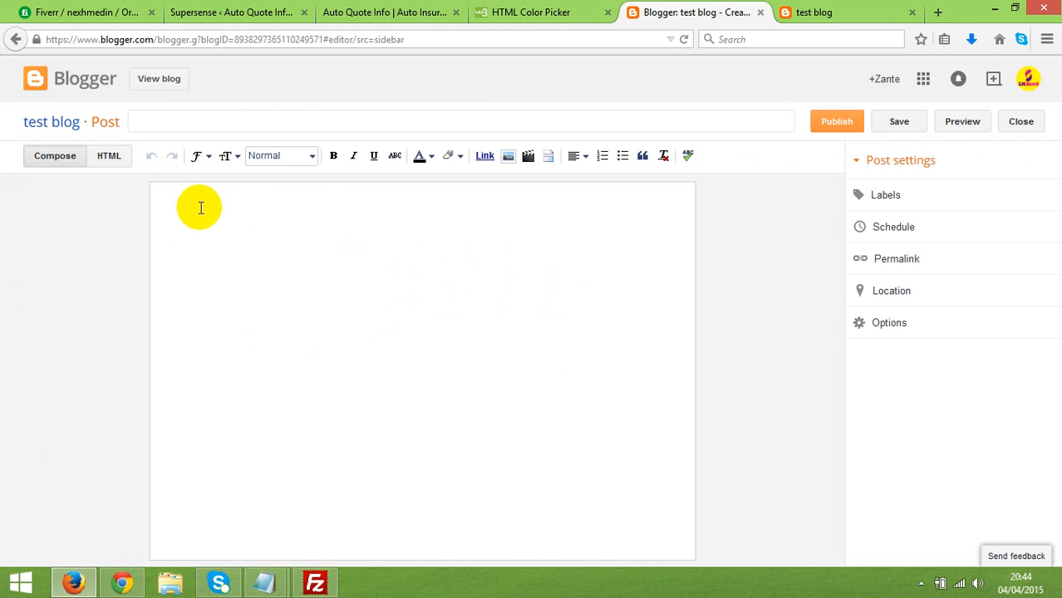
{"action": "left_click", "coordinate": [201, 206]}
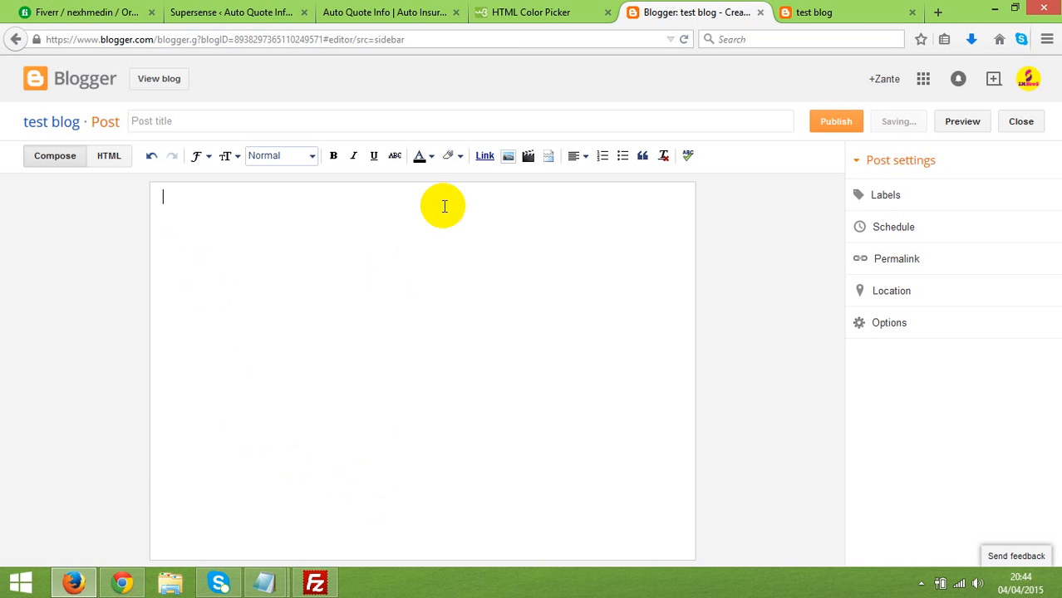
Examine the post editor's image upload dialog and its font size, font and text colour options without applying any.
{"action": "left_click", "coordinate": [507, 157]}
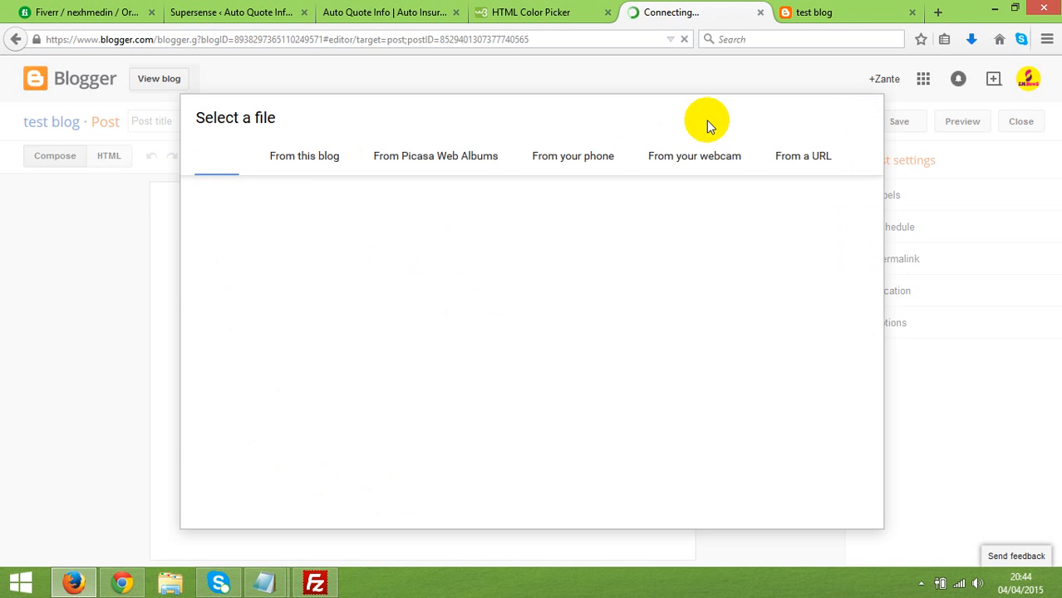
{"action": "left_click", "coordinate": [235, 200]}
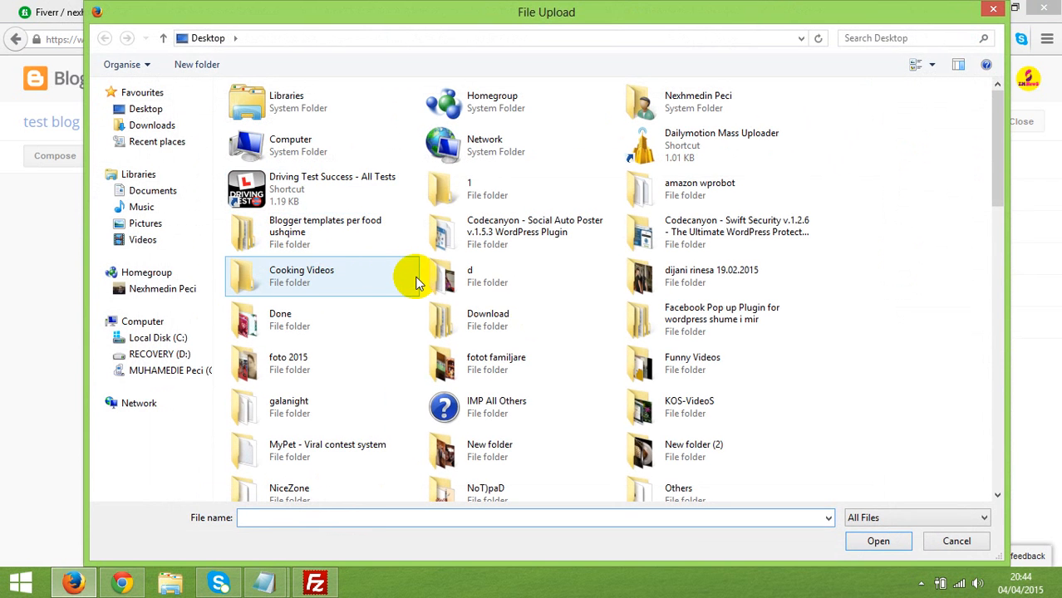
{"action": "key", "text": "Escape"}
{"action": "left_click", "coordinate": [868, 116]}
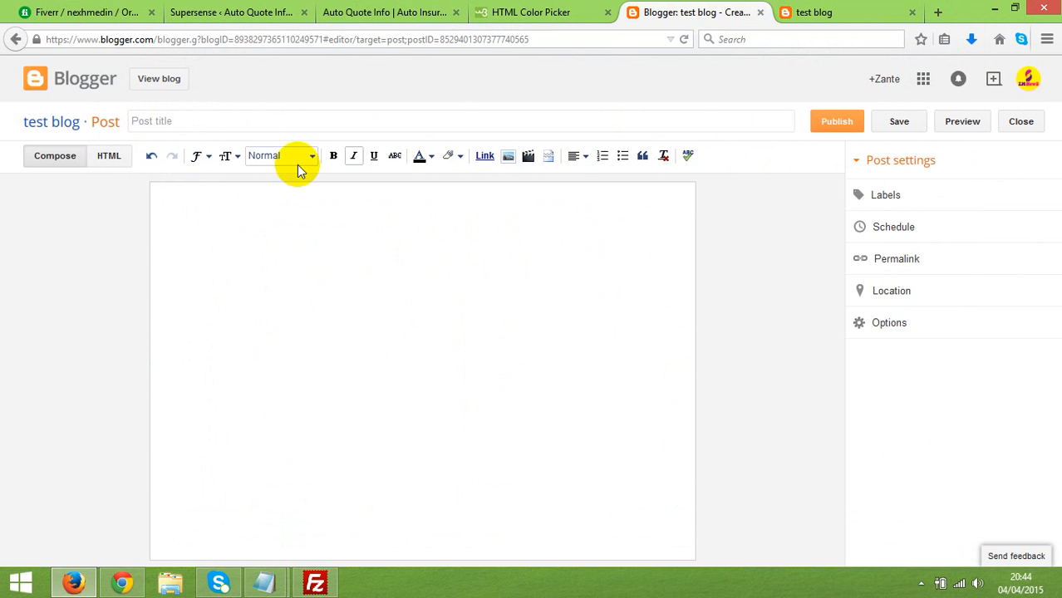
{"action": "left_click", "coordinate": [228, 158]}
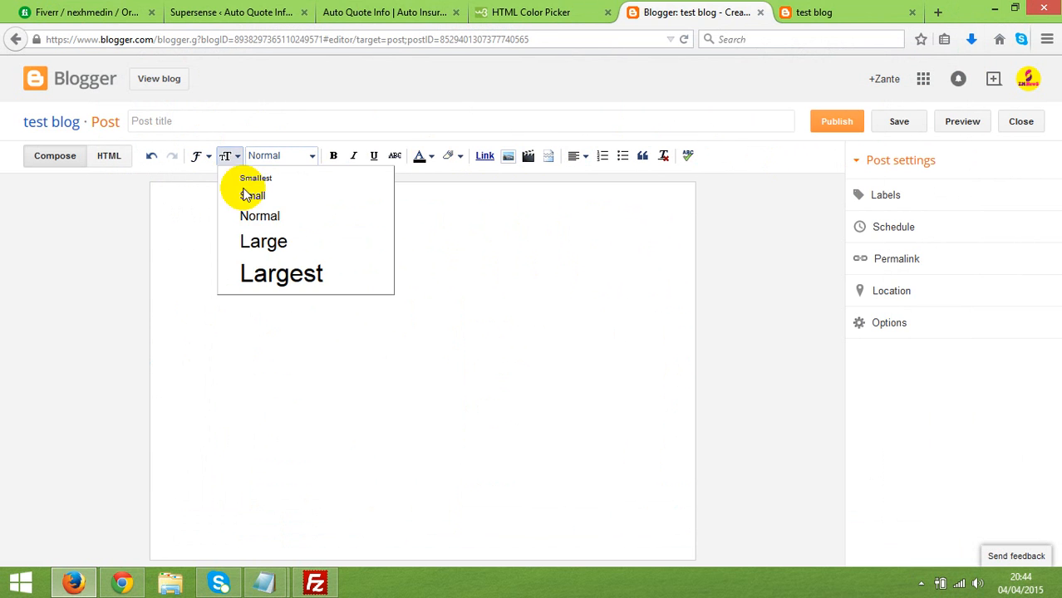
{"action": "left_click", "coordinate": [195, 157]}
{"action": "left_click", "coordinate": [166, 202]}
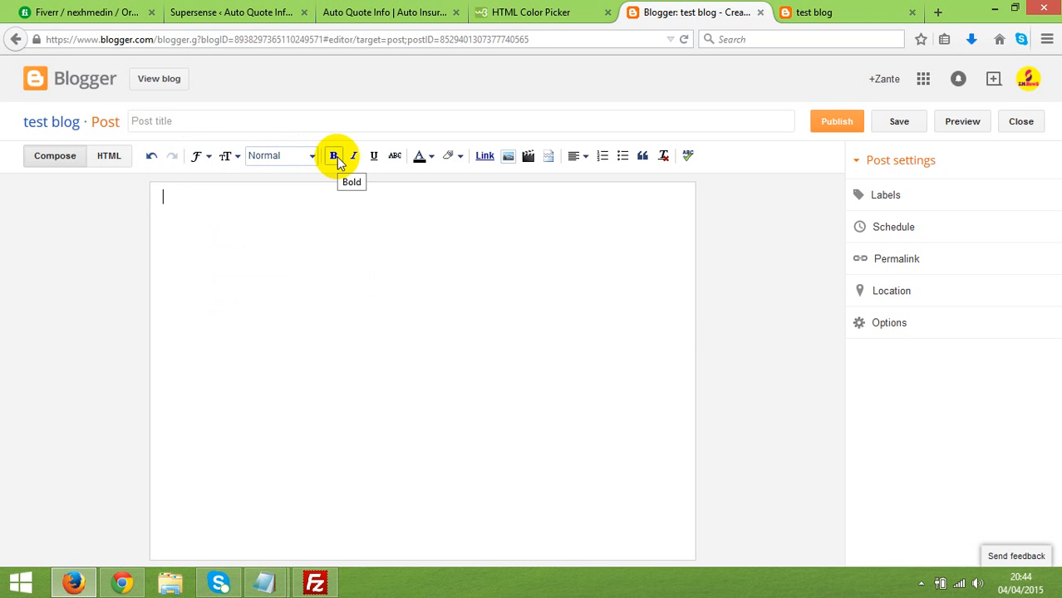
{"action": "left_click", "coordinate": [424, 156]}
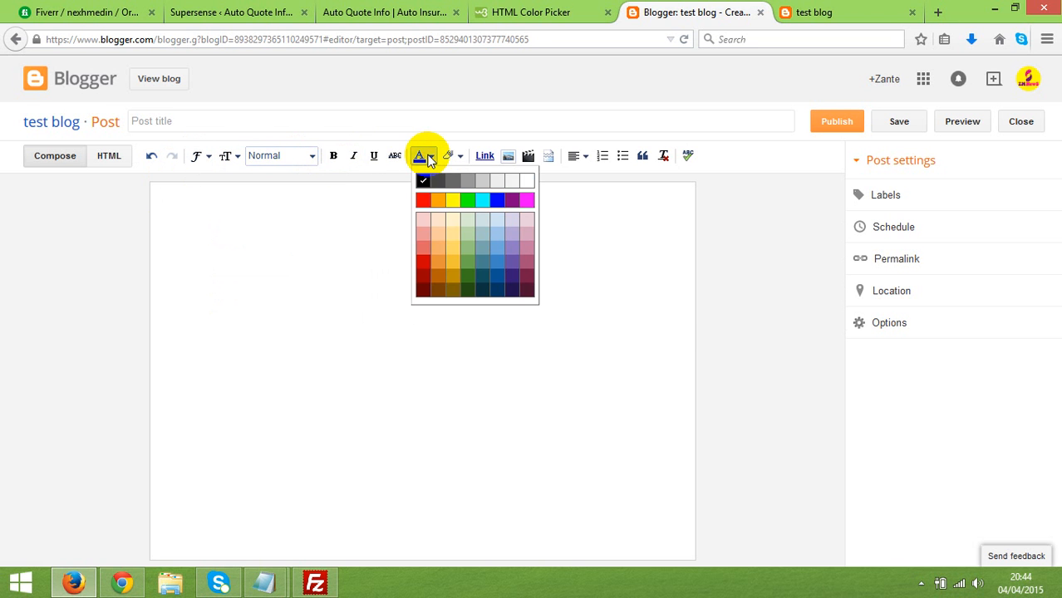
{"action": "left_click", "coordinate": [318, 249]}
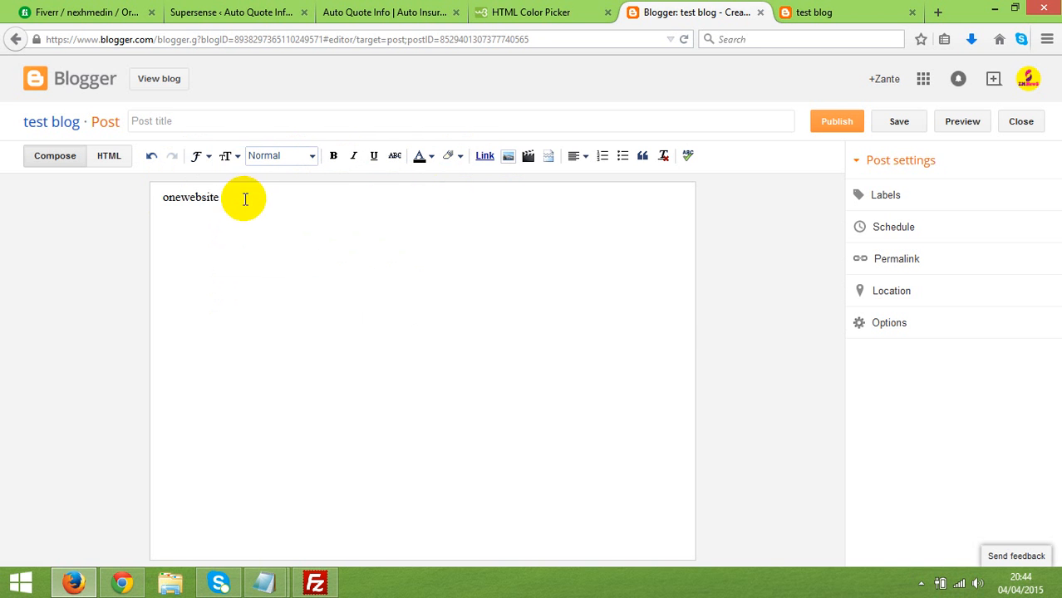
{"action": "left_click_drag", "start_coordinate": [246, 199], "coordinate": [99, 191]}
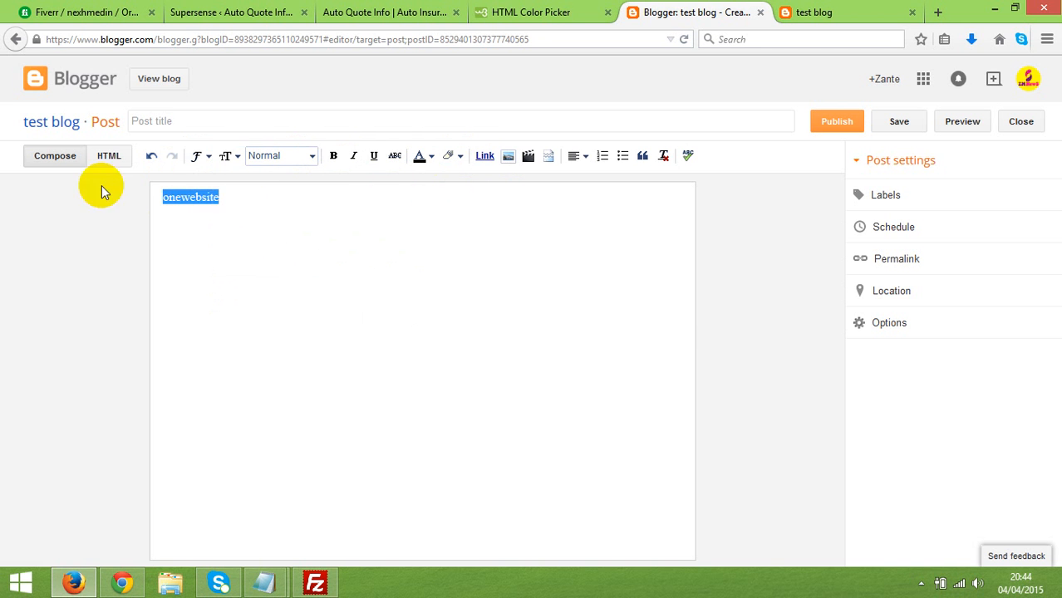
{"action": "left_click", "coordinate": [485, 157]}
{"action": "type", "text": "http://www.onepoundservice.com"}
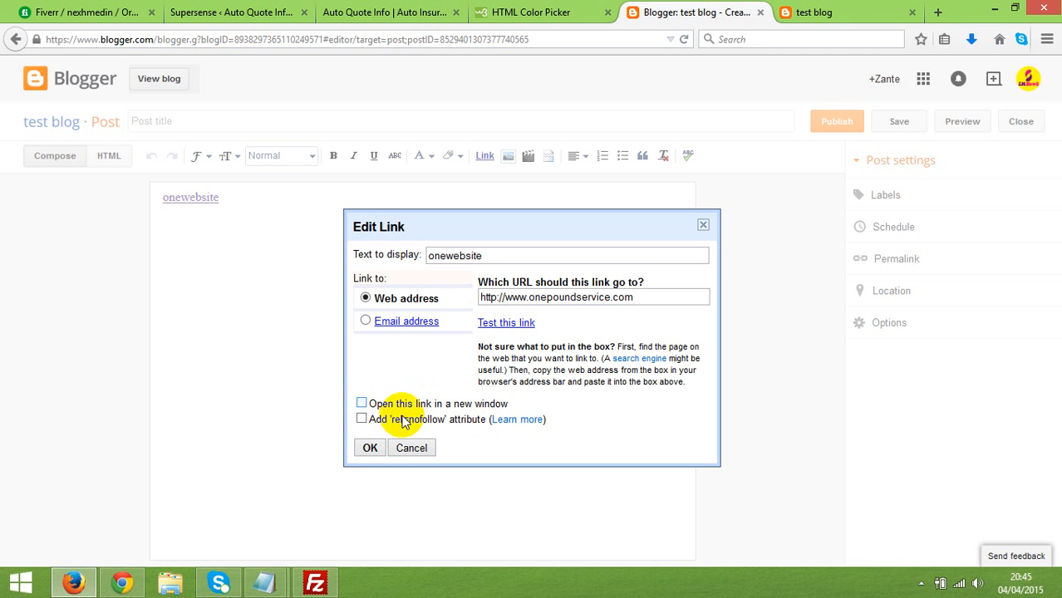
{"action": "left_click", "coordinate": [366, 448]}
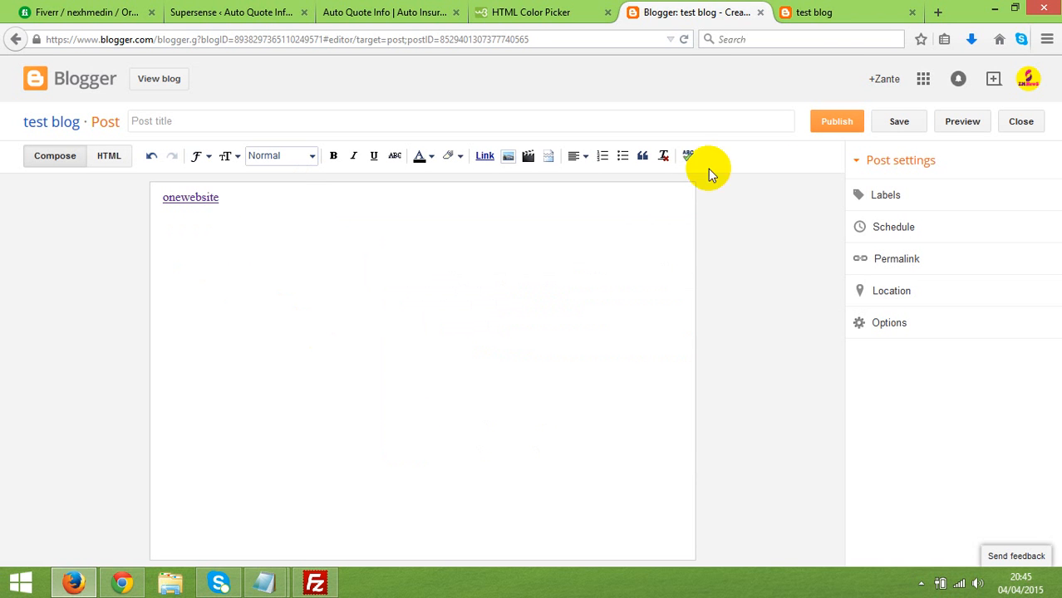
Publish the post without sharing it on Google+ and view its live page.
{"action": "left_click", "coordinate": [833, 122]}
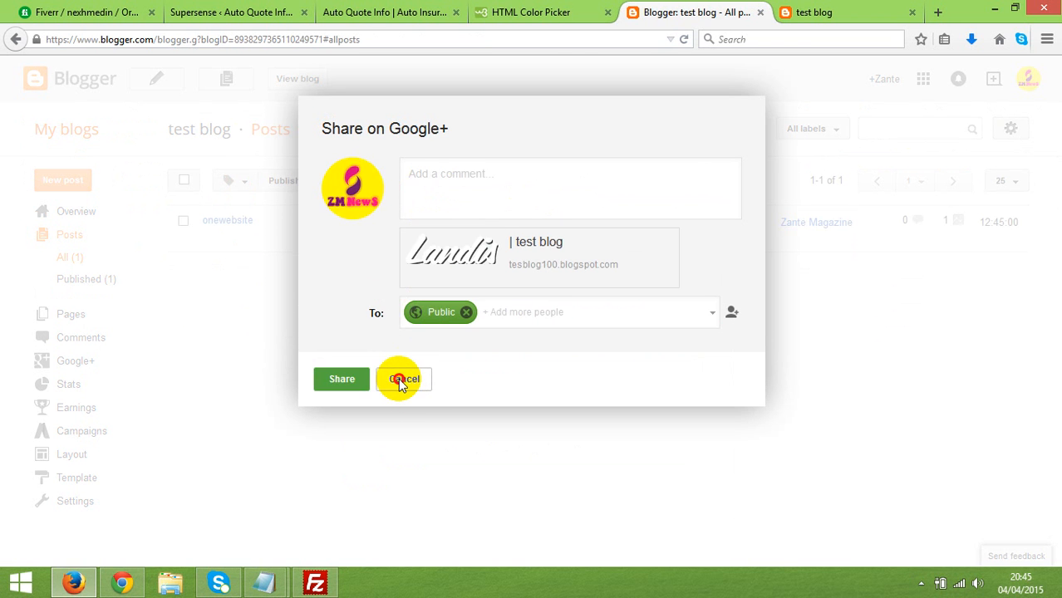
{"action": "left_click", "coordinate": [401, 379]}
{"action": "left_click", "coordinate": [240, 239]}
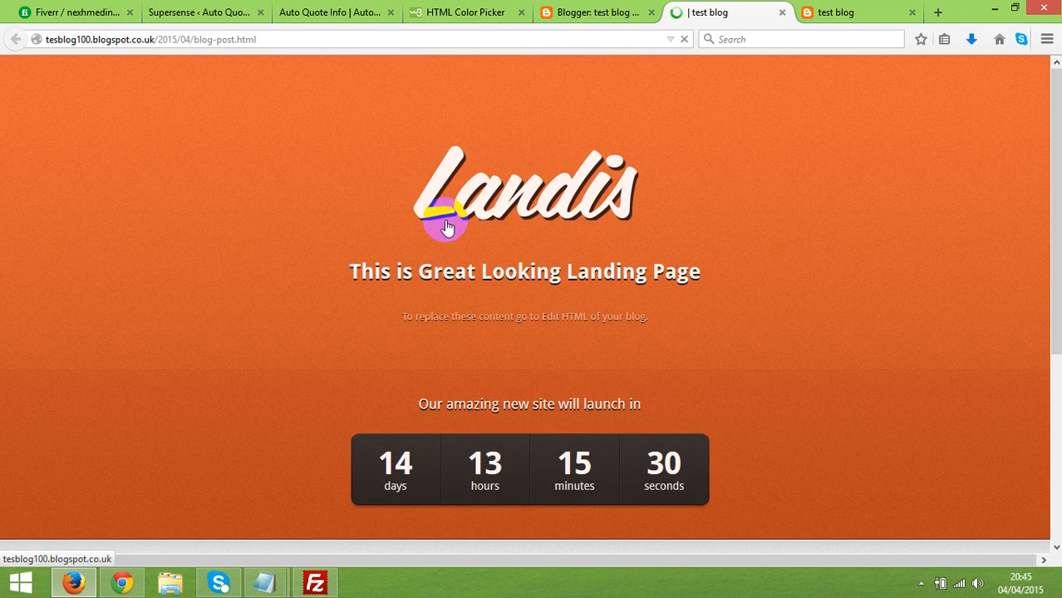
{"action": "scroll", "coordinate": [410, 303], "scroll_direction": "down", "scroll_amount": 5}
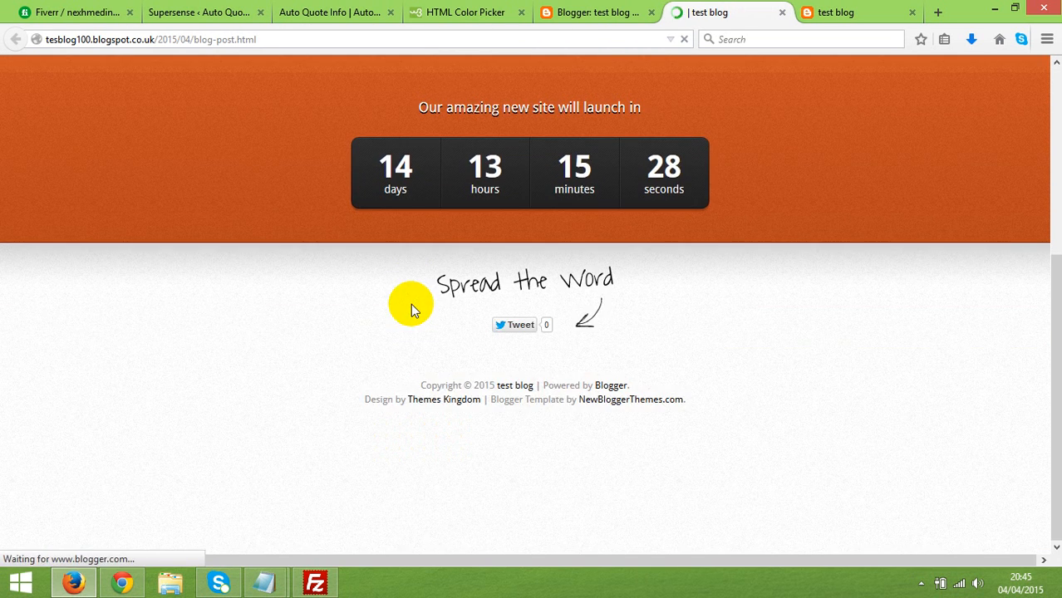
{"action": "scroll", "coordinate": [411, 303], "scroll_direction": "up", "scroll_amount": 4}
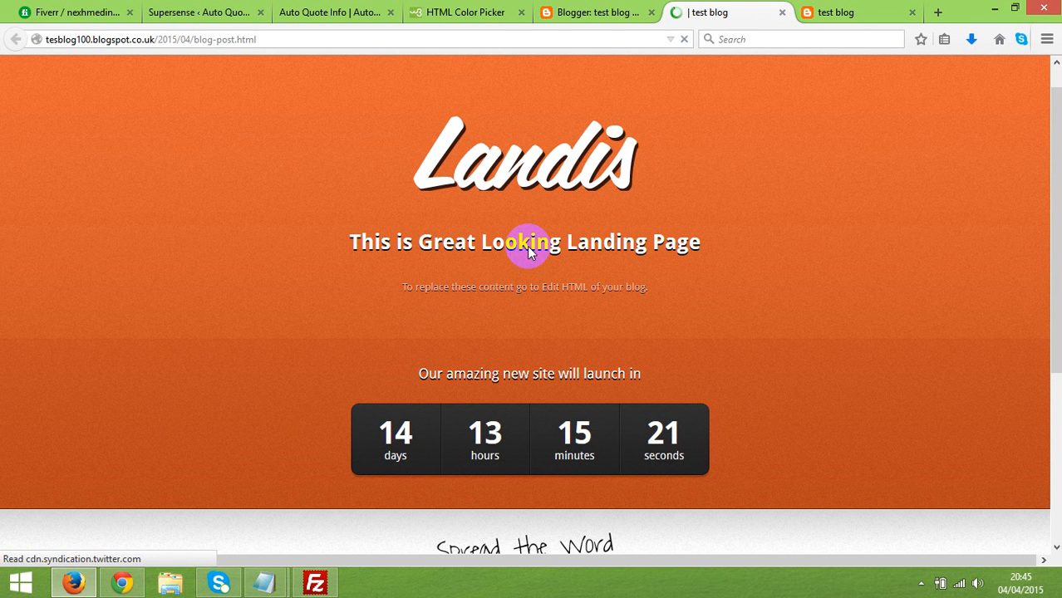
Edit the published post in Blogger, title it "demo link" and update it.
{"action": "left_click", "coordinate": [596, 11]}
{"action": "left_click", "coordinate": [210, 239]}
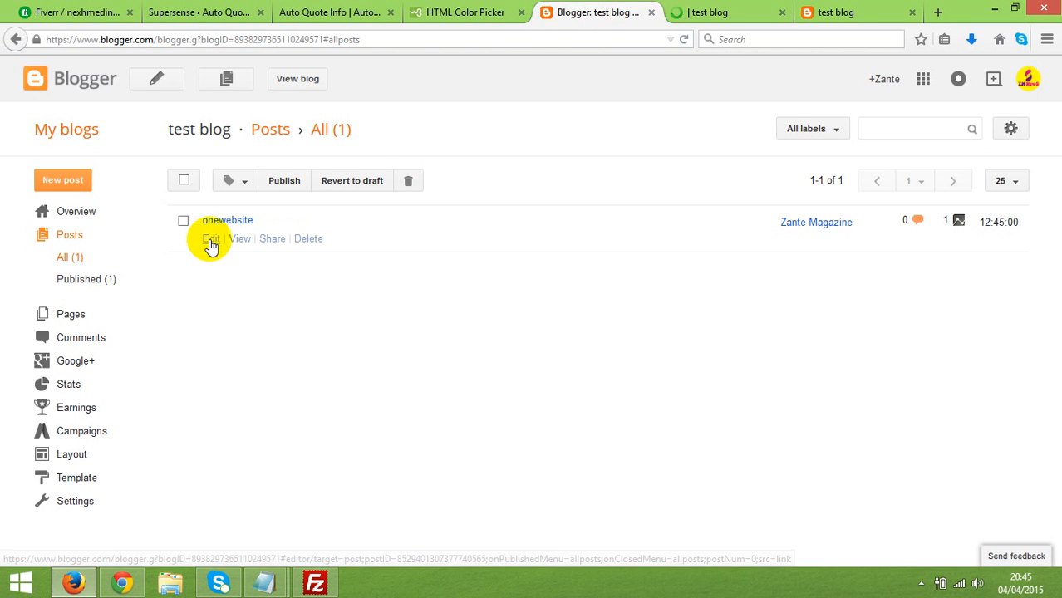
{"action": "left_click", "coordinate": [203, 121]}
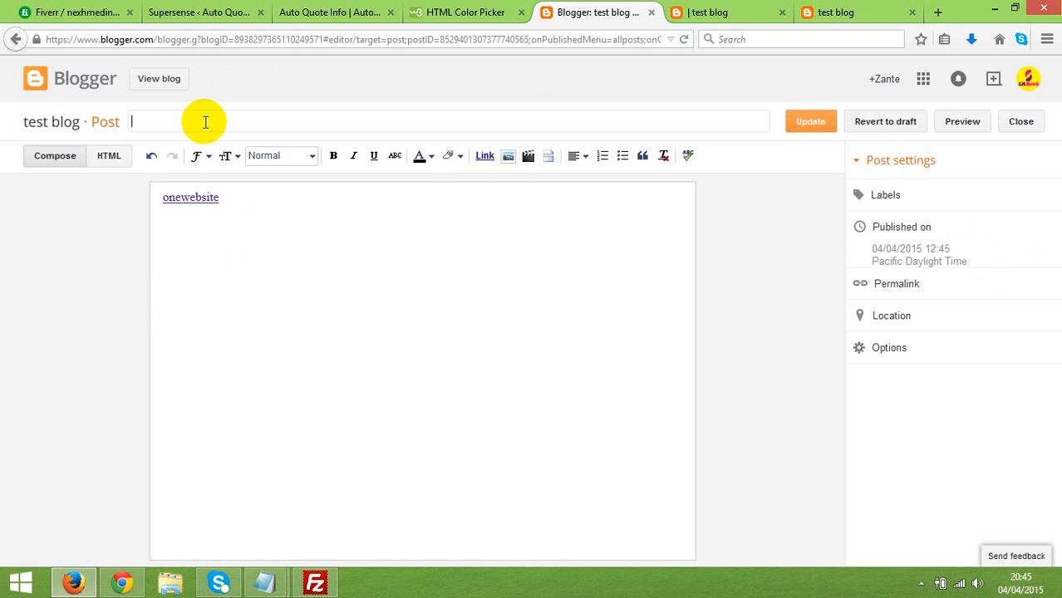
{"action": "type", "text": "demo link"}
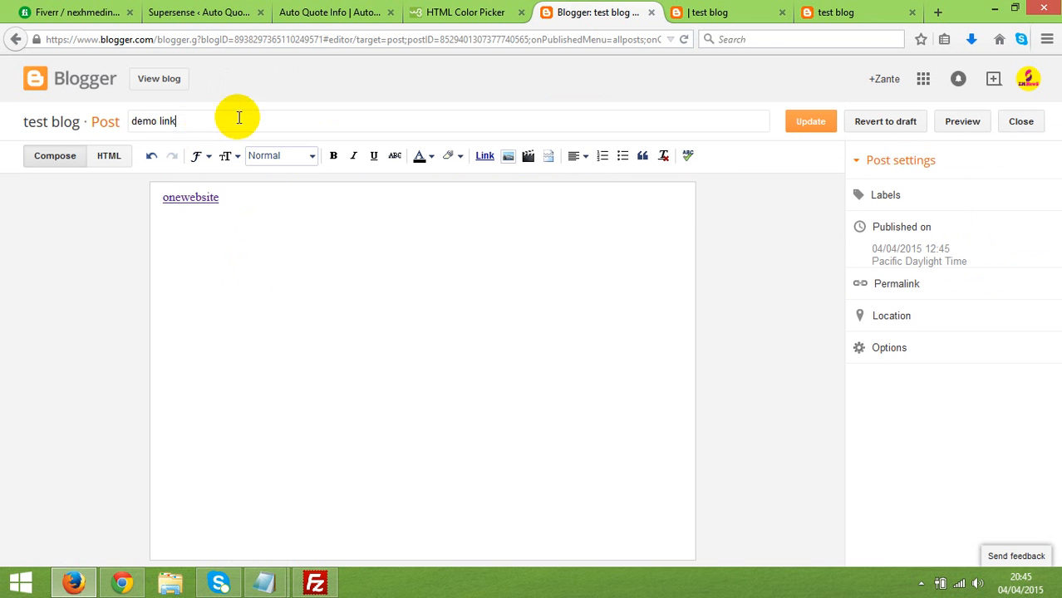
{"action": "left_click", "coordinate": [793, 125]}
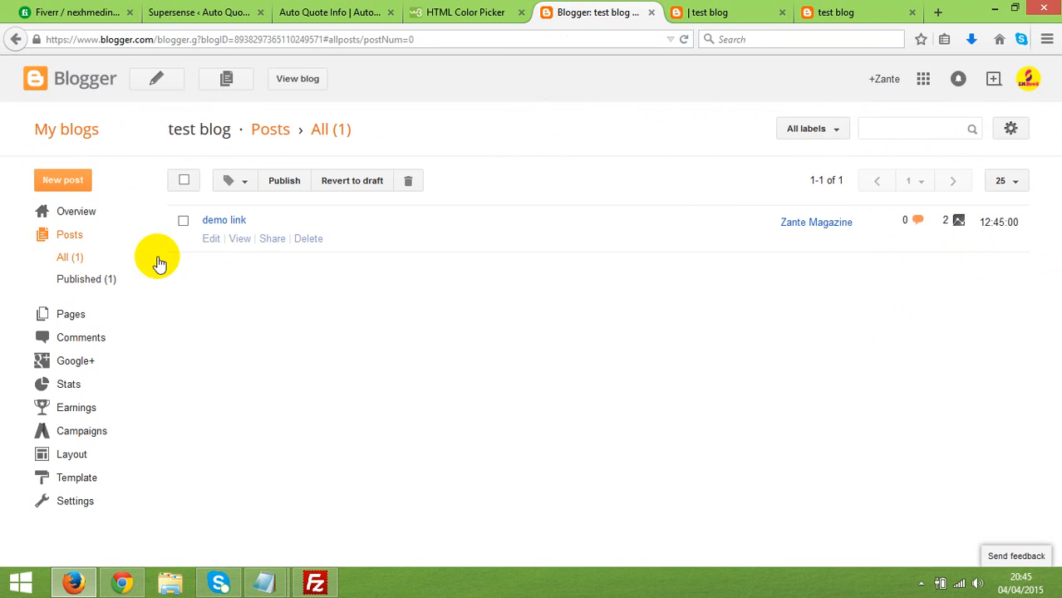
View the updated "demo link" post live and close the older test blog page.
{"action": "left_click", "coordinate": [238, 240]}
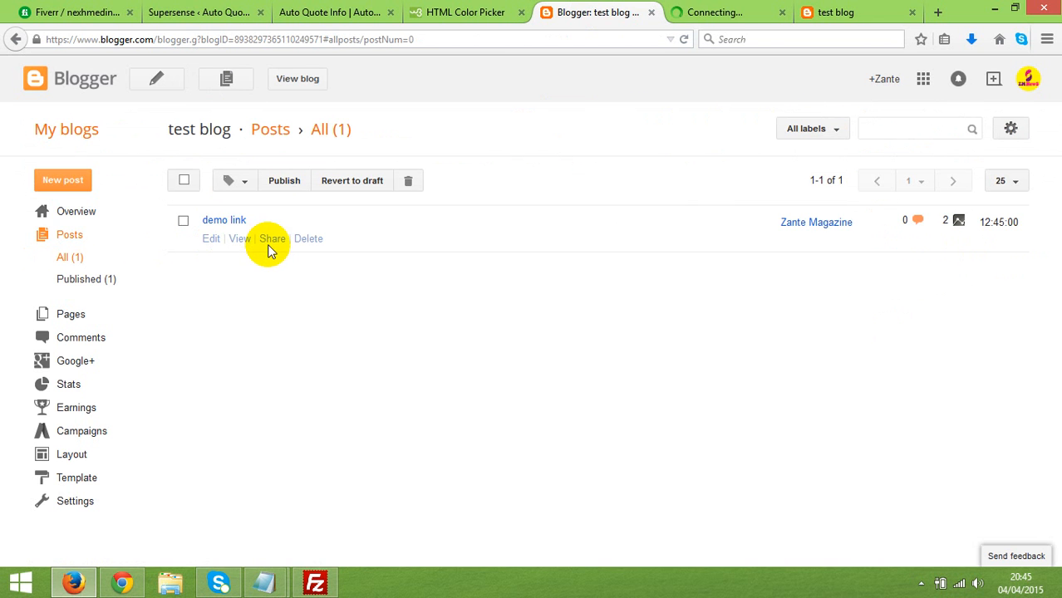
{"action": "left_click", "coordinate": [889, 18]}
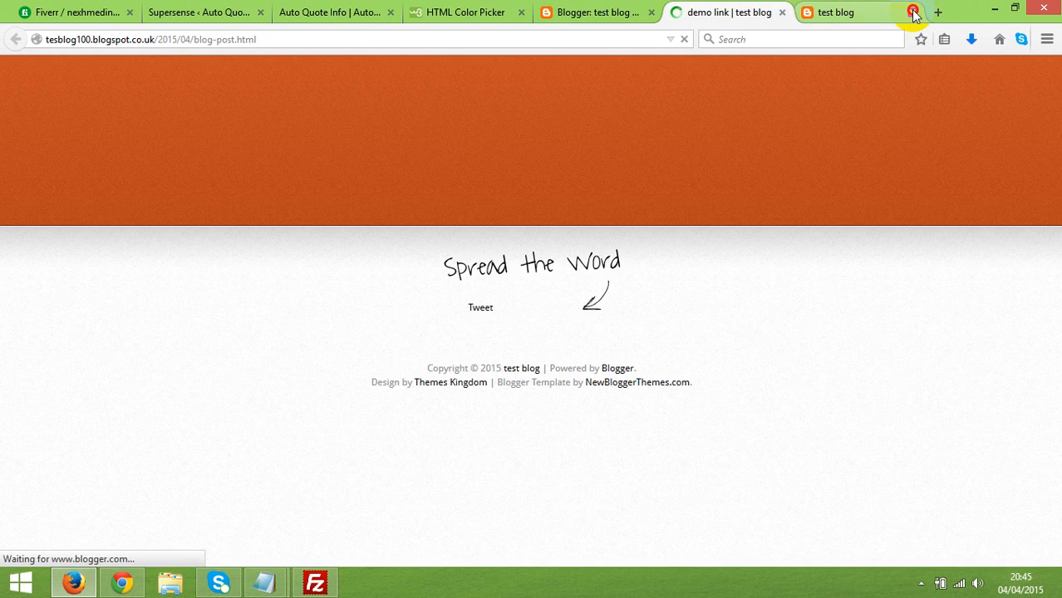
{"action": "left_click", "coordinate": [911, 12]}
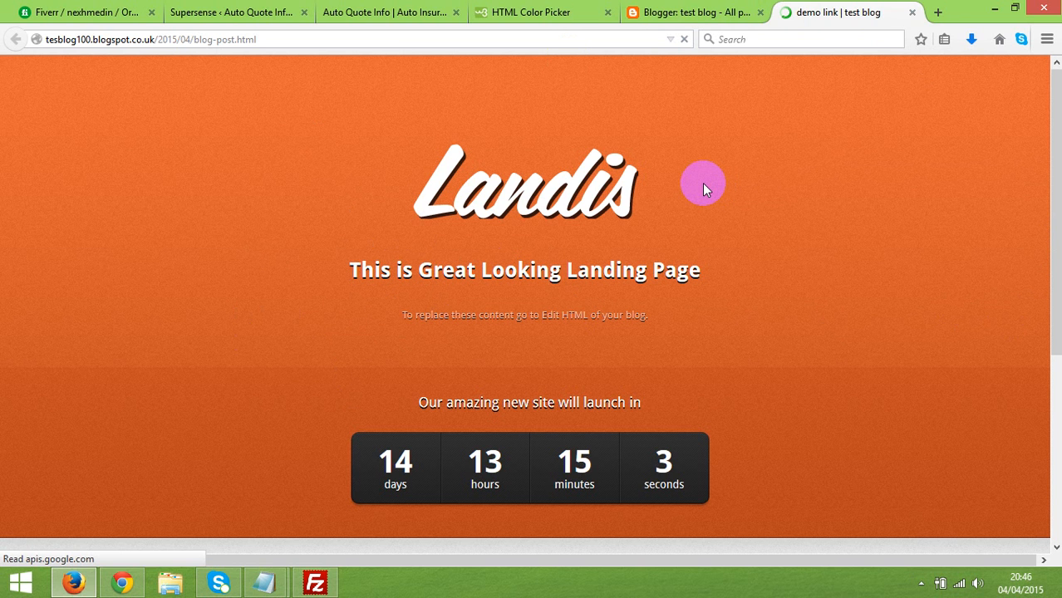
Close the live "demo link" page and open the test blog's Layout page in Blogger.
{"action": "key", "text": "ctrl+shift+Tab"}
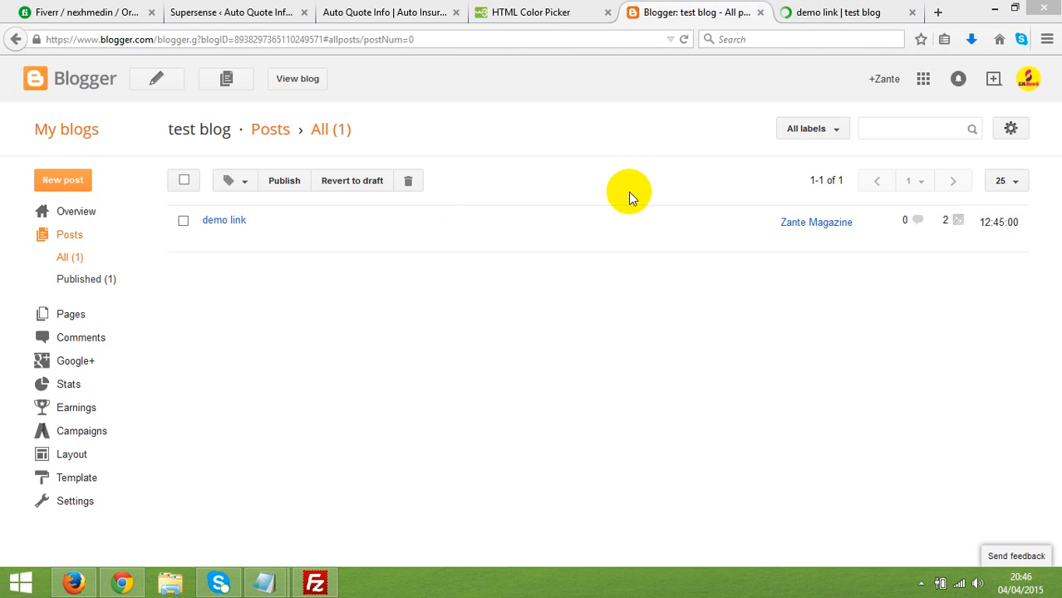
{"action": "left_click", "coordinate": [822, 12]}
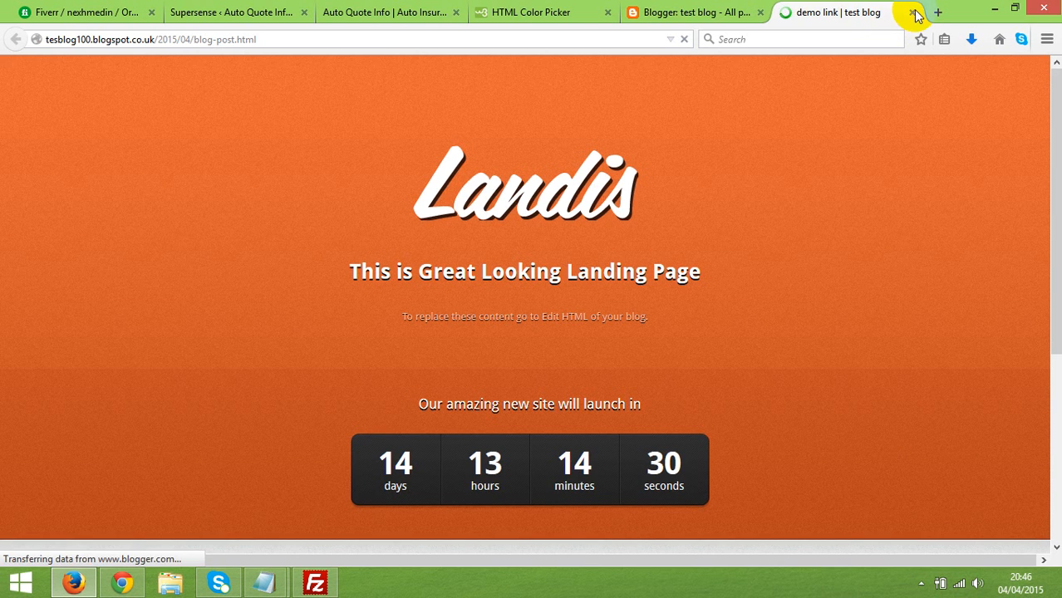
{"action": "left_click", "coordinate": [911, 11]}
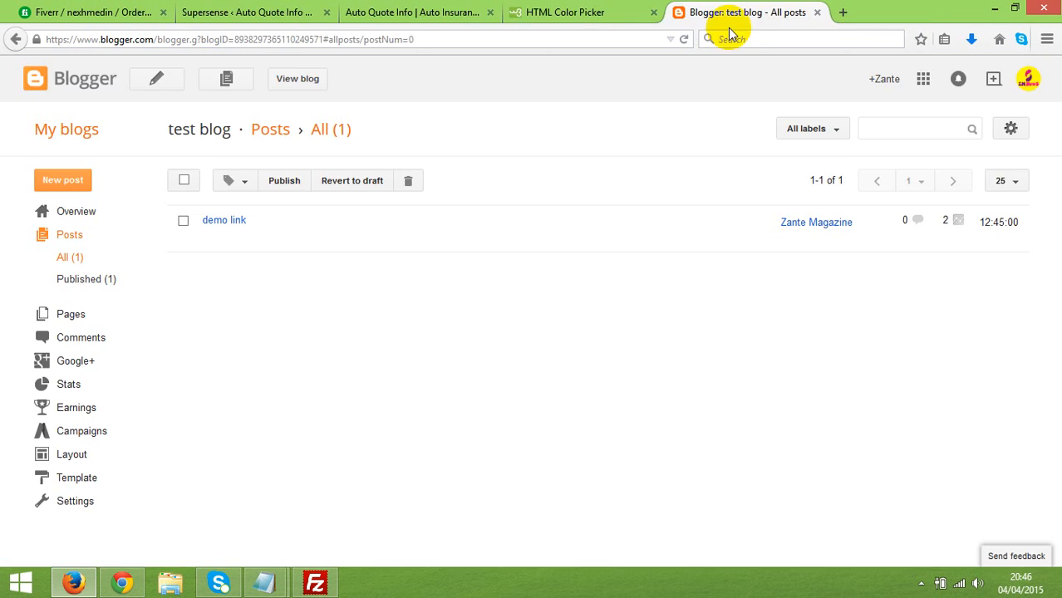
{"action": "left_click", "coordinate": [60, 456]}
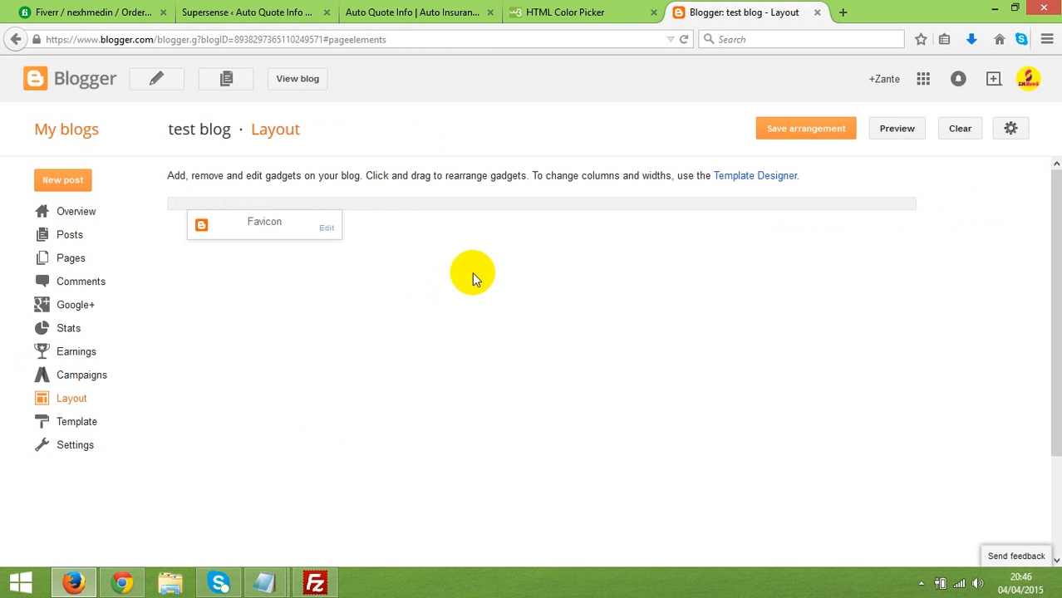